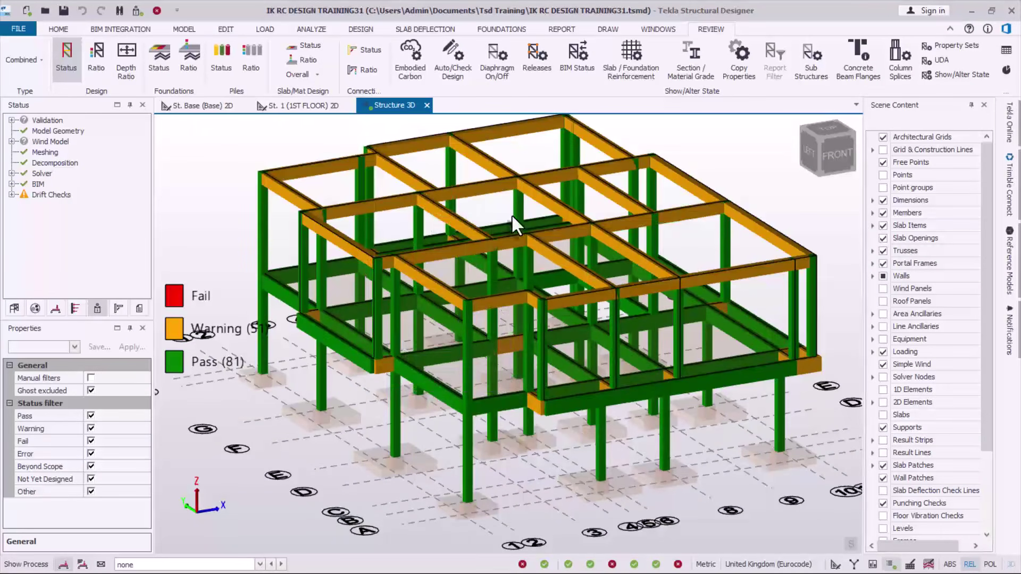
Examine the design status of the concrete columns and beams throughout the 3D structure.
{"action": "scroll", "coordinate": [461, 344], "scroll_direction": "down", "scroll_amount": 2}
{"action": "scroll", "coordinate": [462, 344], "scroll_direction": "up", "scroll_amount": 1}
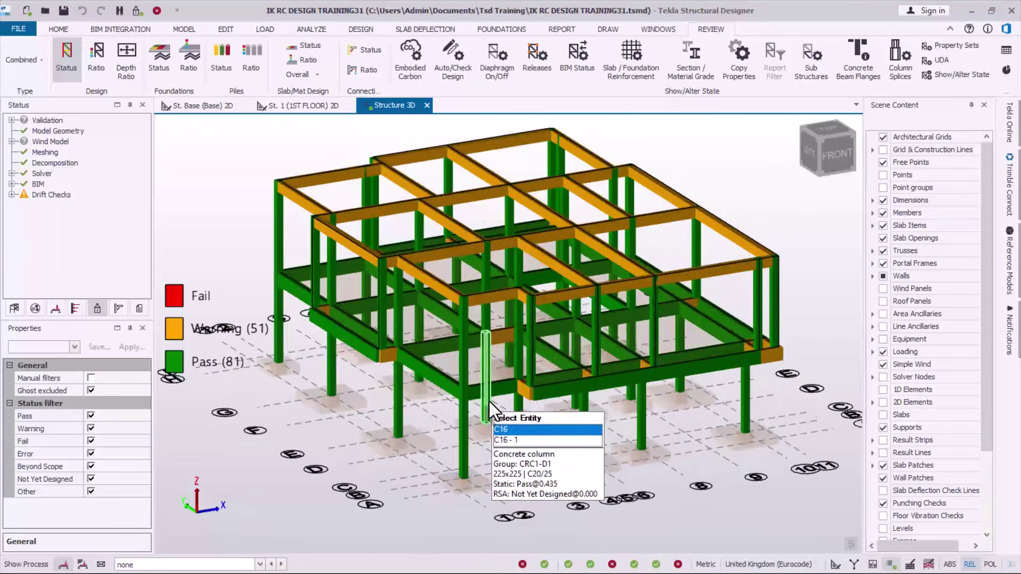
{"action": "scroll", "coordinate": [495, 415], "scroll_direction": "up", "scroll_amount": 2}
{"action": "scroll", "coordinate": [515, 439], "scroll_direction": "down", "scroll_amount": 2}
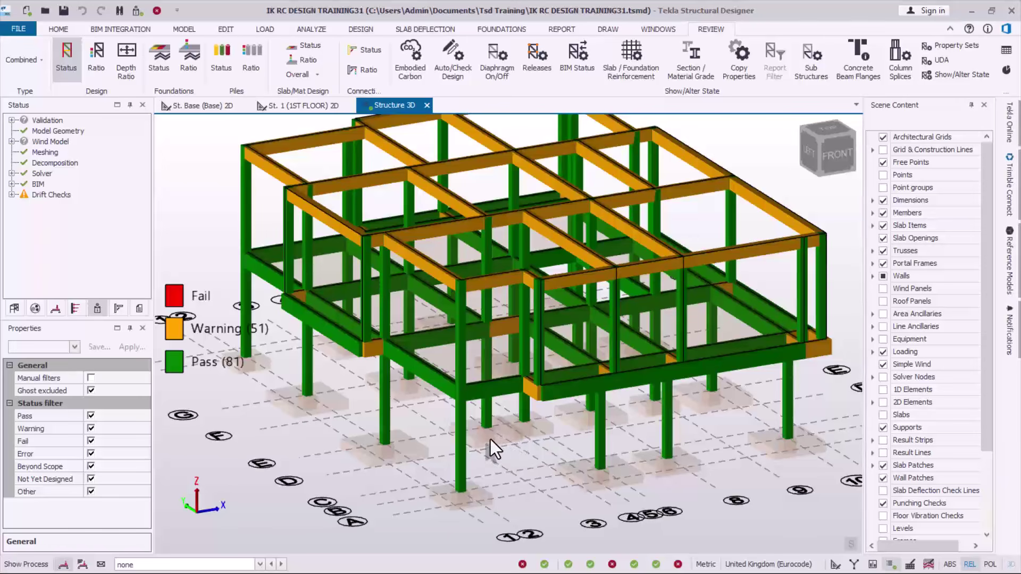
{"action": "scroll", "coordinate": [503, 426], "scroll_direction": "up", "scroll_amount": 1}
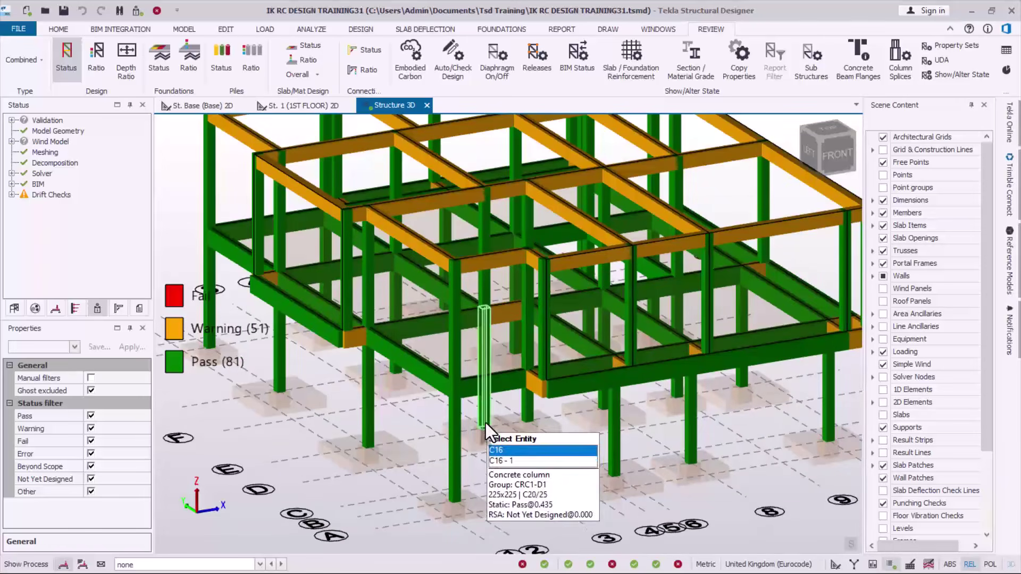
{"action": "scroll", "coordinate": [503, 401], "scroll_direction": "down", "scroll_amount": 2}
{"action": "scroll", "coordinate": [510, 415], "scroll_direction": "down", "scroll_amount": 2}
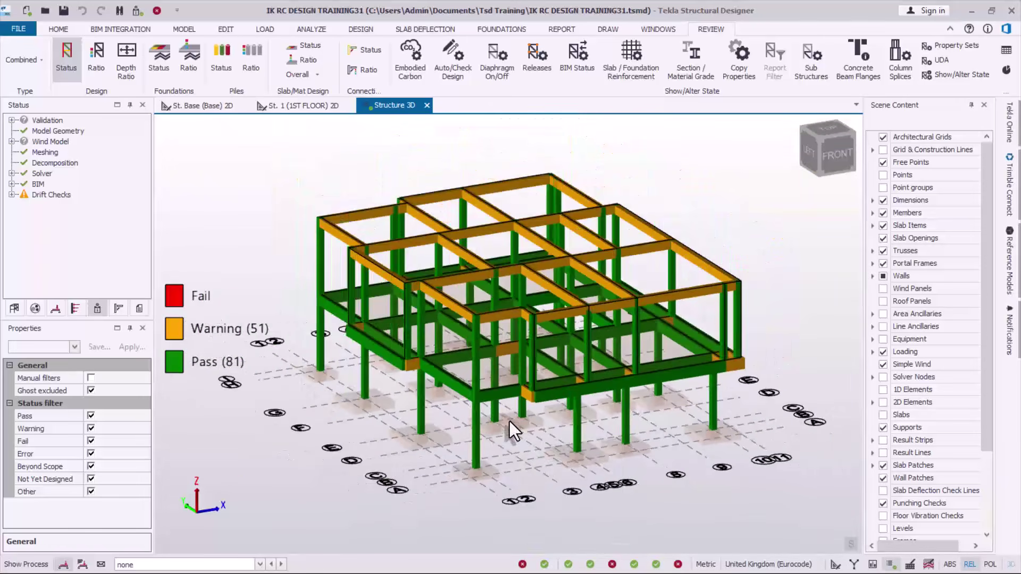
{"action": "mouse_move", "coordinate": [532, 352]}
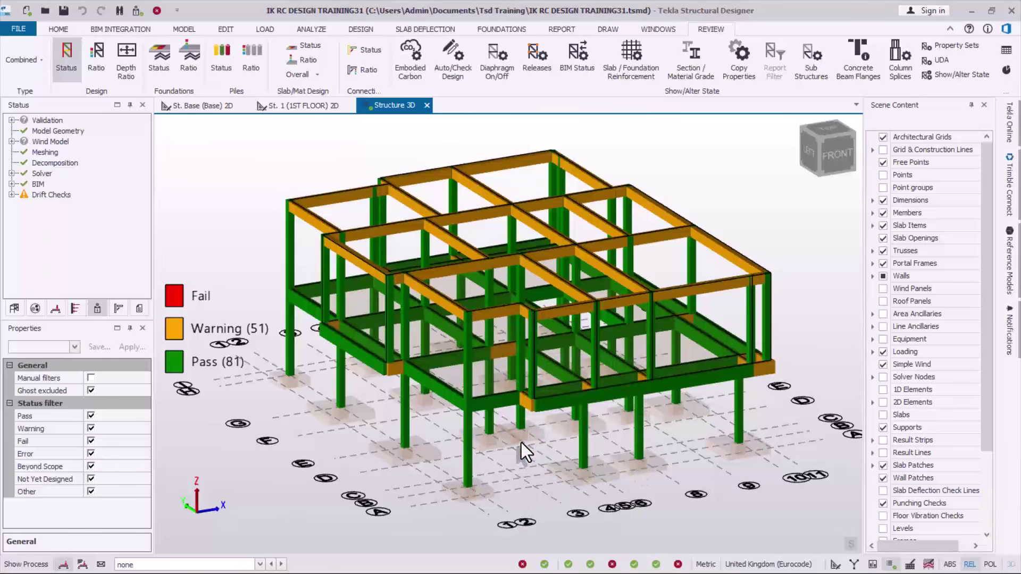
{"action": "scroll", "coordinate": [500, 334], "scroll_direction": "up", "scroll_amount": 2}
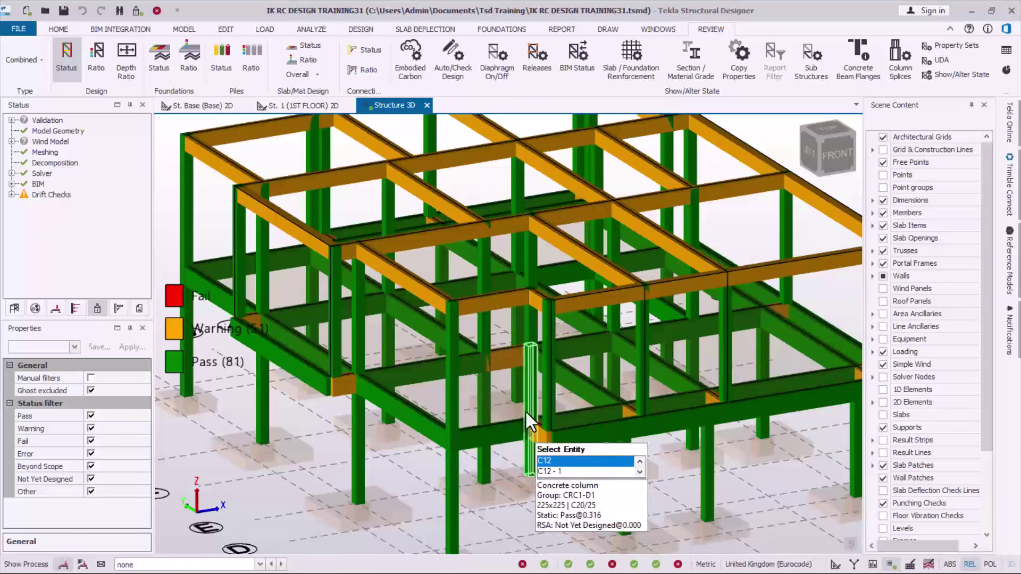
{"action": "scroll", "coordinate": [523, 412], "scroll_direction": "down", "scroll_amount": 2}
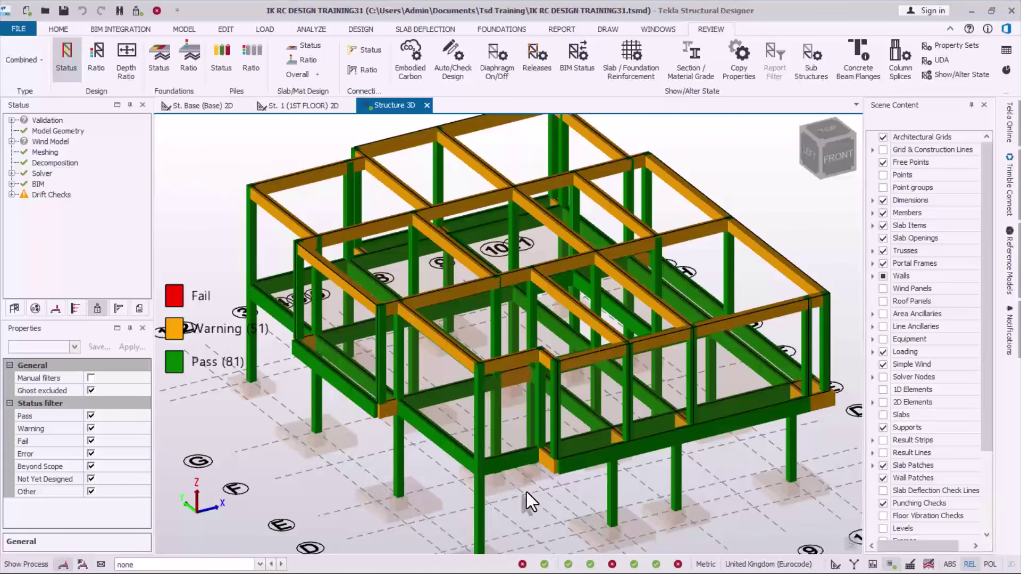
{"action": "scroll", "coordinate": [295, 322], "scroll_direction": "up", "scroll_amount": 2}
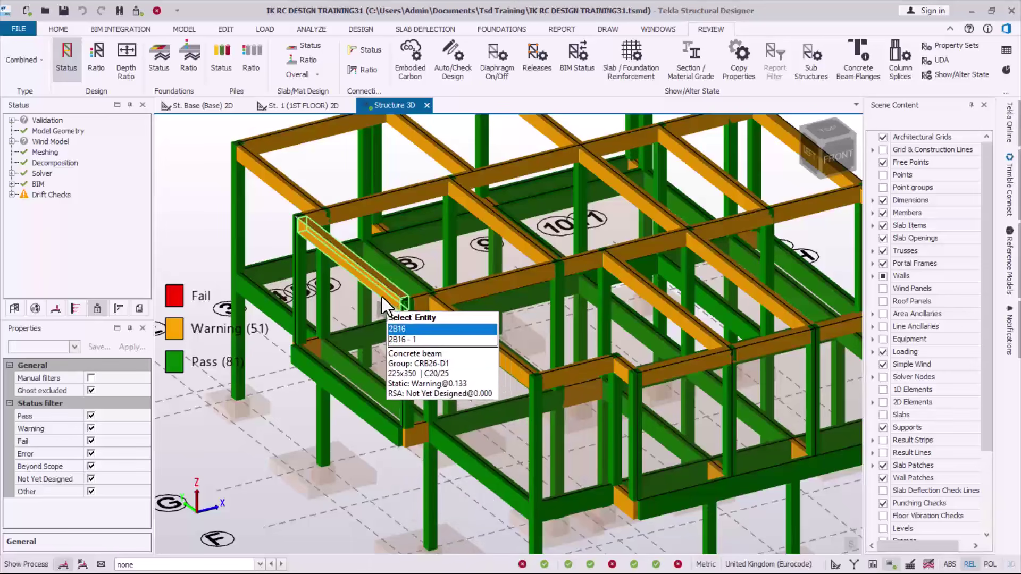
{"action": "scroll", "coordinate": [389, 303], "scroll_direction": "down", "scroll_amount": 2}
{"action": "scroll", "coordinate": [559, 497], "scroll_direction": "up", "scroll_amount": 3}
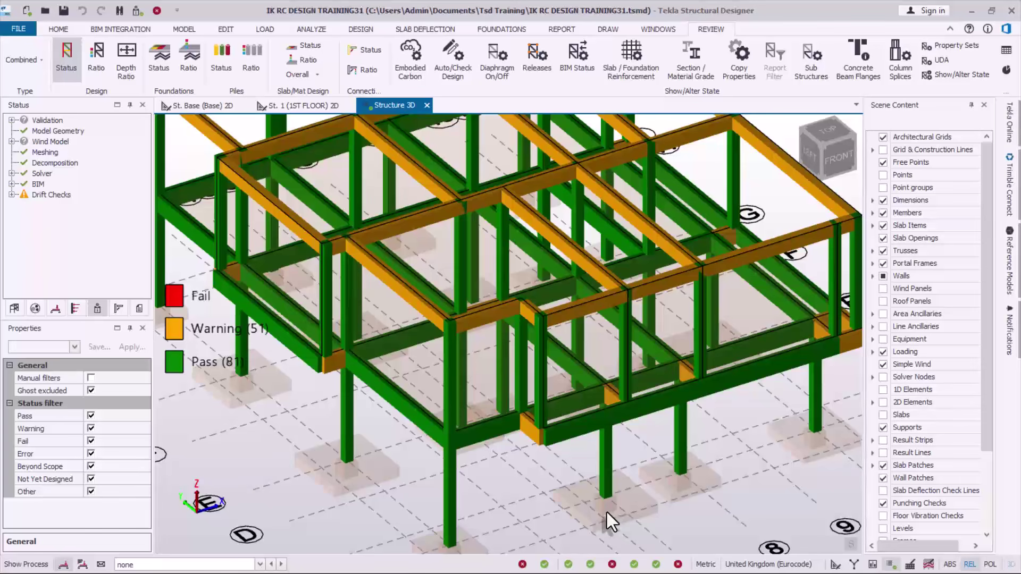
{"action": "mouse_move", "coordinate": [595, 390]}
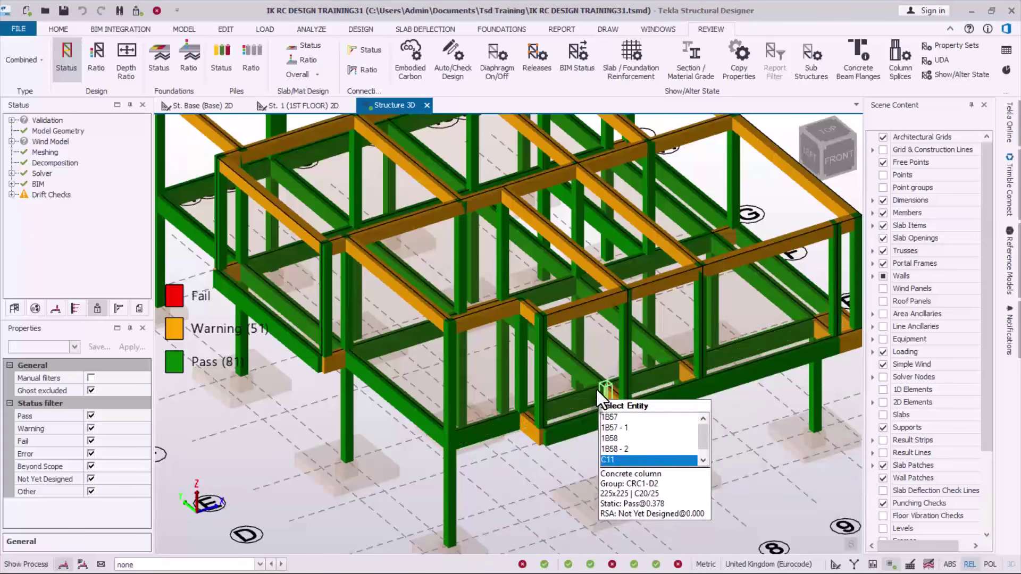
{"action": "scroll", "coordinate": [481, 389], "scroll_direction": "down", "scroll_amount": 3}
{"action": "right_click_drag", "start_coordinate": [487, 444], "coordinate": [592, 423]}
{"action": "scroll", "coordinate": [511, 356], "scroll_direction": "up", "scroll_amount": 3}
{"action": "mouse_move", "coordinate": [522, 224]}
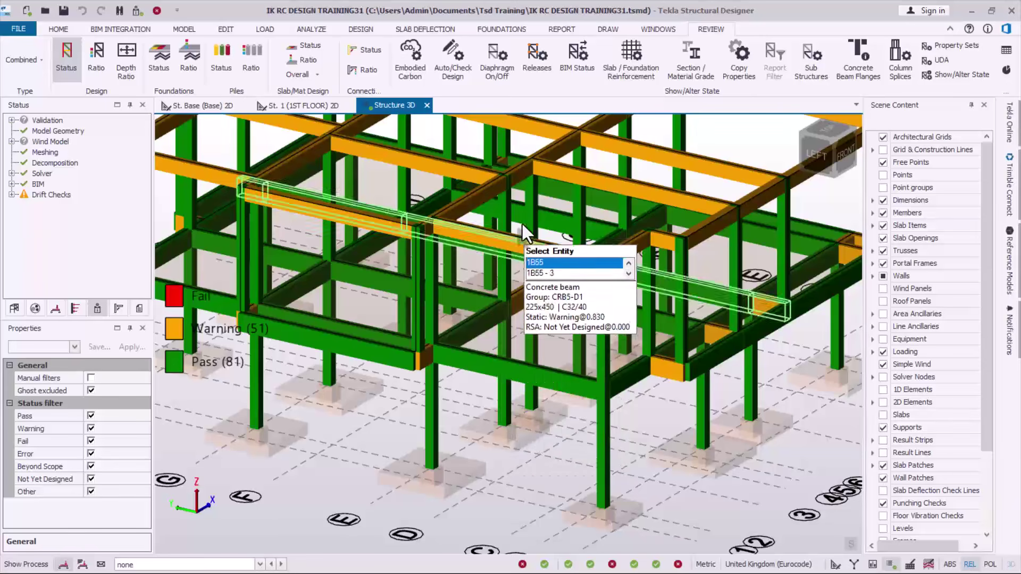
{"action": "mouse_move", "coordinate": [499, 201]}
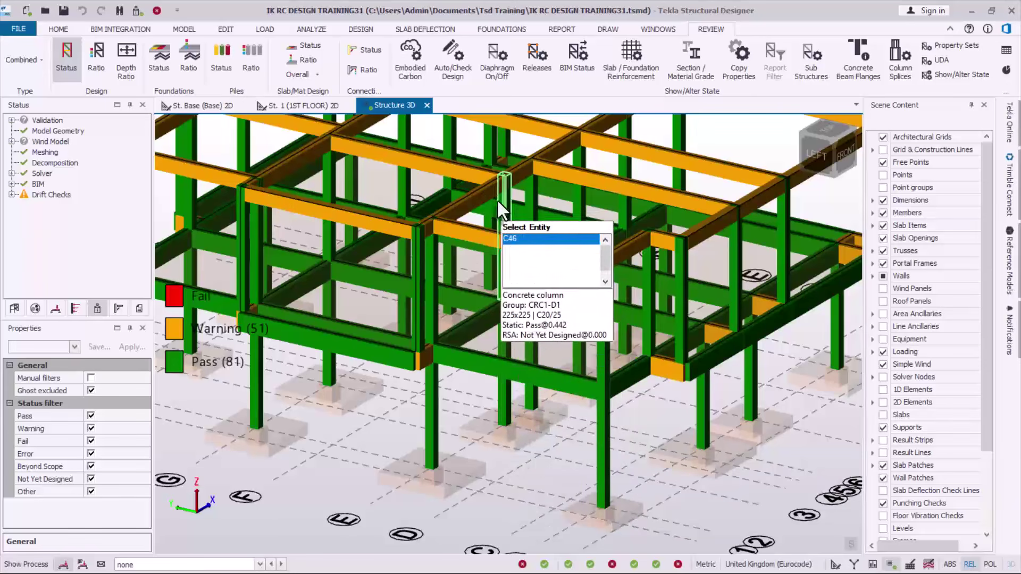
{"action": "scroll", "coordinate": [531, 406], "scroll_direction": "down", "scroll_amount": 3}
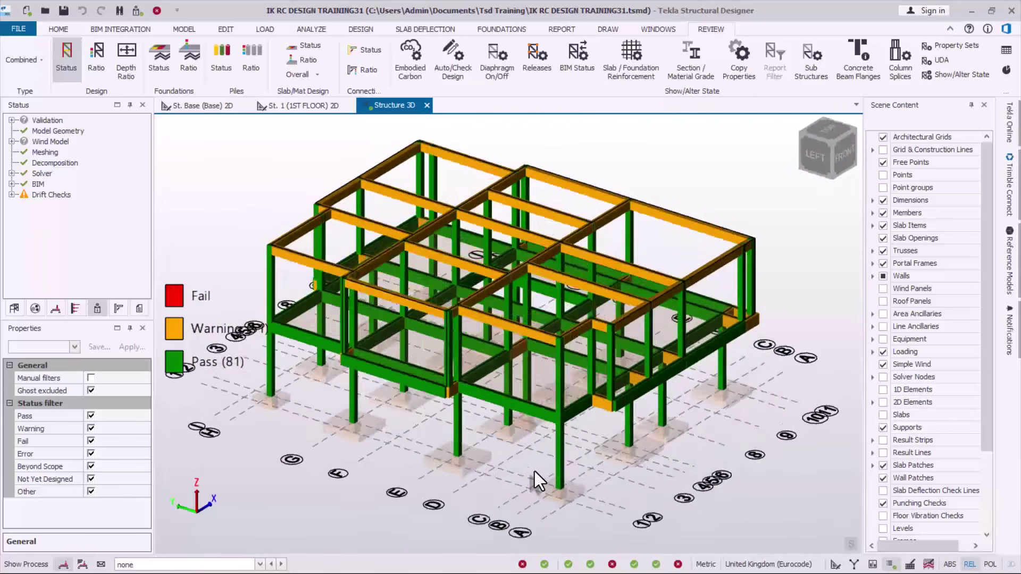
{"action": "right_click_drag", "start_coordinate": [535, 471], "coordinate": [484, 487]}
{"action": "scroll", "coordinate": [550, 471], "scroll_direction": "down", "scroll_amount": 1}
{"action": "mouse_move", "coordinate": [454, 422]}
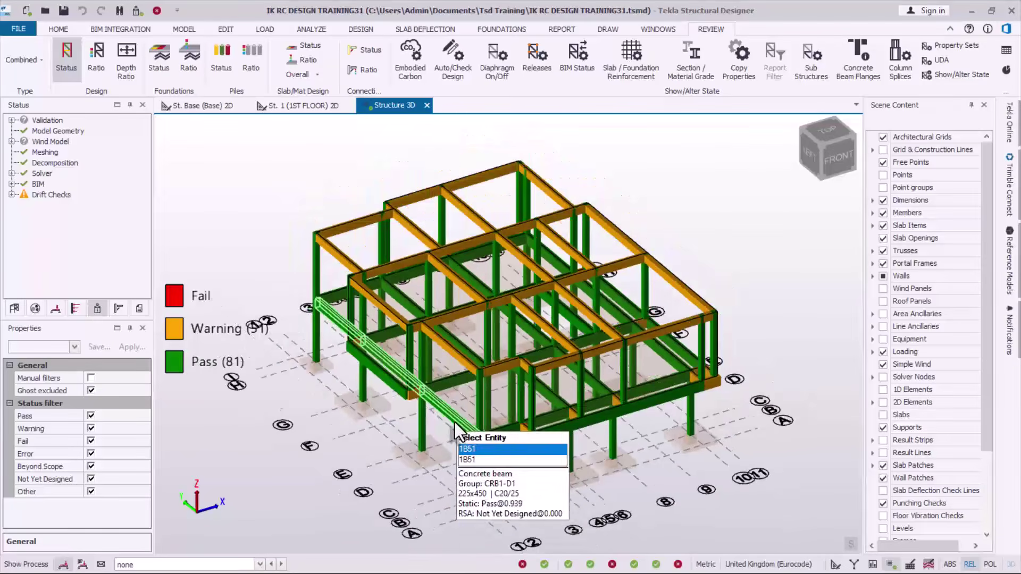
Open the drawing settings' column detail content options, check grouped columns and levels, and choose Standard bar annotation for cross-sections.
{"action": "left_click", "coordinate": [614, 28]}
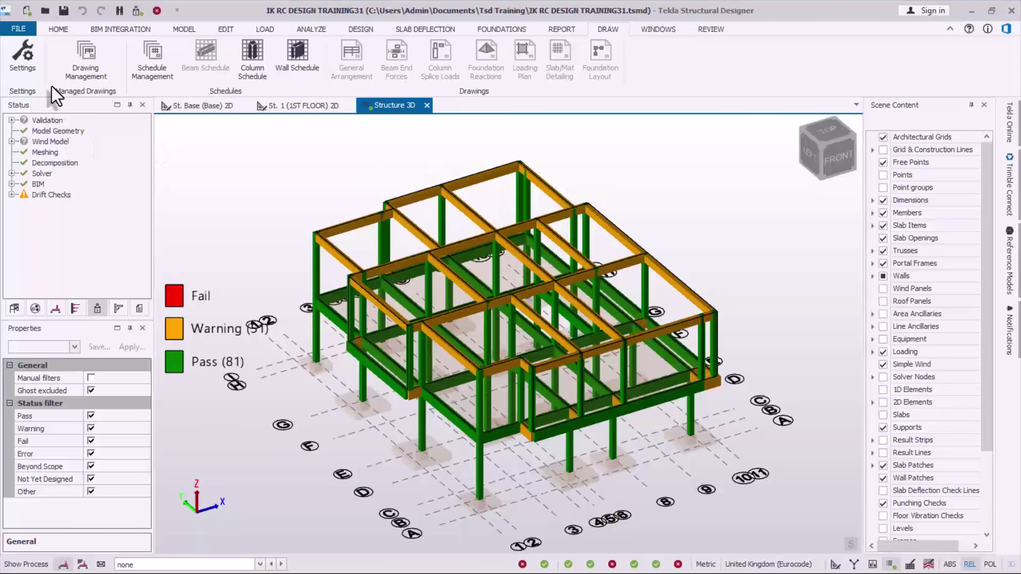
{"action": "left_click", "coordinate": [29, 63]}
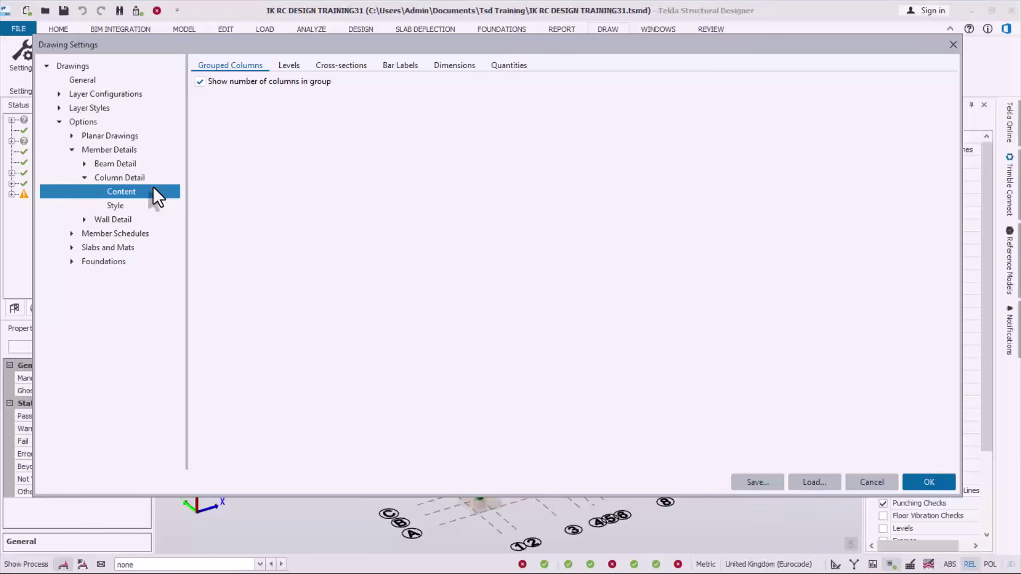
{"action": "left_click", "coordinate": [284, 64]}
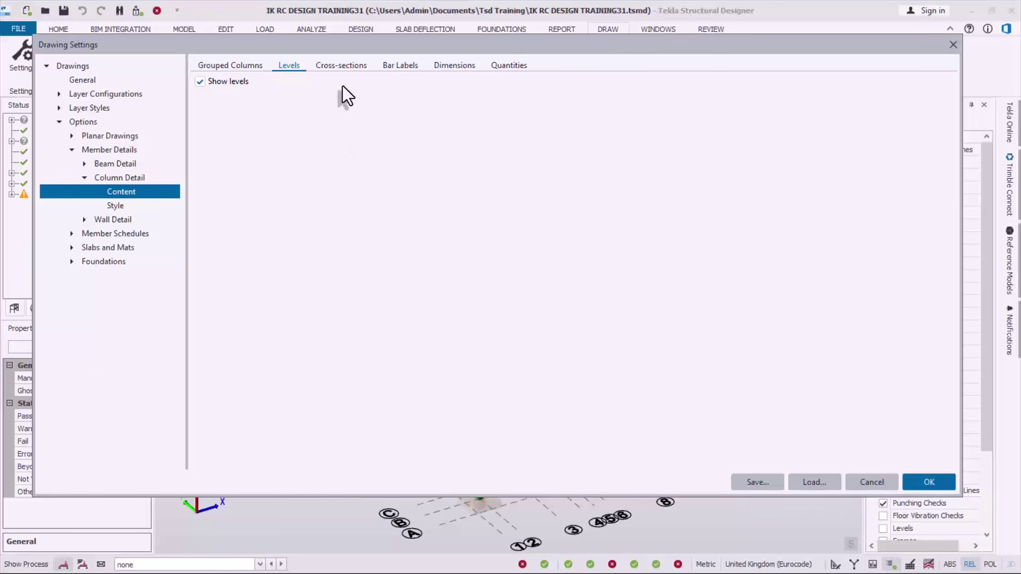
{"action": "left_click", "coordinate": [339, 67]}
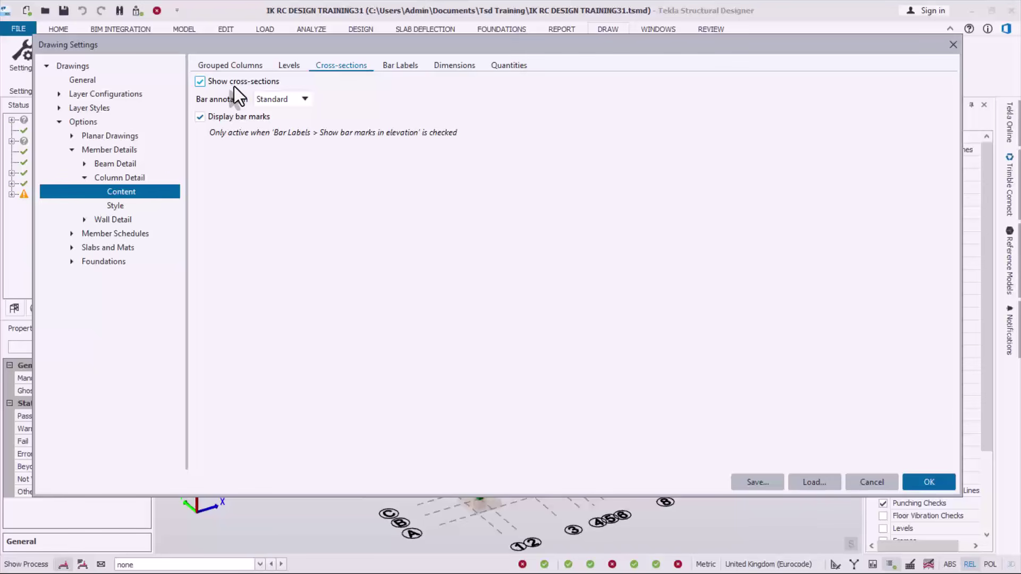
{"action": "left_click", "coordinate": [303, 100]}
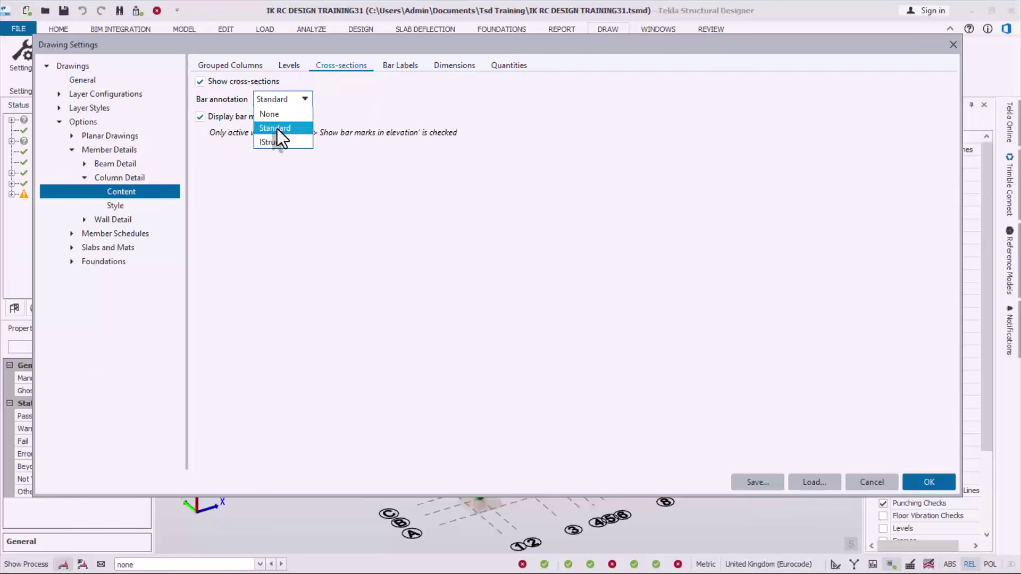
{"action": "left_click", "coordinate": [277, 129]}
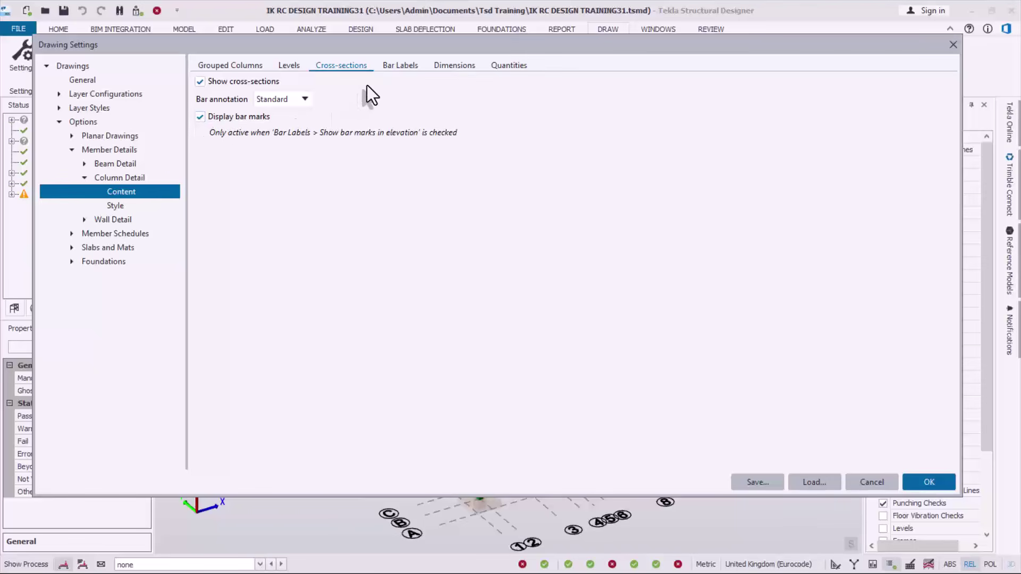
Review the column detail content options for bar labels, dimensions and reinforcement quantities.
{"action": "left_click", "coordinate": [394, 68]}
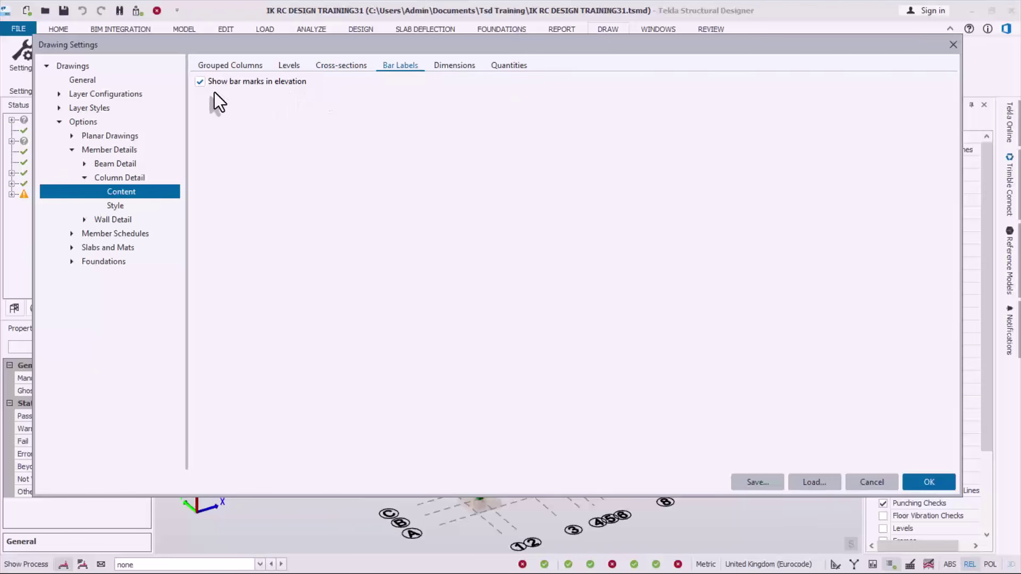
{"action": "left_click", "coordinate": [454, 66]}
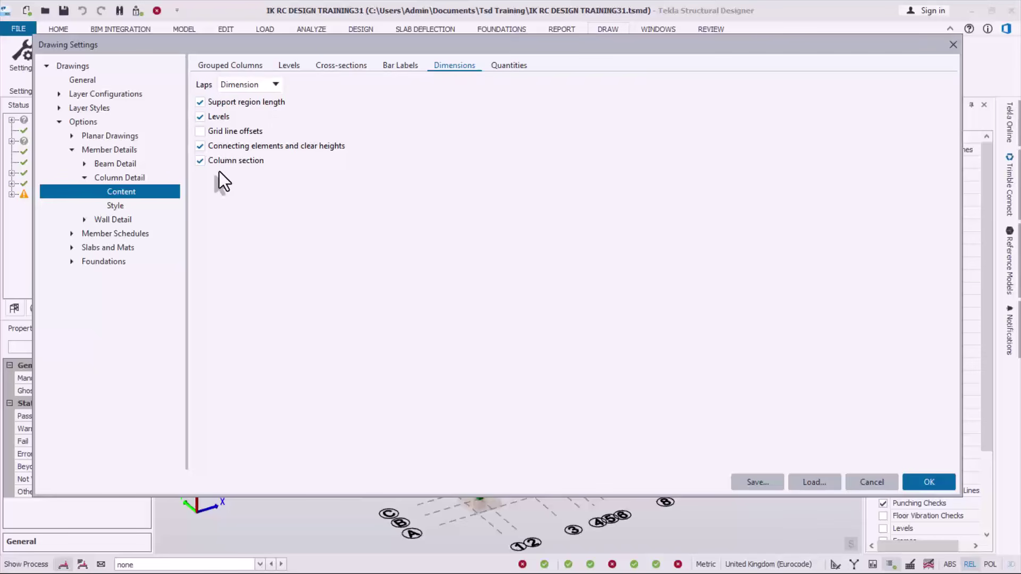
{"action": "left_click", "coordinate": [513, 68]}
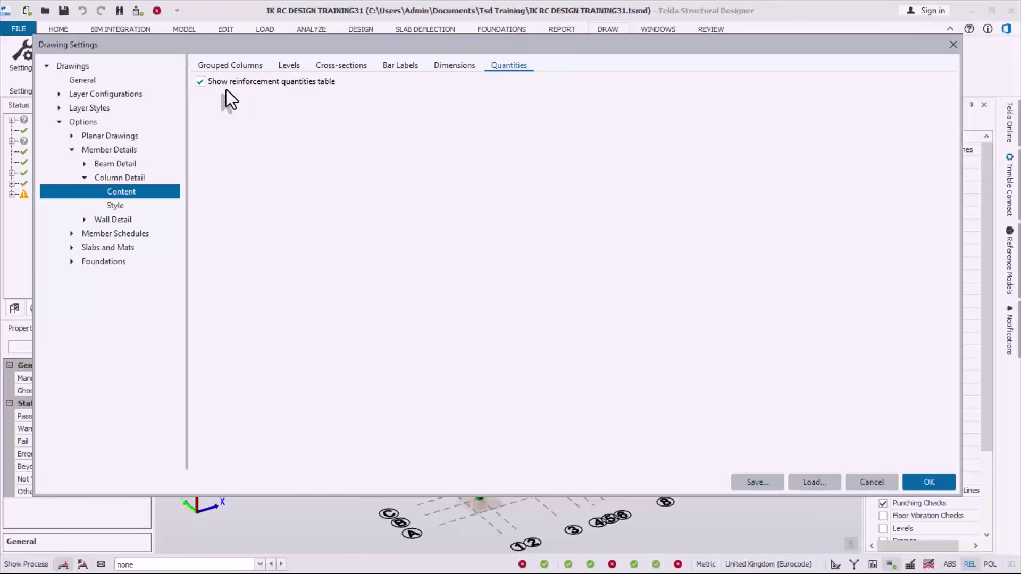
Review the column detail style options for column labels, section label style, ties and lap dimension rounding.
{"action": "left_click", "coordinate": [123, 207]}
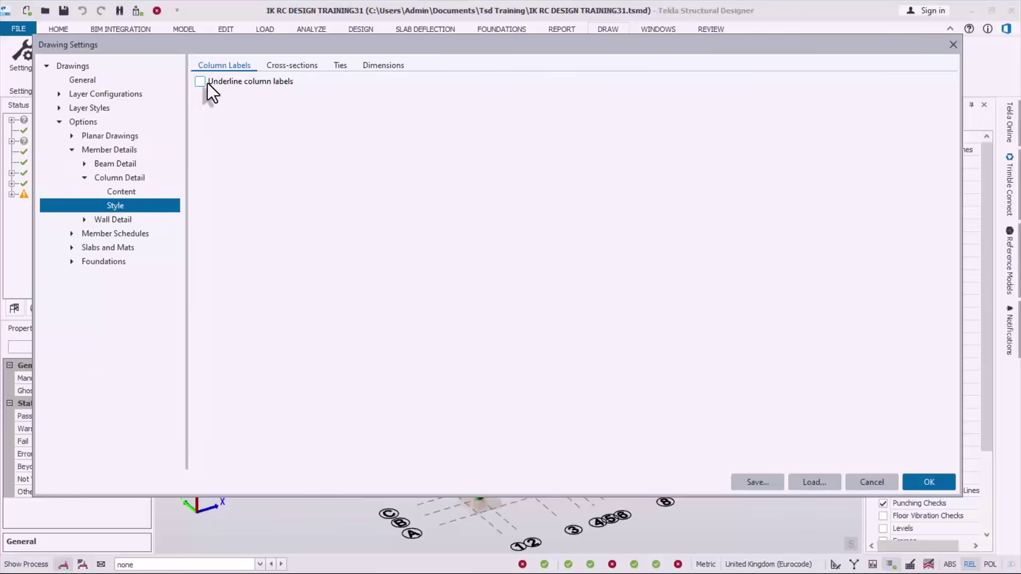
{"action": "left_click", "coordinate": [282, 69]}
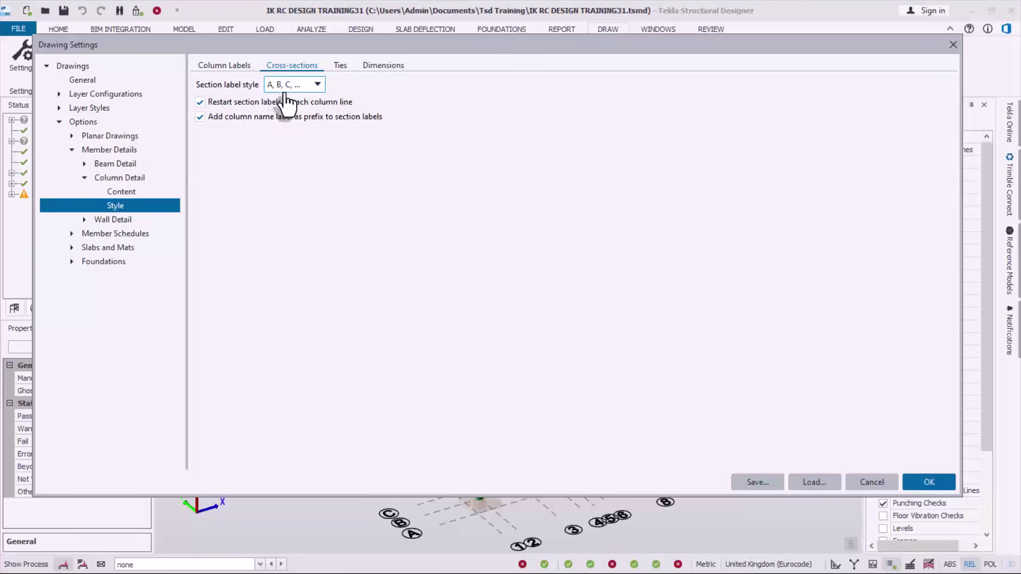
{"action": "left_click", "coordinate": [315, 86]}
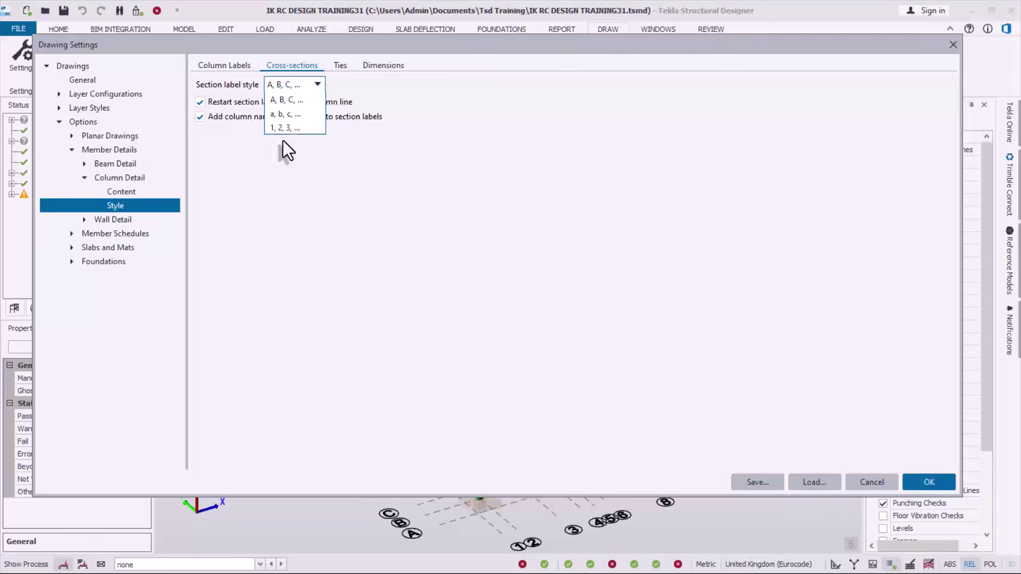
{"action": "left_click", "coordinate": [296, 163]}
{"action": "left_click", "coordinate": [339, 66]}
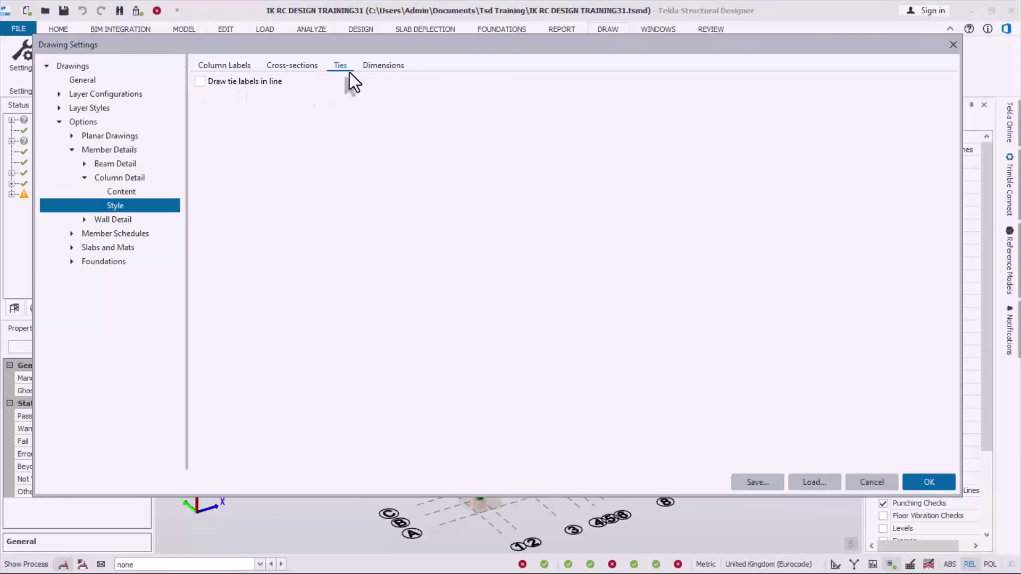
{"action": "left_click", "coordinate": [372, 65]}
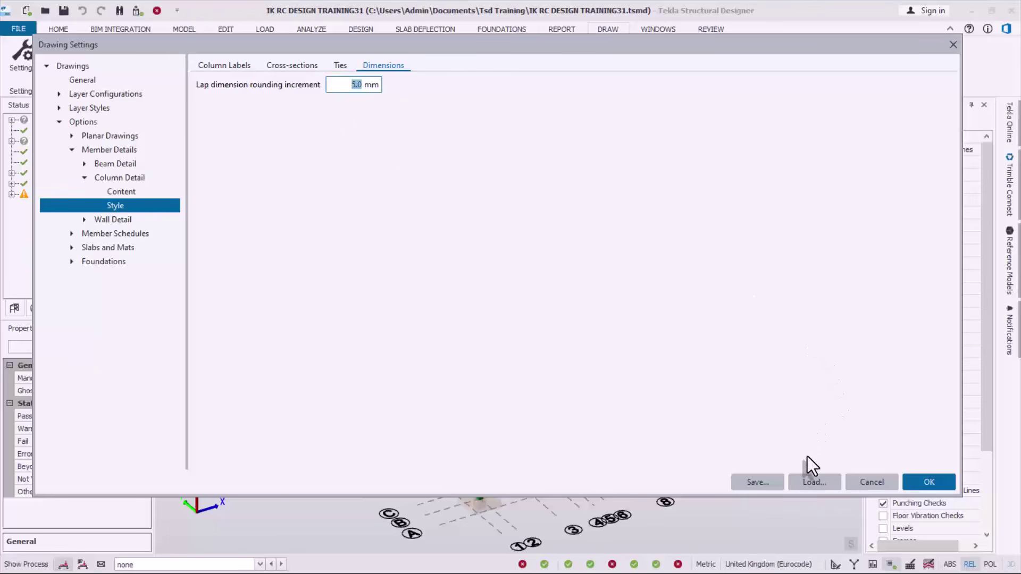
Save the drawing settings to the currently active global settings and accept the Drawing Settings dialog.
{"action": "left_click", "coordinate": [750, 482]}
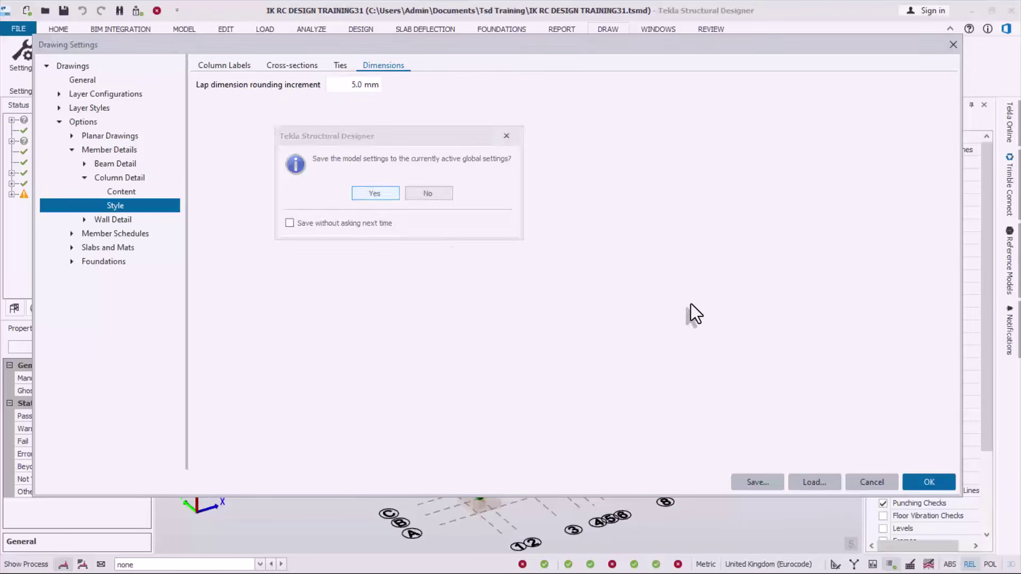
{"action": "key", "text": "Return"}
{"action": "left_click", "coordinate": [914, 483]}
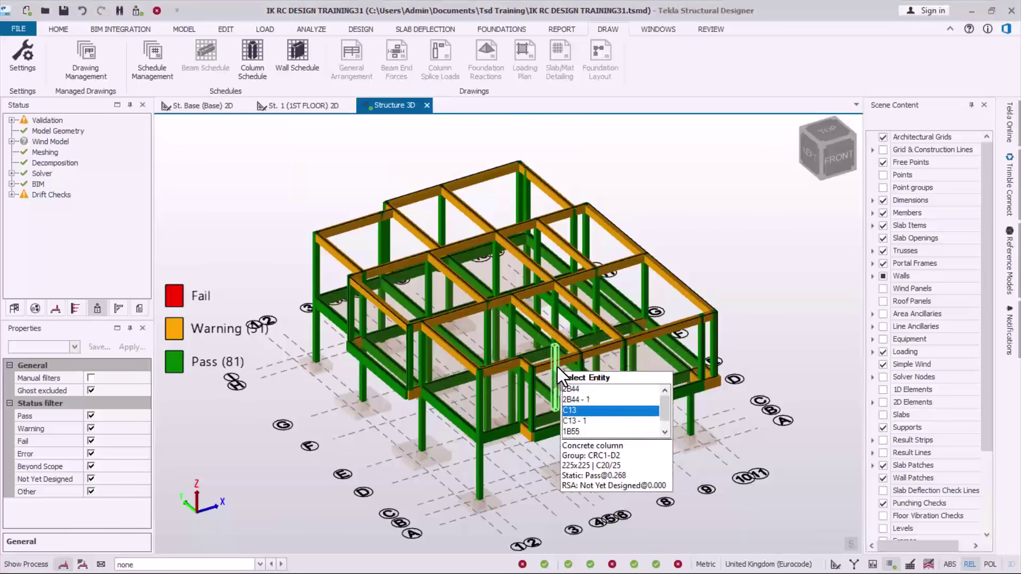
Open Drawing Management and set the drawing variant to Concrete Column Detail.
{"action": "scroll", "coordinate": [571, 384], "scroll_direction": "up", "scroll_amount": 1}
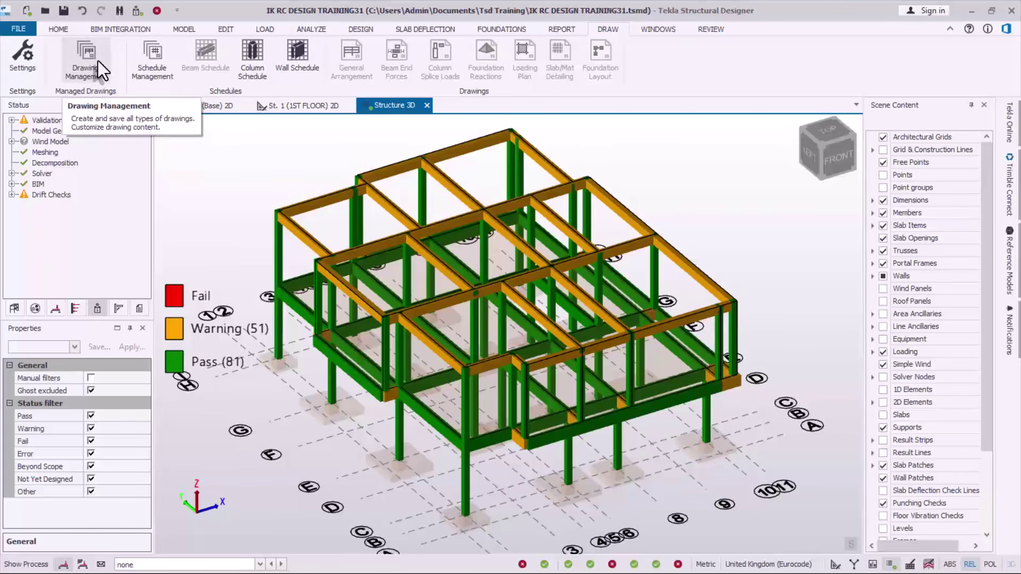
{"action": "left_click", "coordinate": [81, 69]}
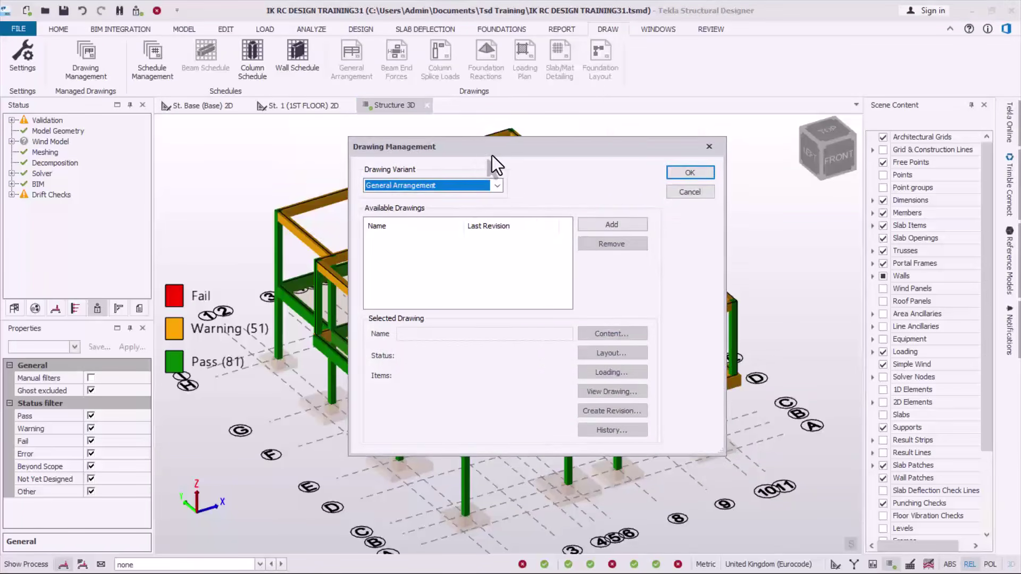
{"action": "left_click_drag", "start_coordinate": [493, 156], "coordinate": [435, 148]}
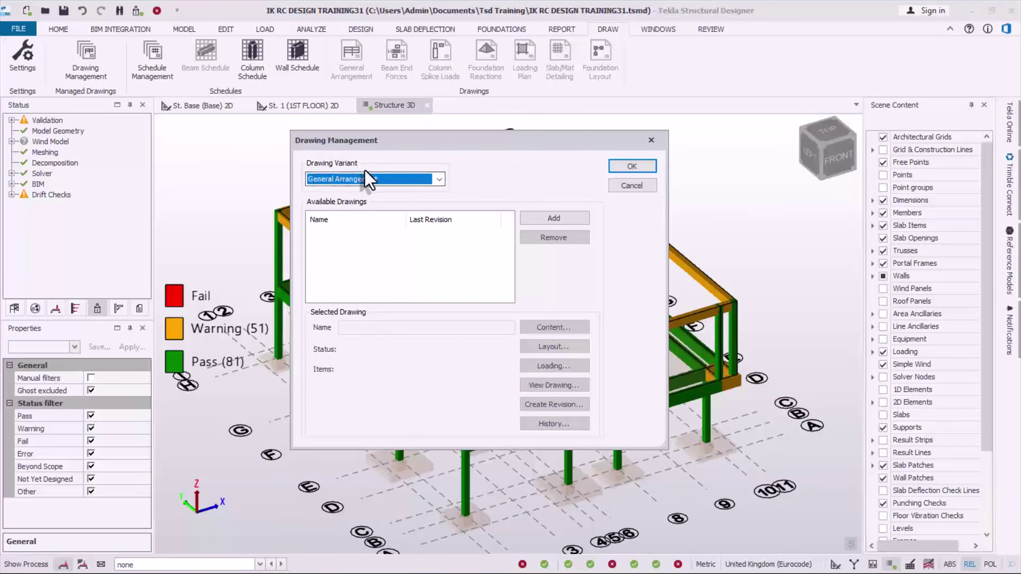
{"action": "left_click", "coordinate": [439, 180]}
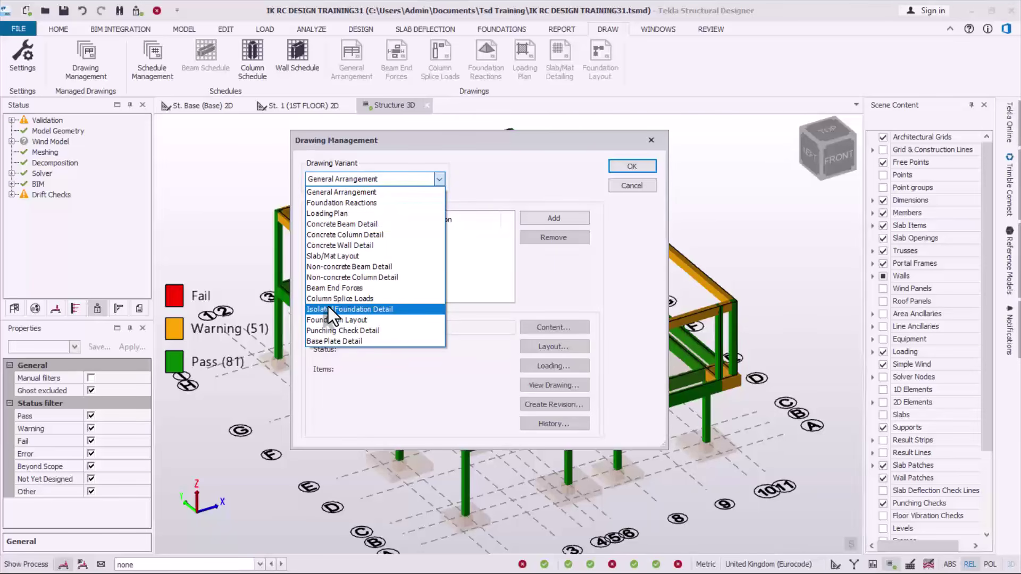
{"action": "left_click", "coordinate": [351, 236]}
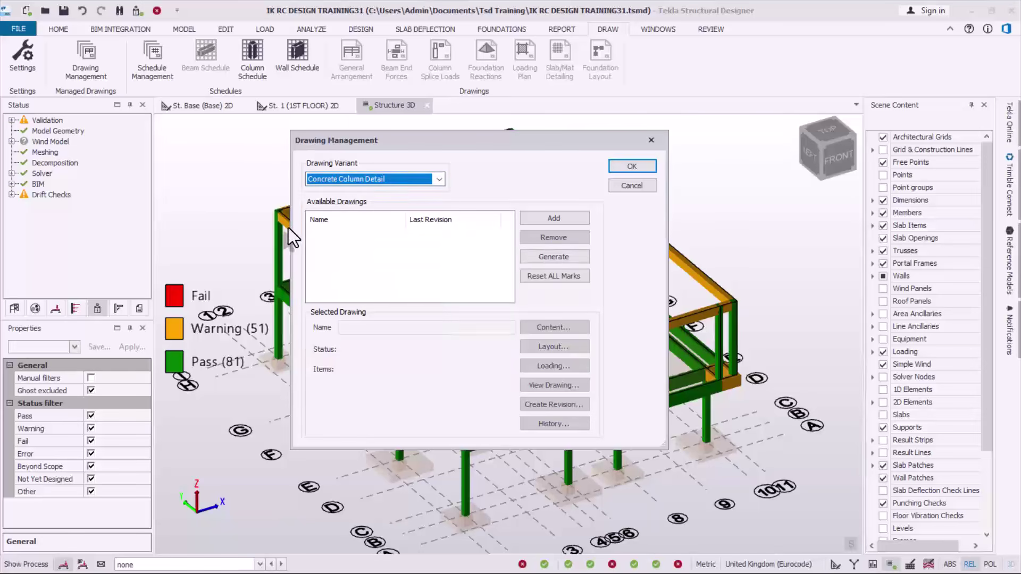
Add a Concrete Column Detail drawing and assign all Concrete Cast-in-place Columns to its content.
{"action": "left_click", "coordinate": [557, 220]}
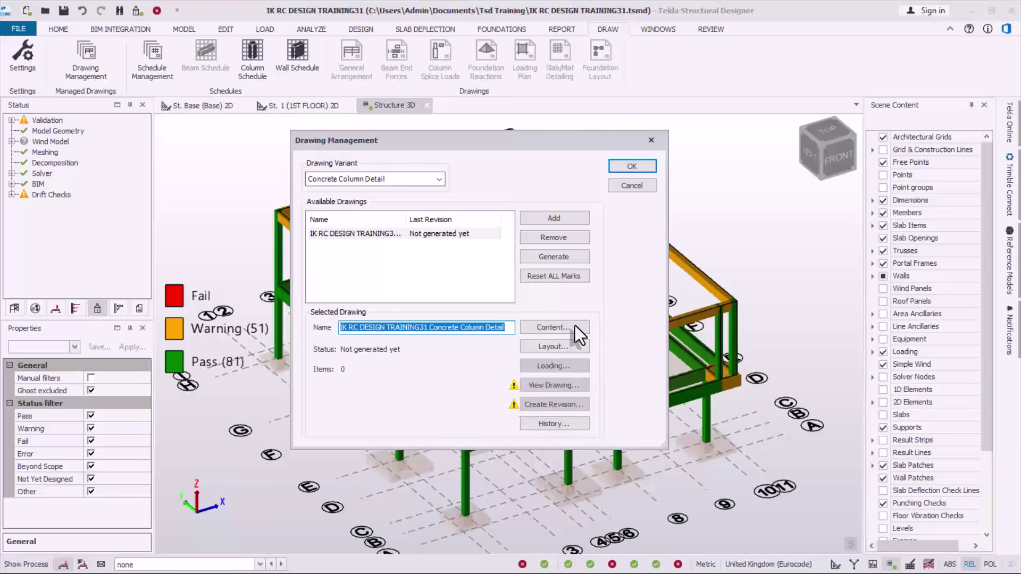
{"action": "left_click", "coordinate": [557, 328]}
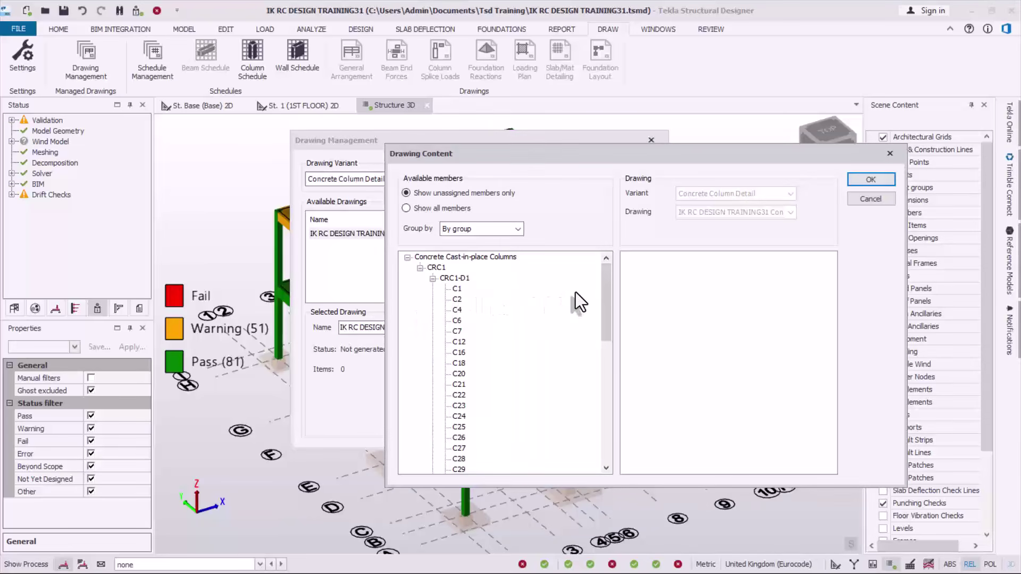
{"action": "left_click_drag", "start_coordinate": [609, 313], "coordinate": [591, 277]}
{"action": "mouse_move", "coordinate": [435, 258]}
{"action": "left_mouse_down"}
{"action": "mouse_move", "coordinate": [423, 257]}
{"action": "mouse_move", "coordinate": [741, 309]}
{"action": "left_mouse_up"}
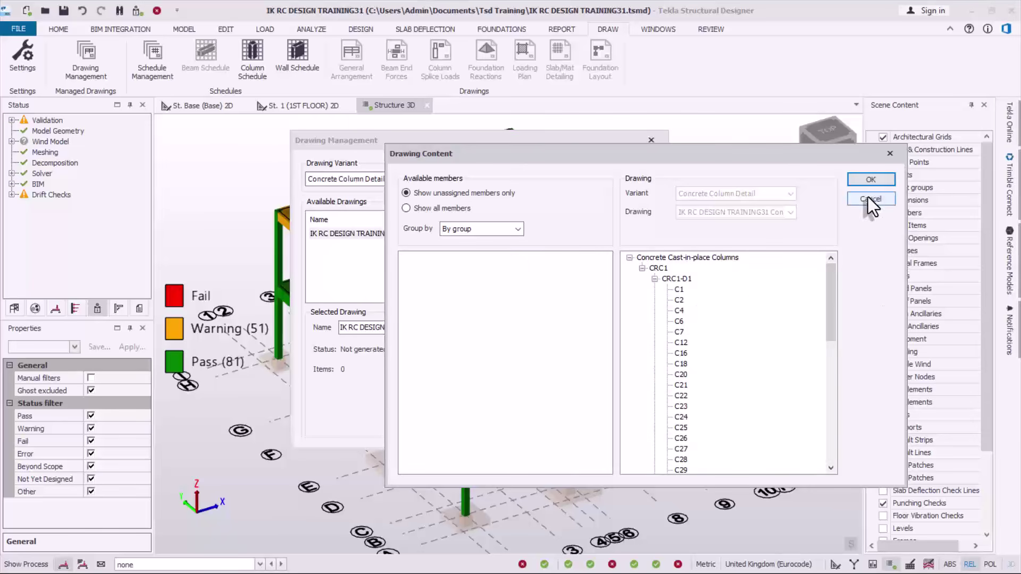
{"action": "left_click", "coordinate": [869, 180]}
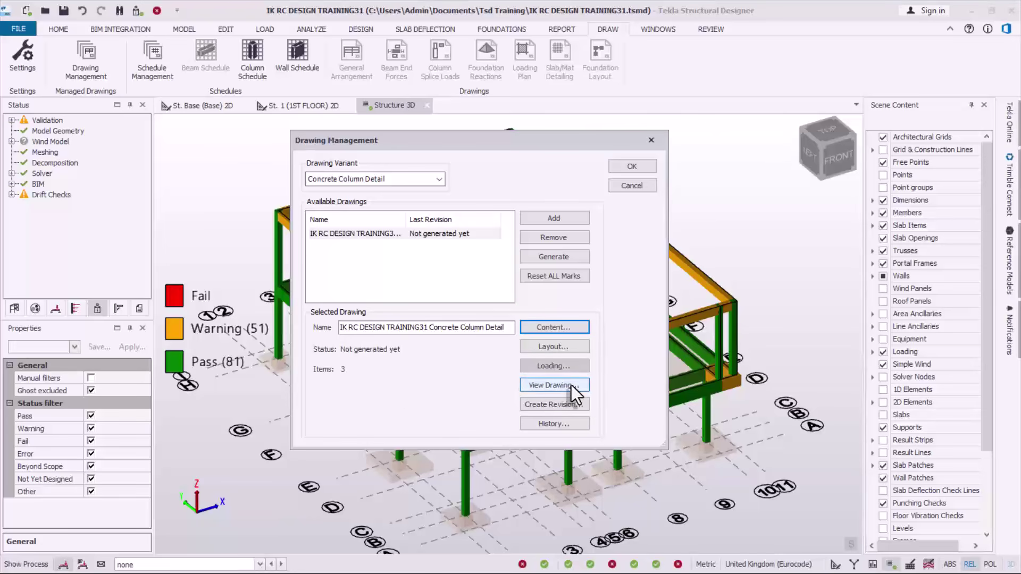
View the column detail drawing as DXF at scale 1:25 with the automatic file name, and decline opening a read-only copy.
{"action": "left_click", "coordinate": [554, 386]}
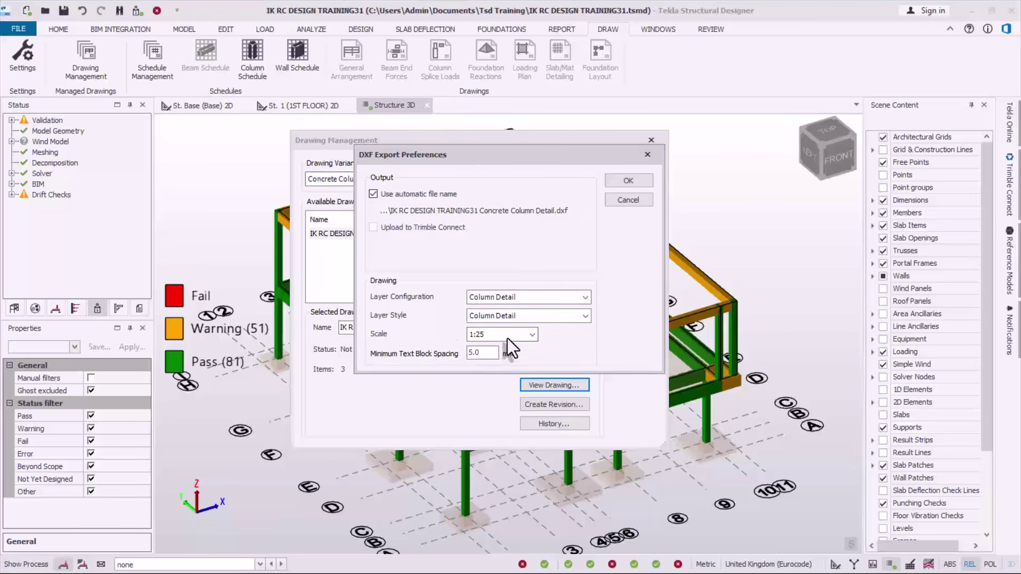
{"action": "left_click", "coordinate": [532, 335]}
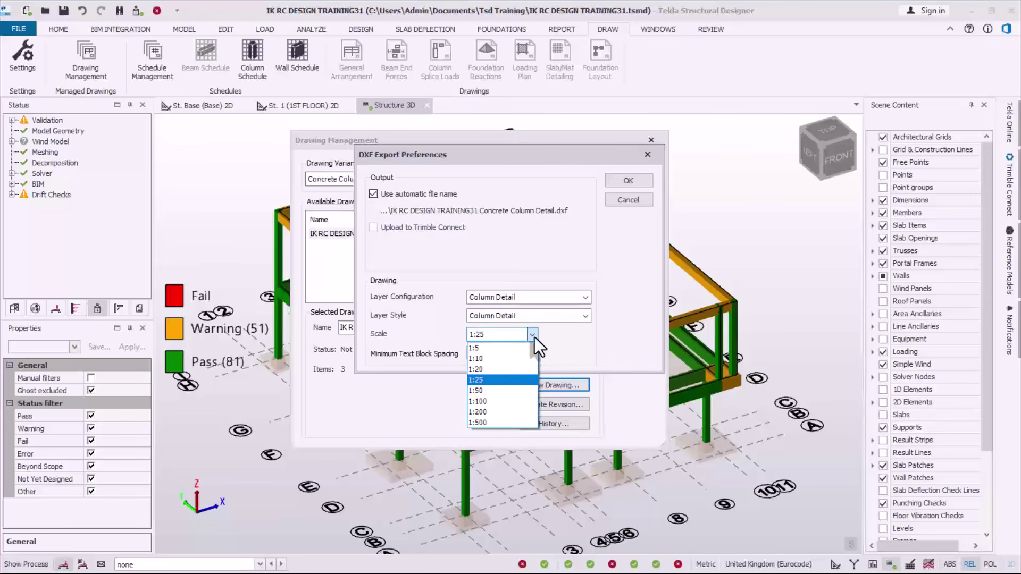
{"action": "left_click", "coordinate": [532, 335]}
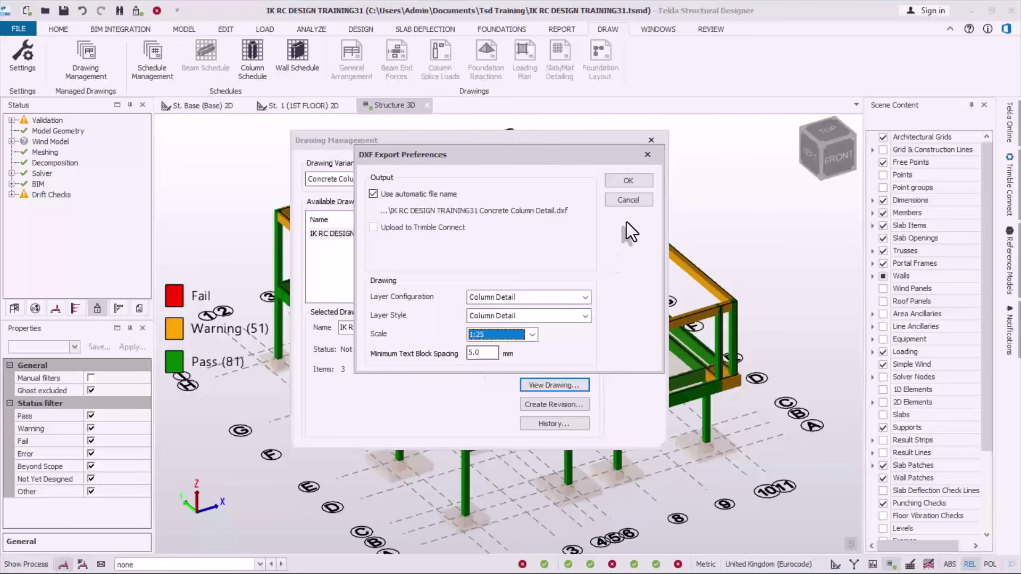
{"action": "left_click", "coordinate": [620, 180]}
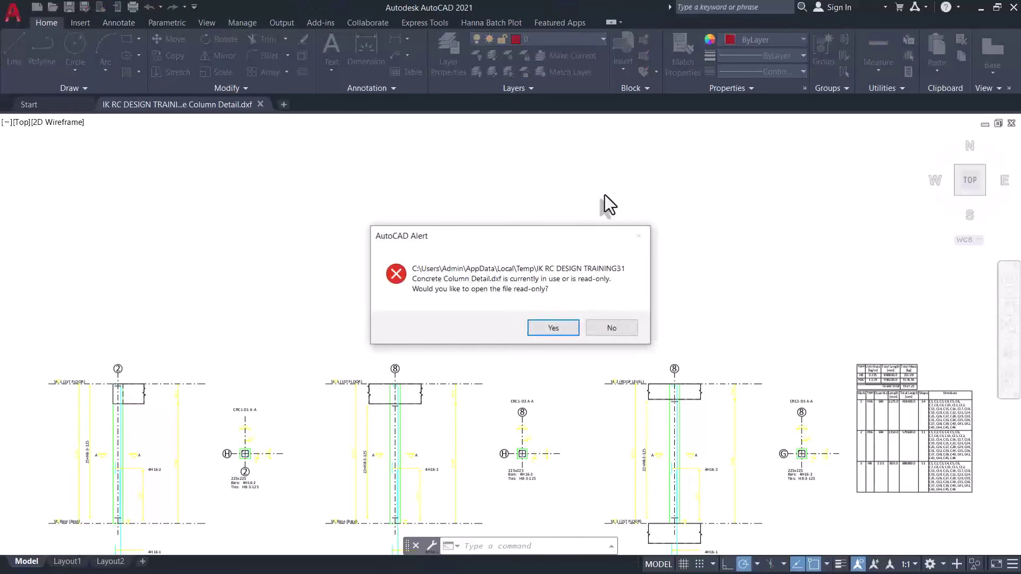
{"action": "left_click", "coordinate": [606, 328]}
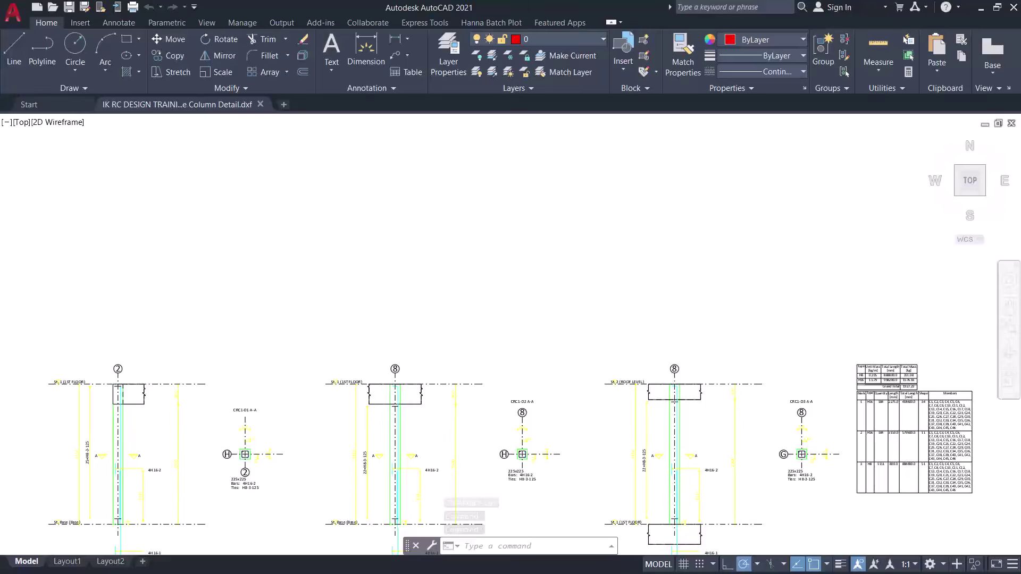
Examine the CRC1-D1 and CRC1-D2 column details in AutoCAD, checking their base and first-floor level labels and reinforcement.
{"action": "scroll", "coordinate": [445, 255], "scroll_direction": "down", "scroll_amount": 2}
{"action": "scroll", "coordinate": [320, 468], "scroll_direction": "up", "scroll_amount": 2}
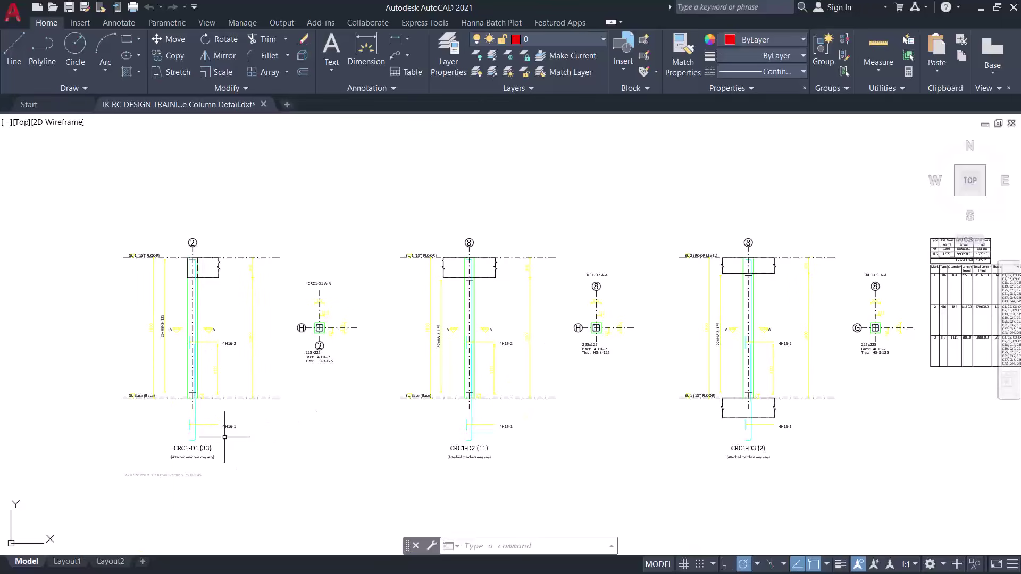
{"action": "left_click", "coordinate": [667, 451]}
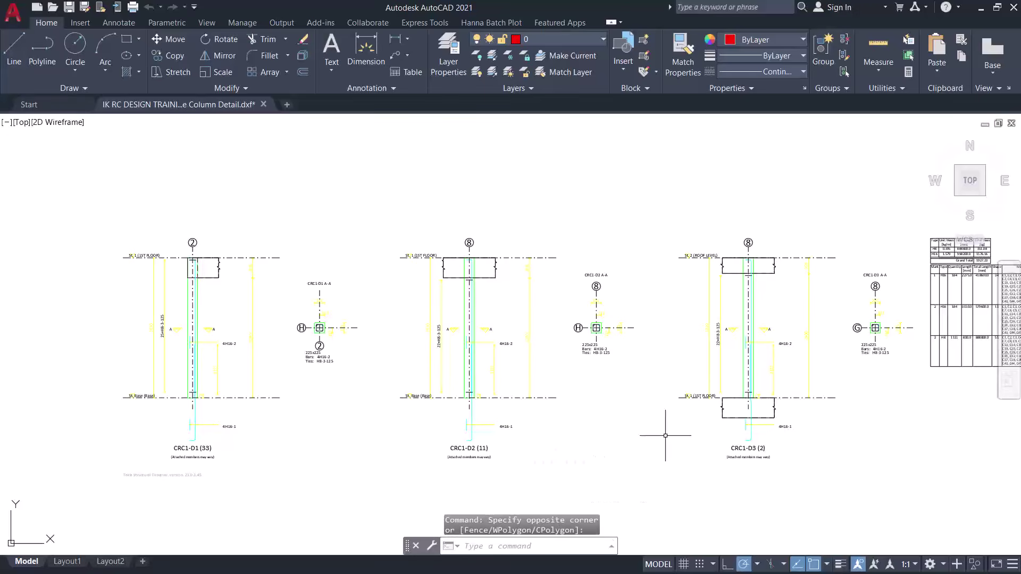
{"action": "scroll", "coordinate": [420, 405], "scroll_direction": "up", "scroll_amount": 6}
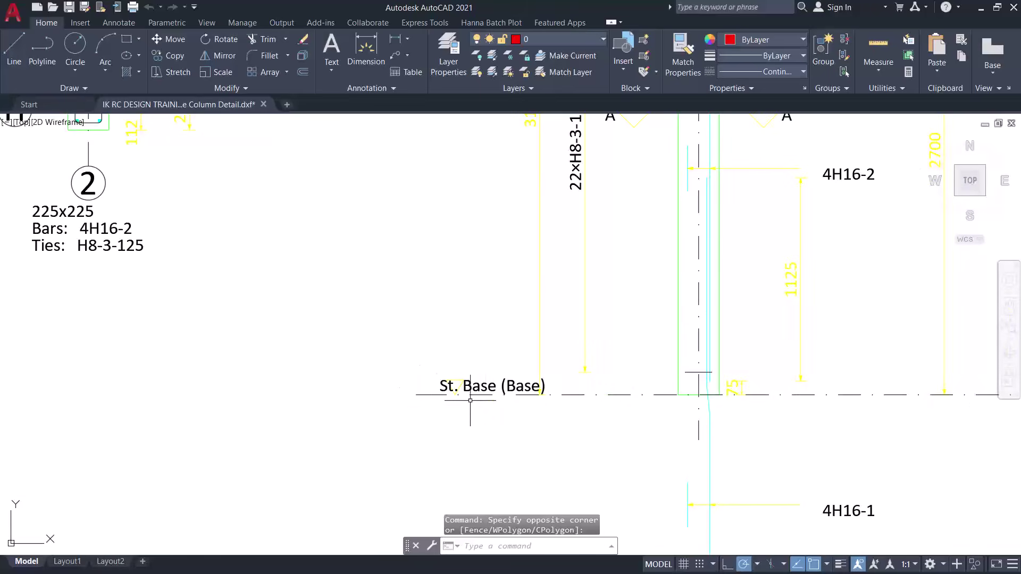
{"action": "scroll", "coordinate": [444, 378], "scroll_direction": "down", "scroll_amount": 2}
{"action": "scroll", "coordinate": [449, 387], "scroll_direction": "up", "scroll_amount": 2}
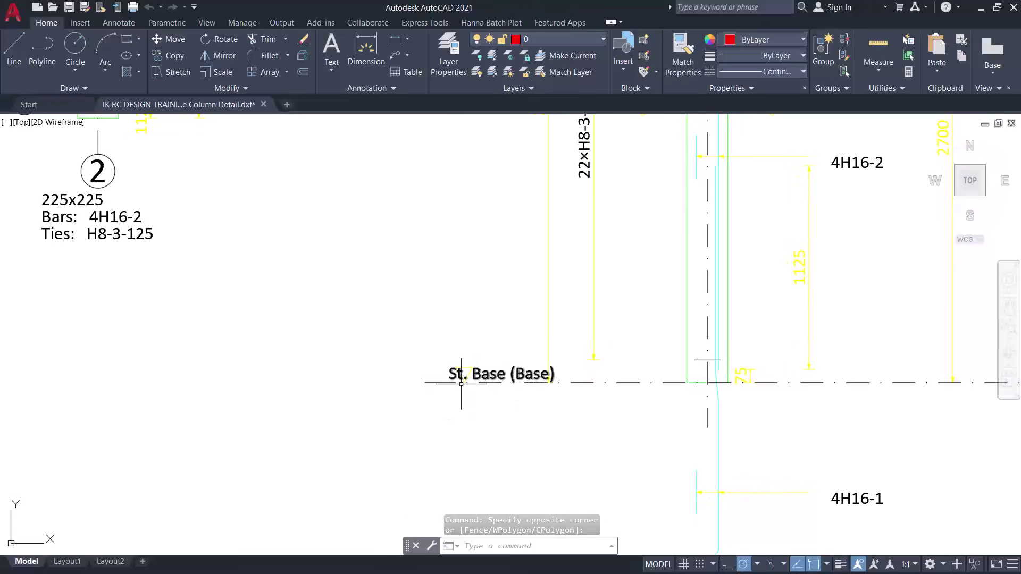
{"action": "scroll", "coordinate": [457, 379], "scroll_direction": "down", "scroll_amount": 6}
{"action": "scroll", "coordinate": [532, 277], "scroll_direction": "up", "scroll_amount": 2}
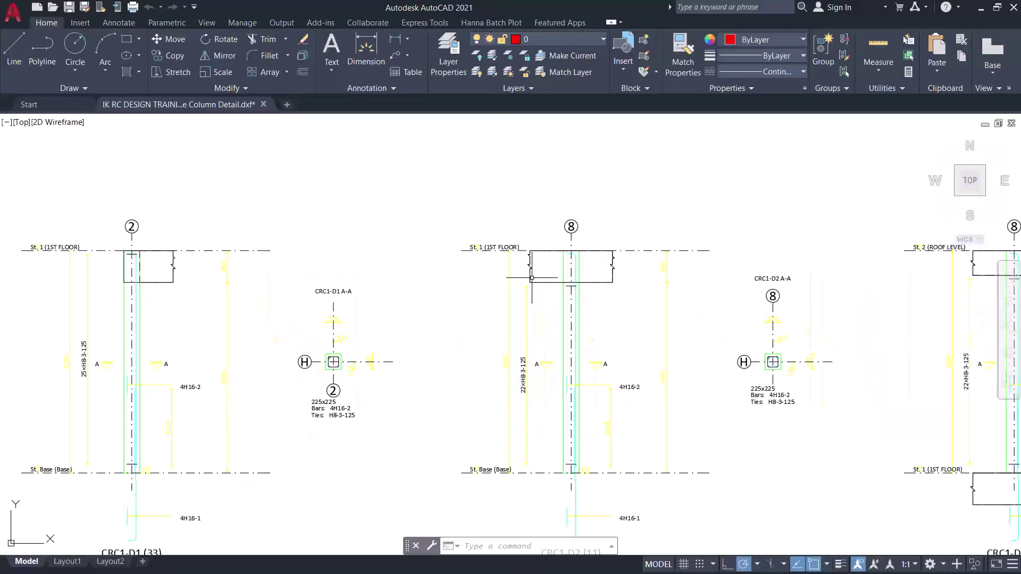
{"action": "scroll", "coordinate": [486, 252], "scroll_direction": "up", "scroll_amount": 5}
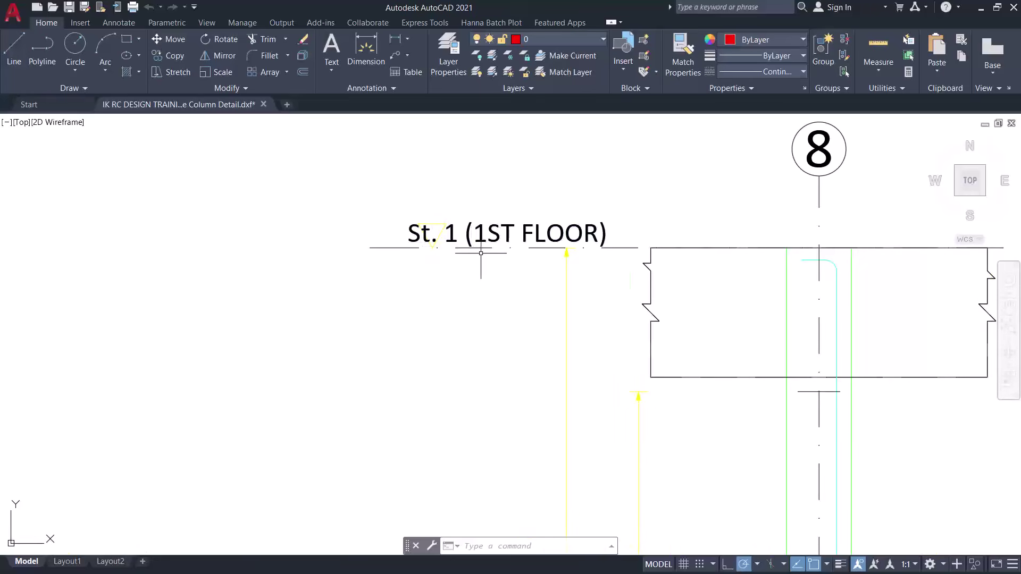
{"action": "scroll", "coordinate": [481, 254], "scroll_direction": "down", "scroll_amount": 2}
{"action": "scroll", "coordinate": [437, 279], "scroll_direction": "down", "scroll_amount": 3}
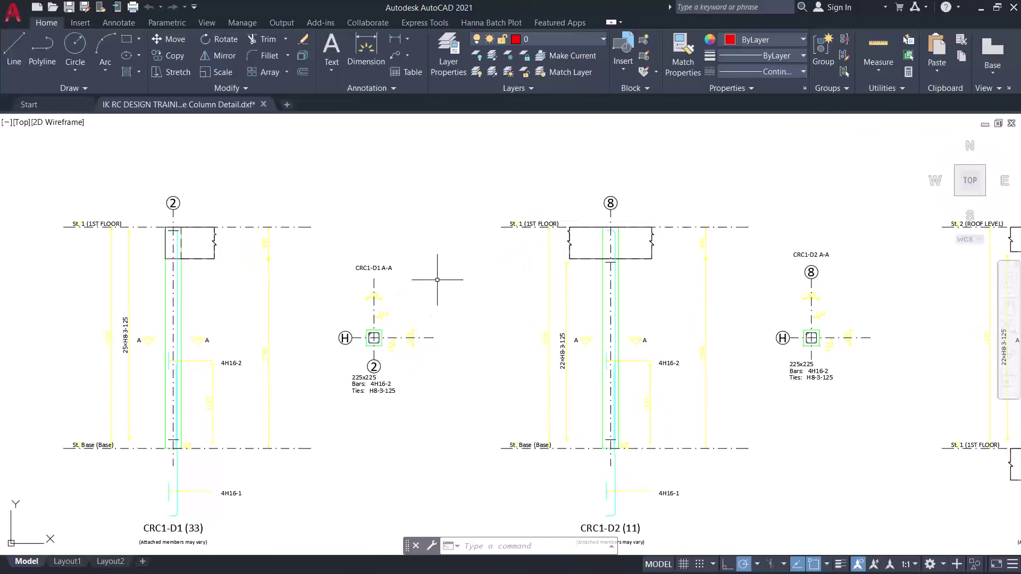
{"action": "scroll", "coordinate": [342, 417], "scroll_direction": "down", "scroll_amount": 2}
{"action": "scroll", "coordinate": [244, 399], "scroll_direction": "up", "scroll_amount": 7}
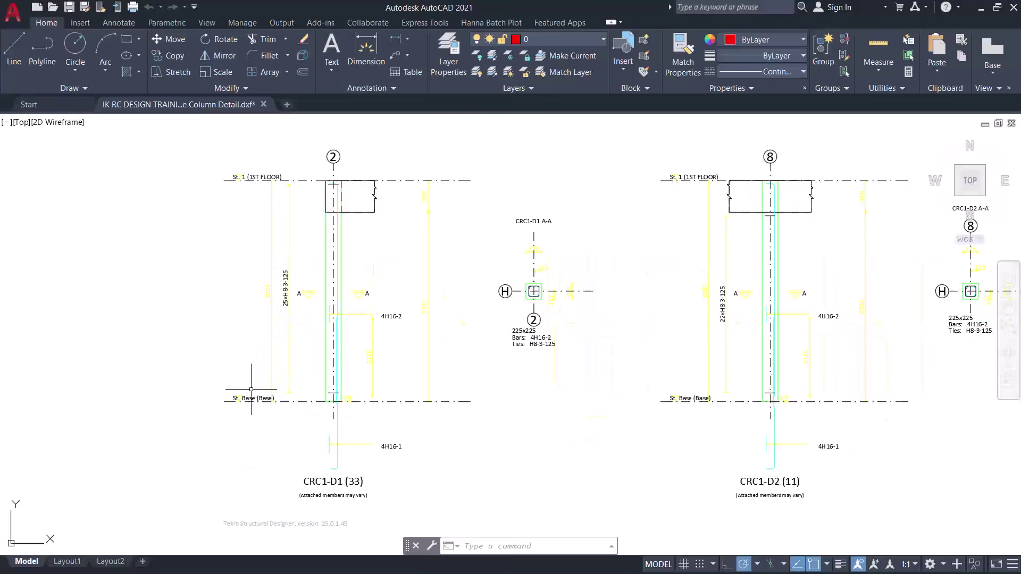
{"action": "scroll", "coordinate": [273, 408], "scroll_direction": "down", "scroll_amount": 4}
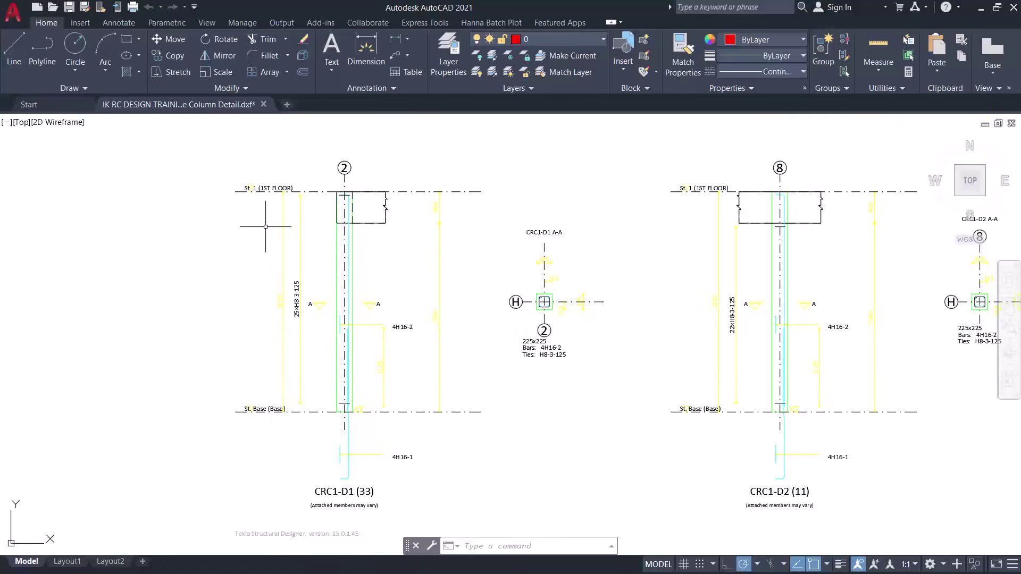
{"action": "scroll", "coordinate": [202, 170], "scroll_direction": "up", "scroll_amount": 6}
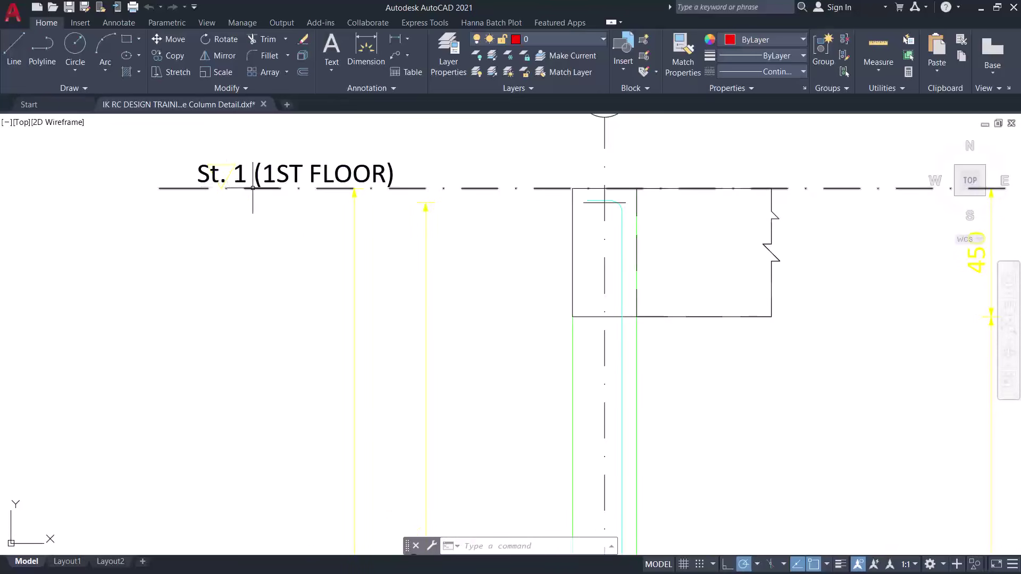
{"action": "scroll", "coordinate": [289, 204], "scroll_direction": "down", "scroll_amount": 4}
{"action": "scroll", "coordinate": [292, 205], "scroll_direction": "down", "scroll_amount": 5}
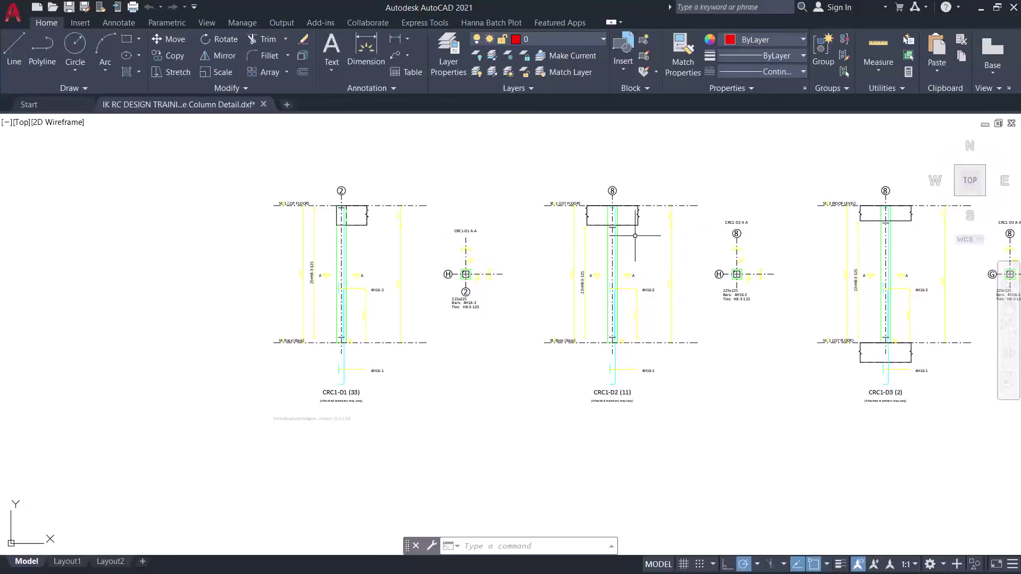
Examine the CRC1-D3 detail between first floor and roof level, and compare the overall layout of the three column details.
{"action": "scroll", "coordinate": [375, 282], "scroll_direction": "down", "scroll_amount": 4}
{"action": "scroll", "coordinate": [499, 282], "scroll_direction": "up", "scroll_amount": 4}
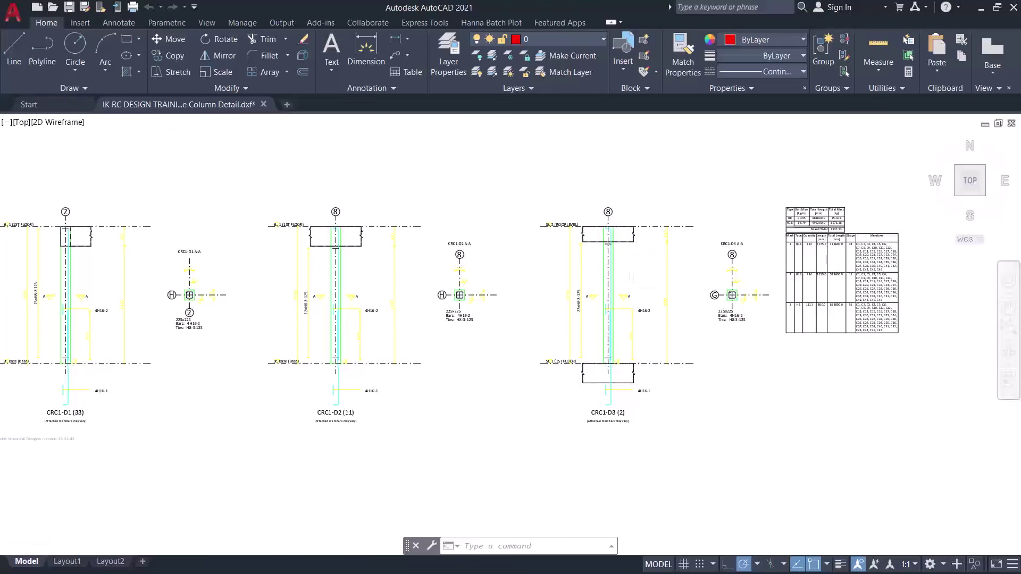
{"action": "scroll", "coordinate": [556, 337], "scroll_direction": "up", "scroll_amount": 4}
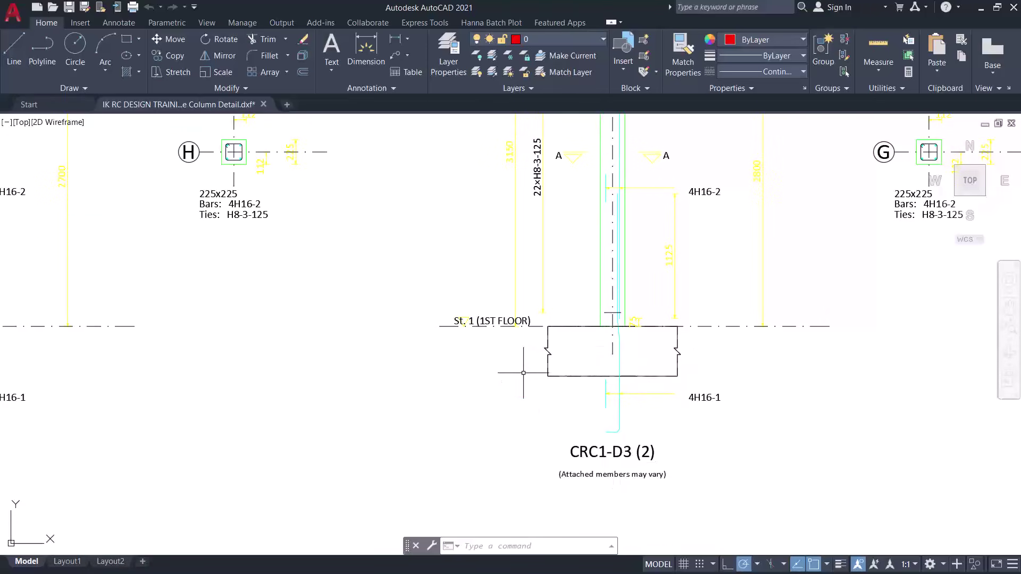
{"action": "scroll", "coordinate": [451, 330], "scroll_direction": "up", "scroll_amount": 5}
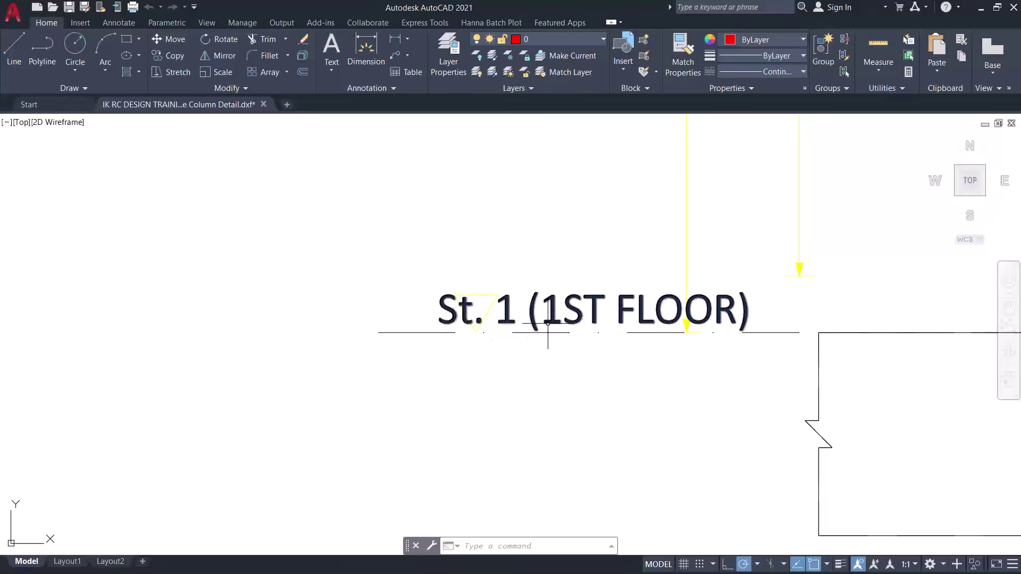
{"action": "scroll", "coordinate": [558, 357], "scroll_direction": "down", "scroll_amount": 4}
{"action": "scroll", "coordinate": [524, 407], "scroll_direction": "down", "scroll_amount": 5}
{"action": "scroll", "coordinate": [580, 175], "scroll_direction": "up", "scroll_amount": 6}
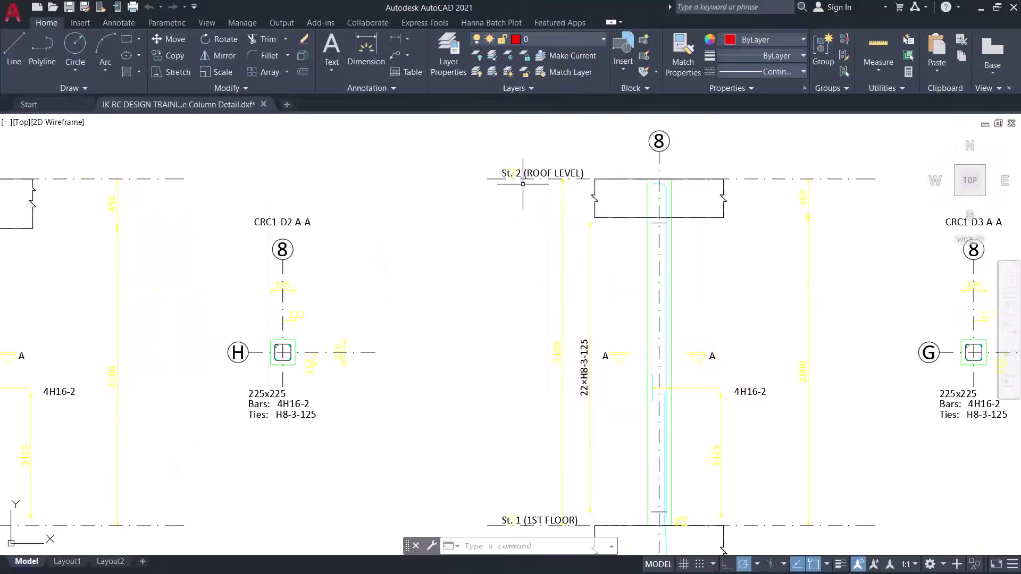
{"action": "scroll", "coordinate": [617, 184], "scroll_direction": "down", "scroll_amount": 6}
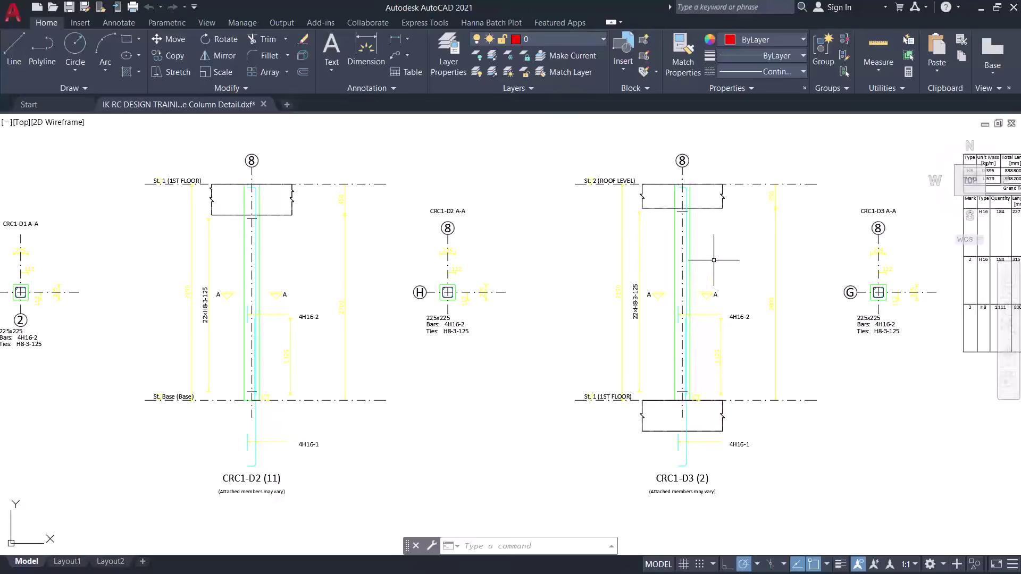
{"action": "scroll", "coordinate": [713, 258], "scroll_direction": "down", "scroll_amount": 5}
{"action": "scroll", "coordinate": [676, 246], "scroll_direction": "up", "scroll_amount": 3}
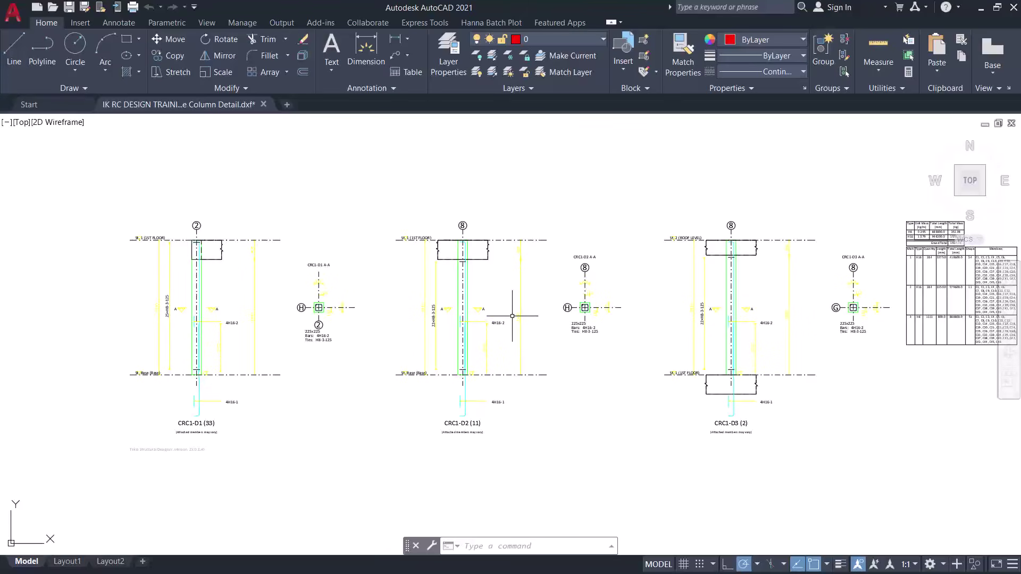
{"action": "scroll", "coordinate": [512, 316], "scroll_direction": "down", "scroll_amount": 2}
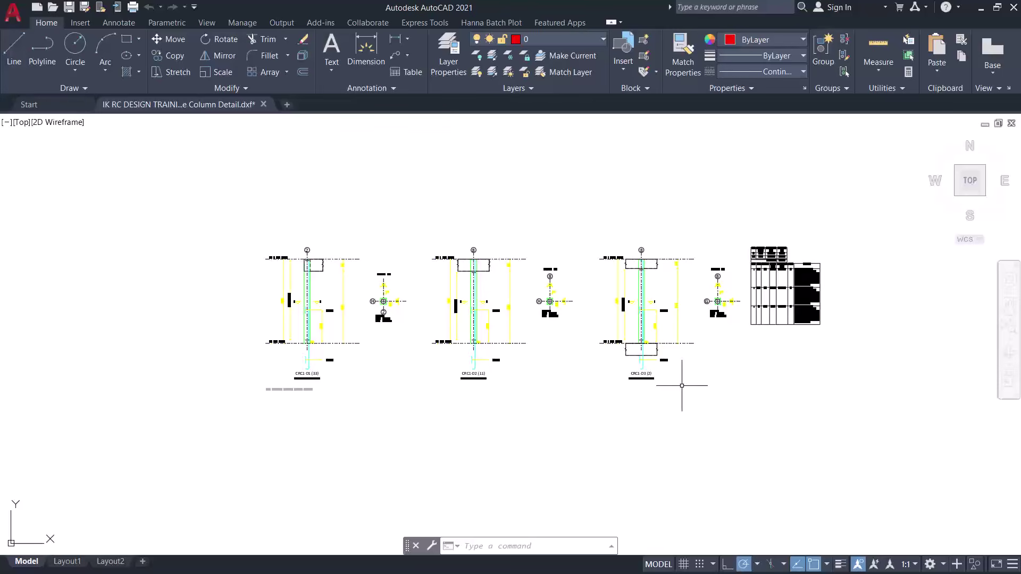
{"action": "scroll", "coordinate": [573, 337], "scroll_direction": "up", "scroll_amount": 2}
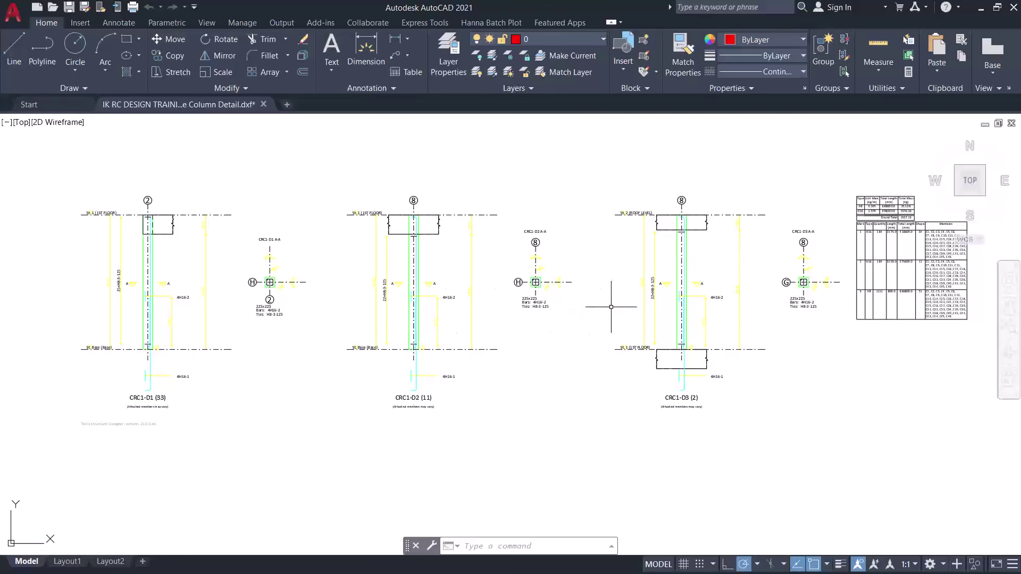
{"action": "scroll", "coordinate": [48, 271], "scroll_direction": "up", "scroll_amount": 4}
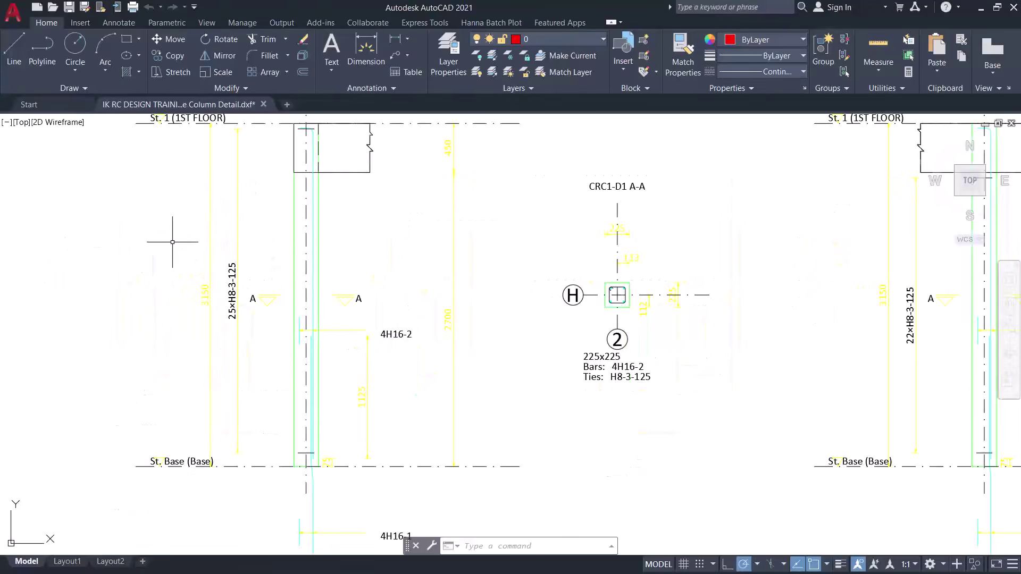
{"action": "scroll", "coordinate": [449, 348], "scroll_direction": "down", "scroll_amount": 2}
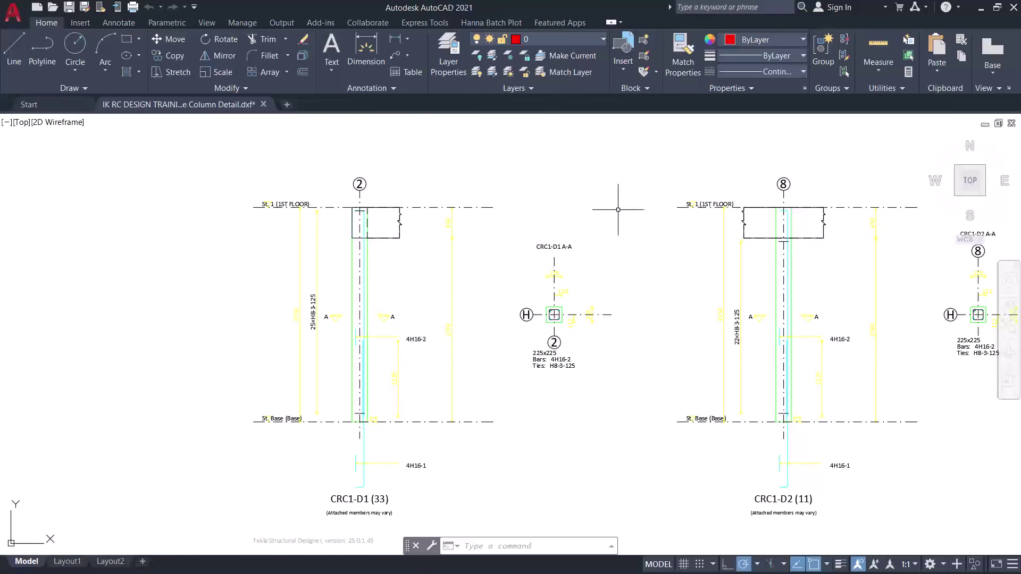
Switch back to Tekla Structural Designer, close Drawing Management and select ground-storey column C17 in the 3D structure.
{"action": "left_click", "coordinate": [628, 187]}
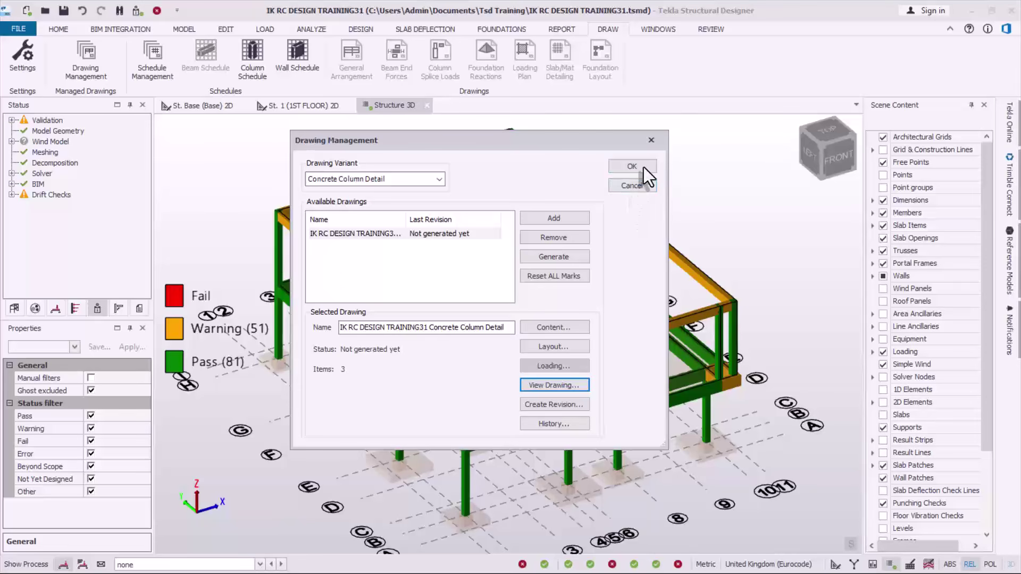
{"action": "left_click", "coordinate": [653, 138]}
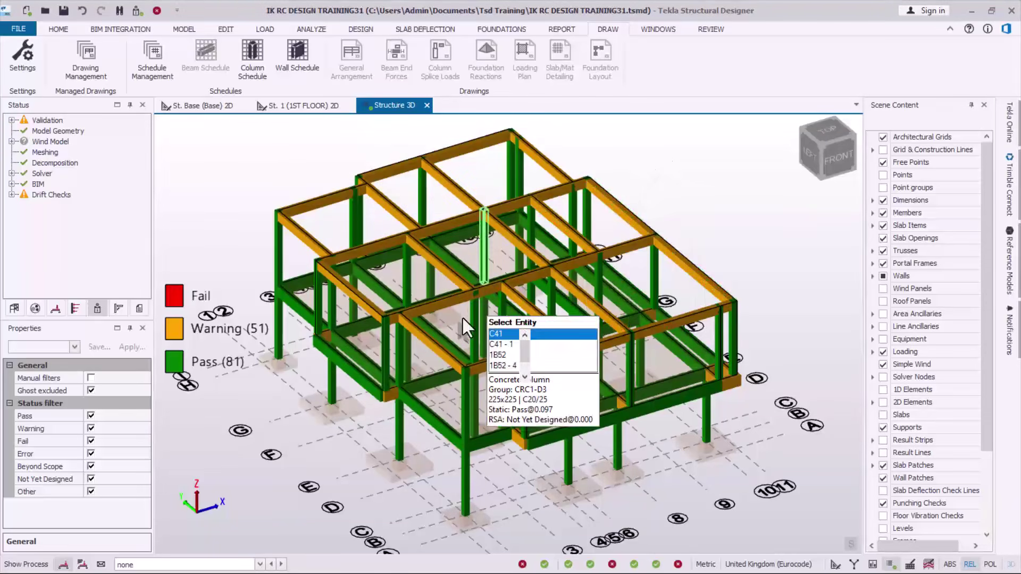
{"action": "scroll", "coordinate": [431, 462], "scroll_direction": "up", "scroll_amount": 1}
{"action": "scroll", "coordinate": [476, 346], "scroll_direction": "down", "scroll_amount": 1}
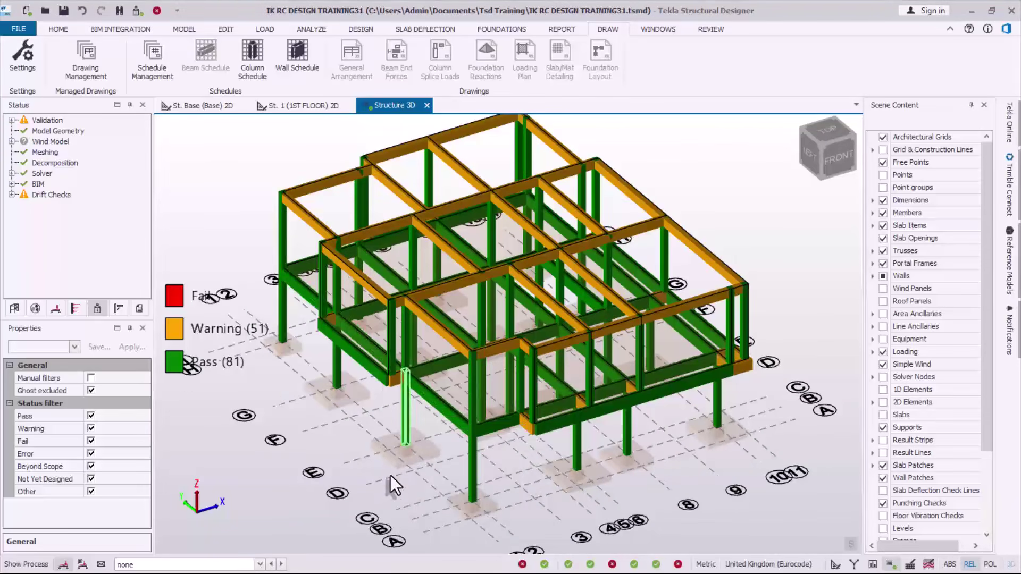
{"action": "scroll", "coordinate": [402, 449], "scroll_direction": "up", "scroll_amount": 4}
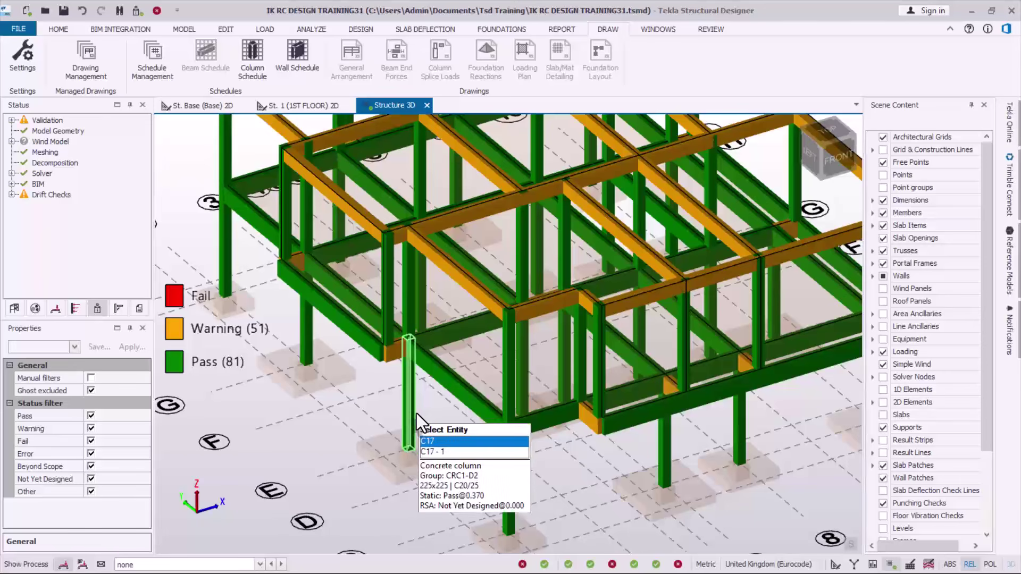
{"action": "left_click", "coordinate": [413, 410]}
{"action": "scroll", "coordinate": [413, 410], "scroll_direction": "up", "scroll_amount": 1}
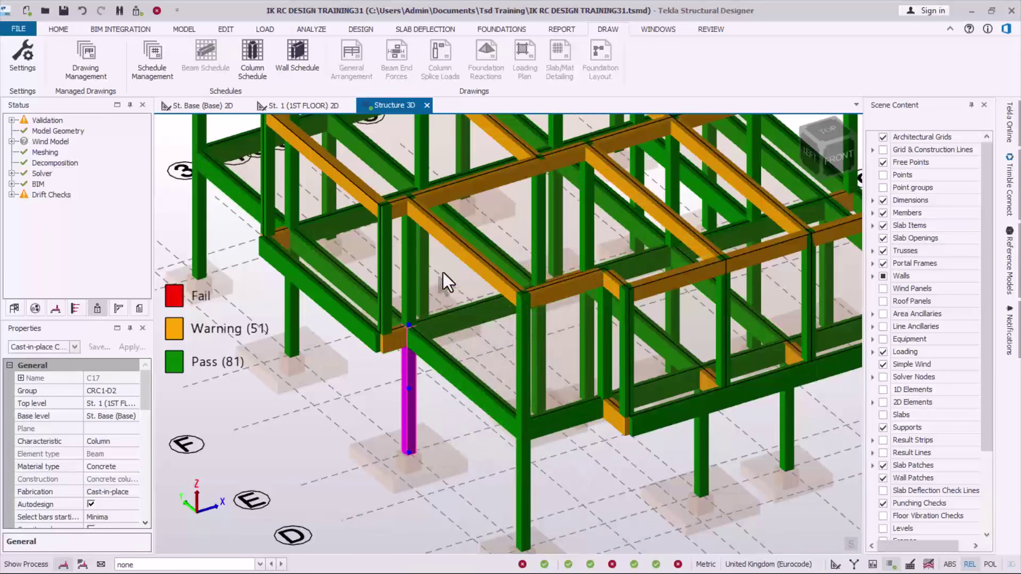
Switch to AutoCAD and compare the CRC1-D1, CRC1-D2 and CRC1-D3 column details, then return to Tekla Structural Designer.
{"action": "scroll", "coordinate": [394, 458], "scroll_direction": "up", "scroll_amount": 2}
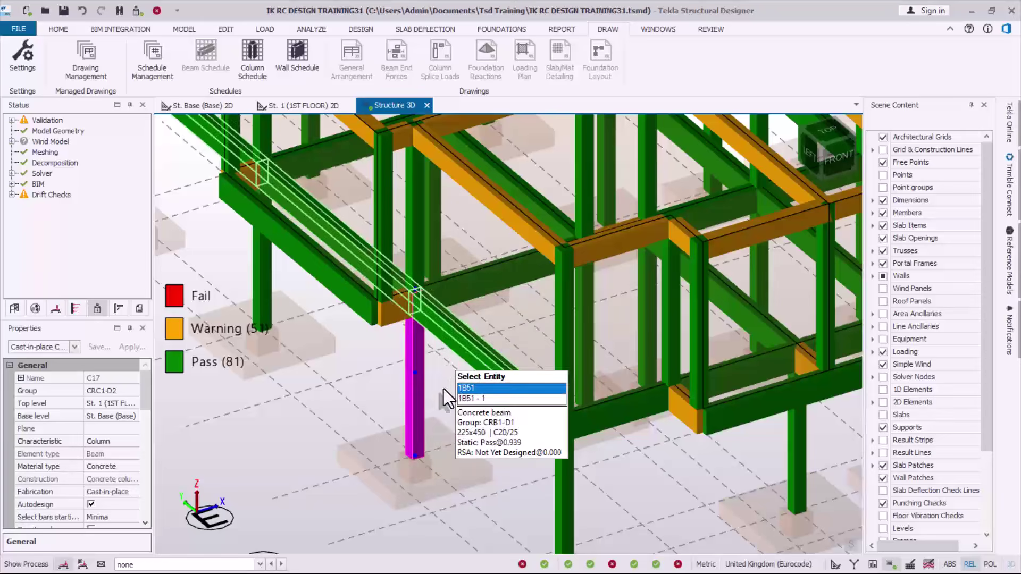
{"action": "scroll", "coordinate": [447, 432], "scroll_direction": "down", "scroll_amount": 1}
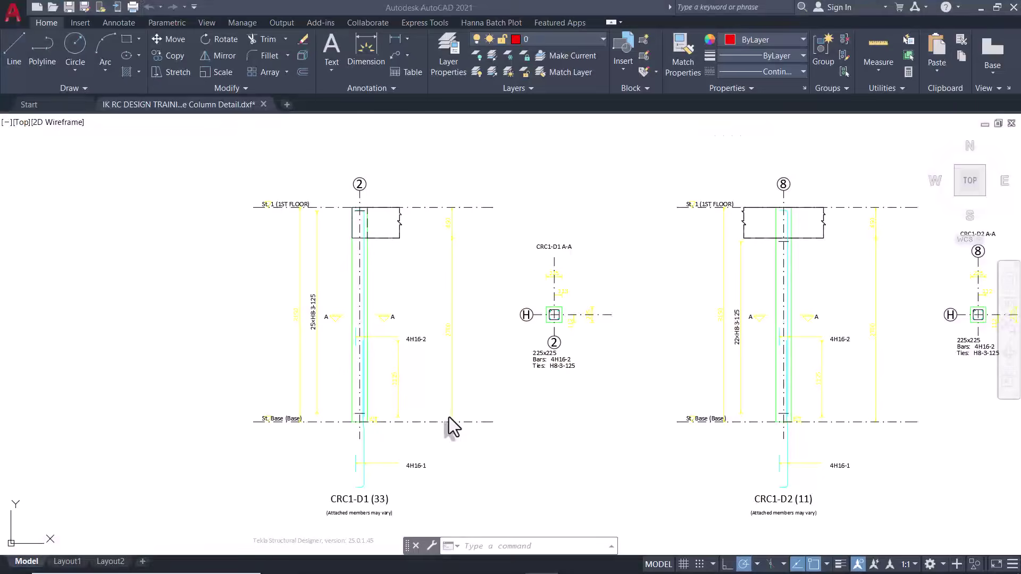
{"action": "scroll", "coordinate": [372, 349], "scroll_direction": "up", "scroll_amount": 3}
{"action": "scroll", "coordinate": [424, 218], "scroll_direction": "down", "scroll_amount": 4}
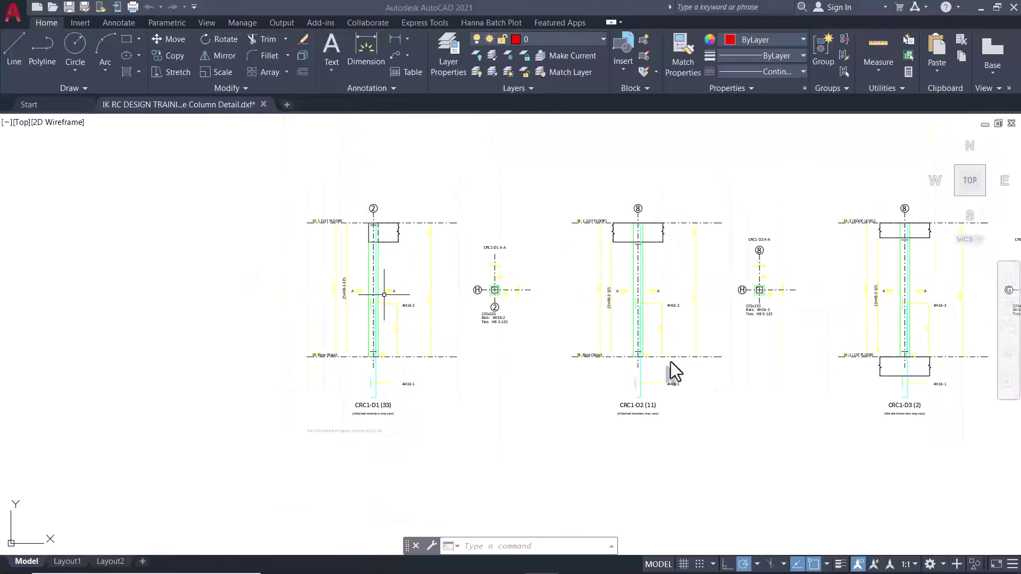
{"action": "scroll", "coordinate": [780, 291], "scroll_direction": "up", "scroll_amount": 3}
{"action": "scroll", "coordinate": [579, 303], "scroll_direction": "down", "scroll_amount": 3}
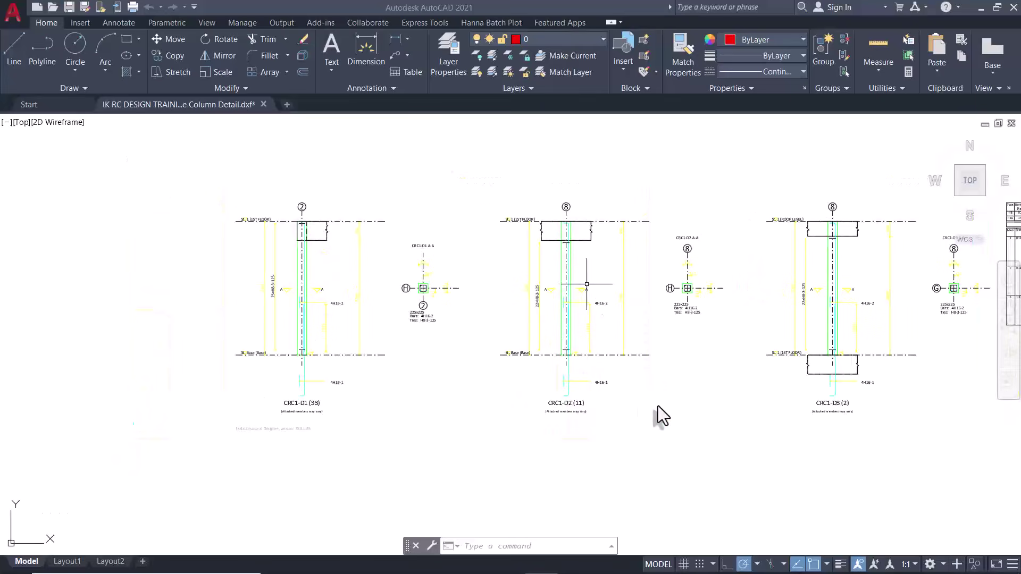
{"action": "left_click", "coordinate": [658, 408]}
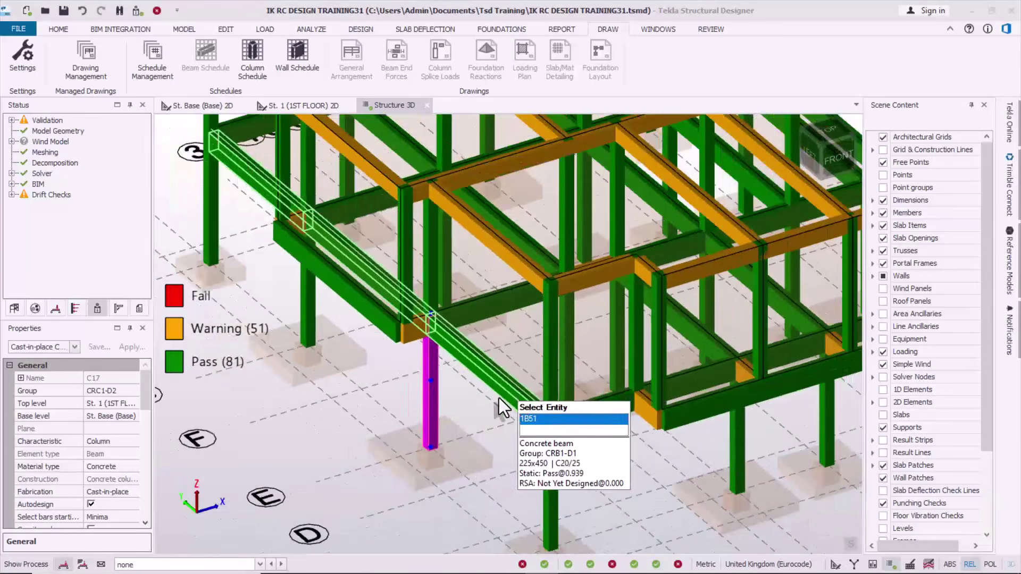
Select ground-storey columns C16, C12 and C13 in the 3D structure one after another to check their detail groups.
{"action": "mouse_move", "coordinate": [426, 353]}
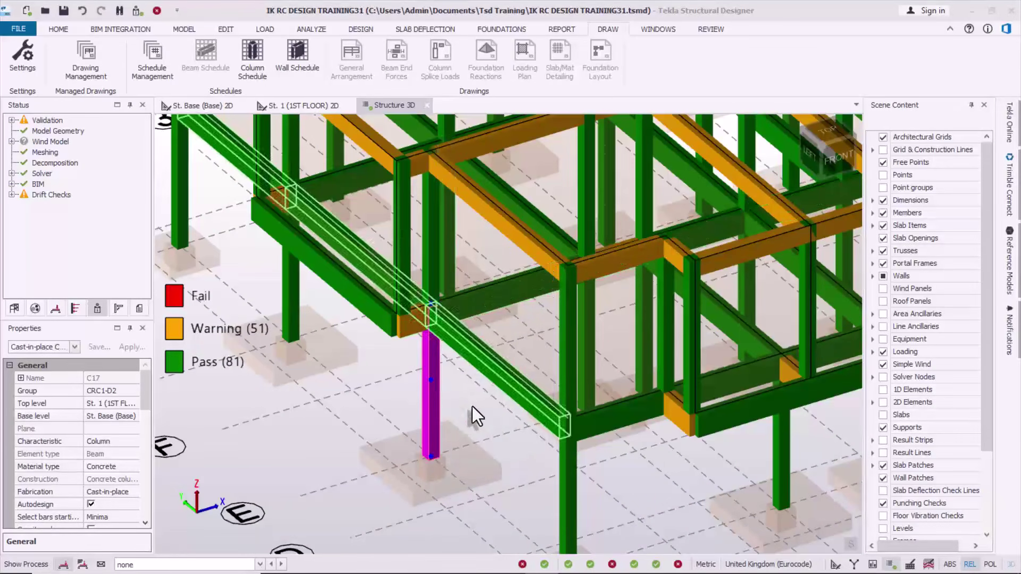
{"action": "mouse_move", "coordinate": [424, 455]}
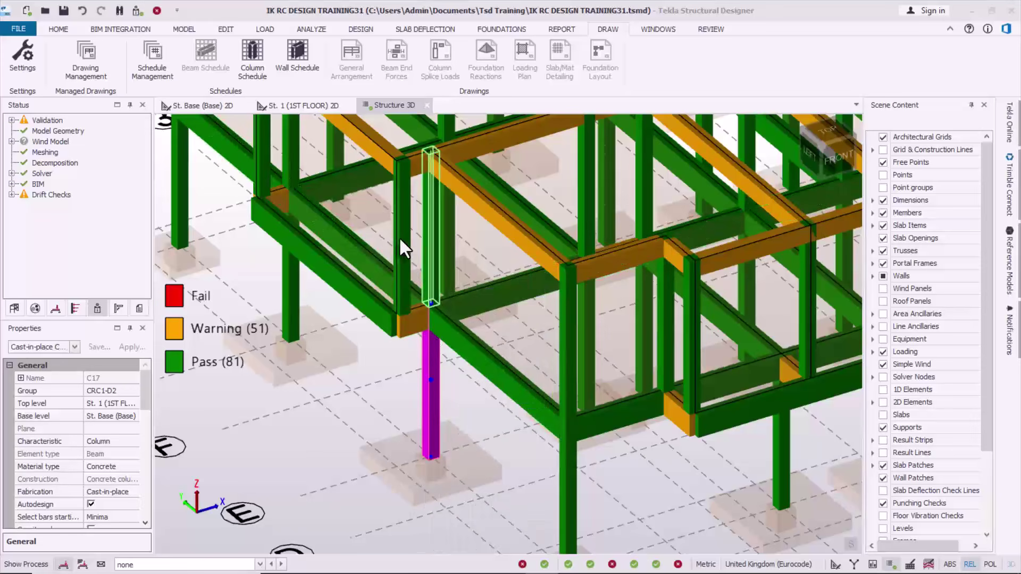
{"action": "scroll", "coordinate": [490, 399], "scroll_direction": "down", "scroll_amount": 1}
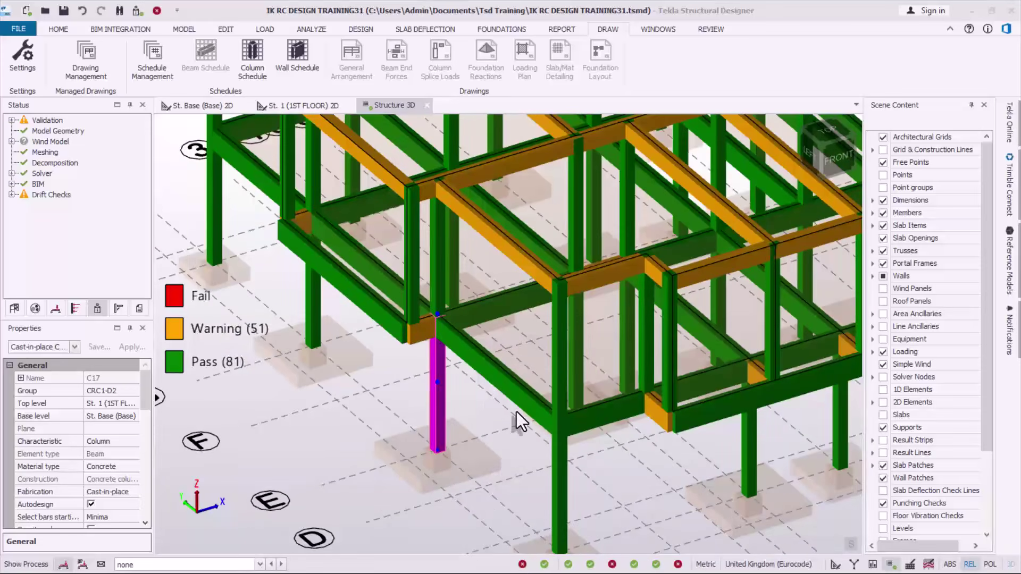
{"action": "middle_click_drag", "start_coordinate": [516, 412], "coordinate": [556, 421]}
{"action": "scroll", "coordinate": [448, 423], "scroll_direction": "down", "scroll_amount": 1}
{"action": "right_click_drag", "start_coordinate": [449, 423], "coordinate": [554, 435]}
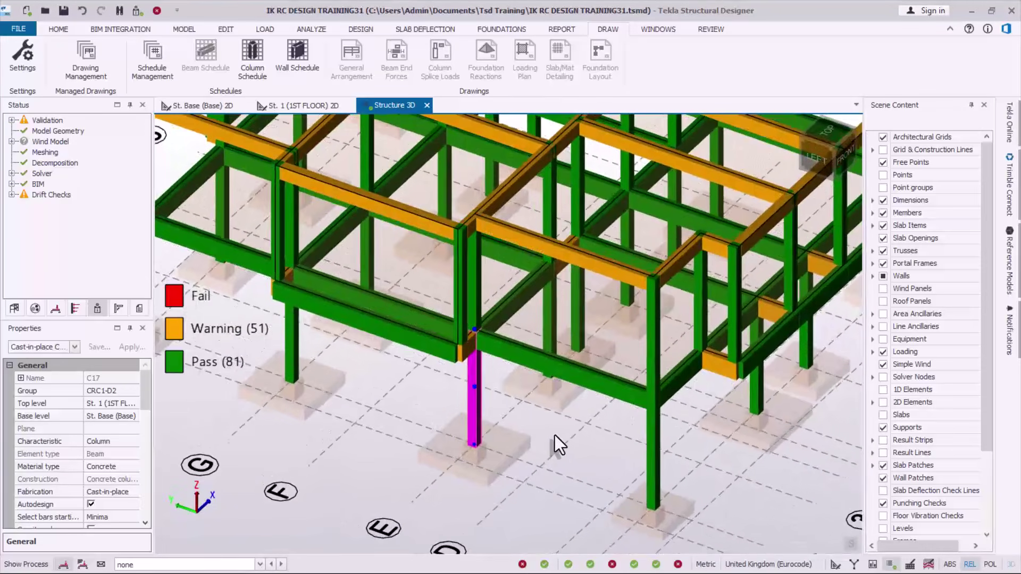
{"action": "left_click", "coordinate": [556, 322]}
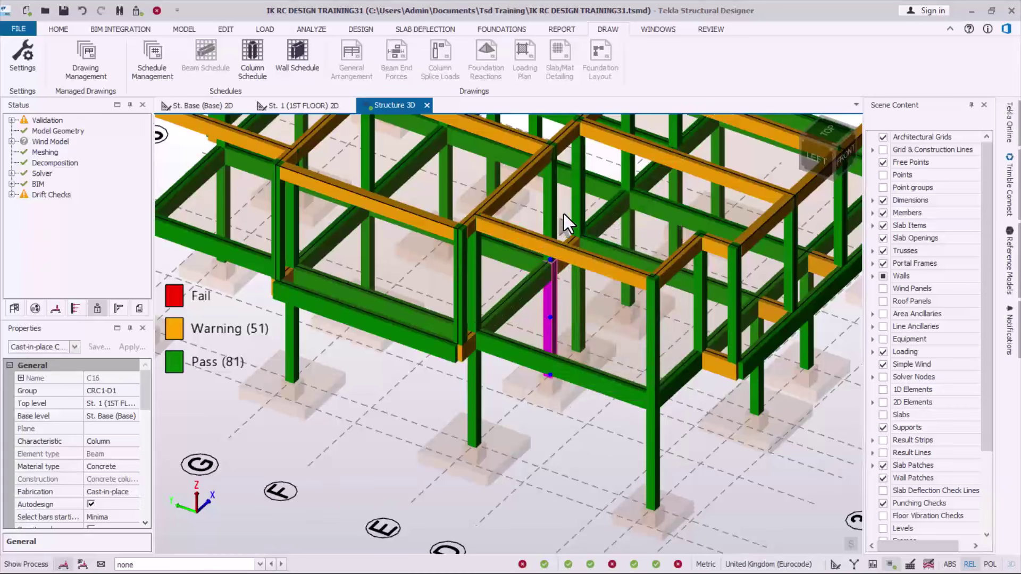
{"action": "left_click", "coordinate": [580, 311]}
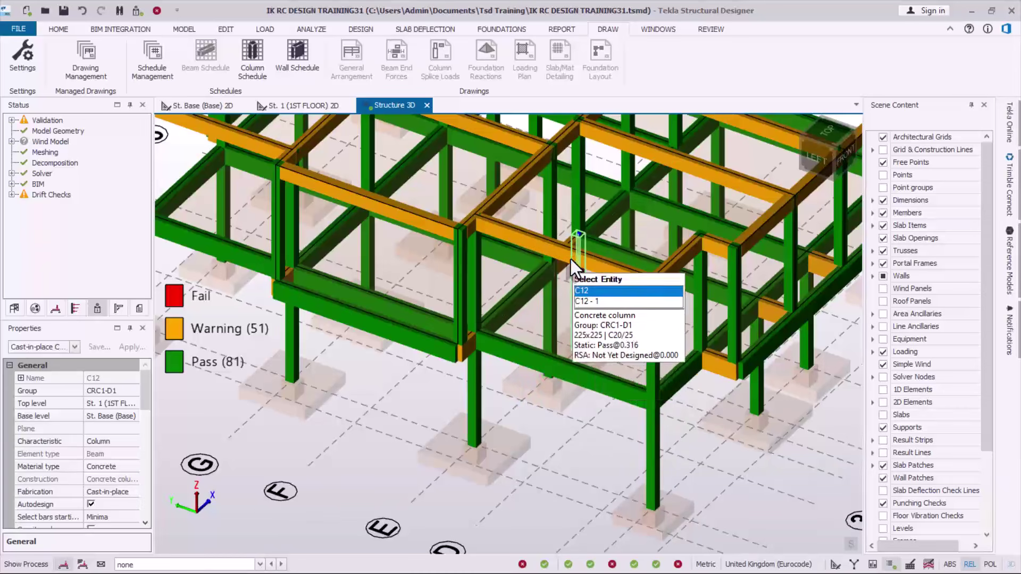
{"action": "left_click", "coordinate": [630, 224]}
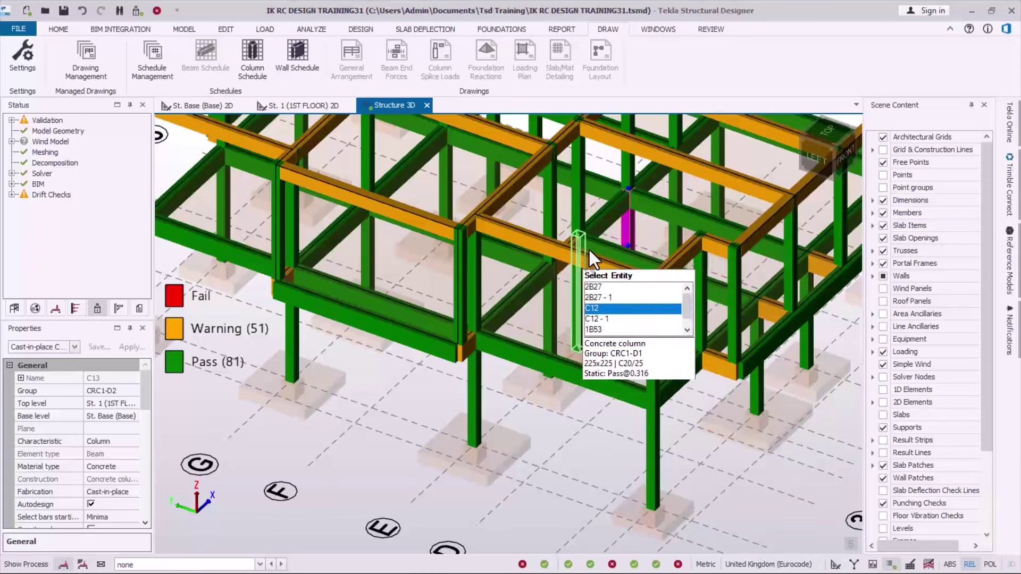
{"action": "mouse_move", "coordinate": [573, 283]}
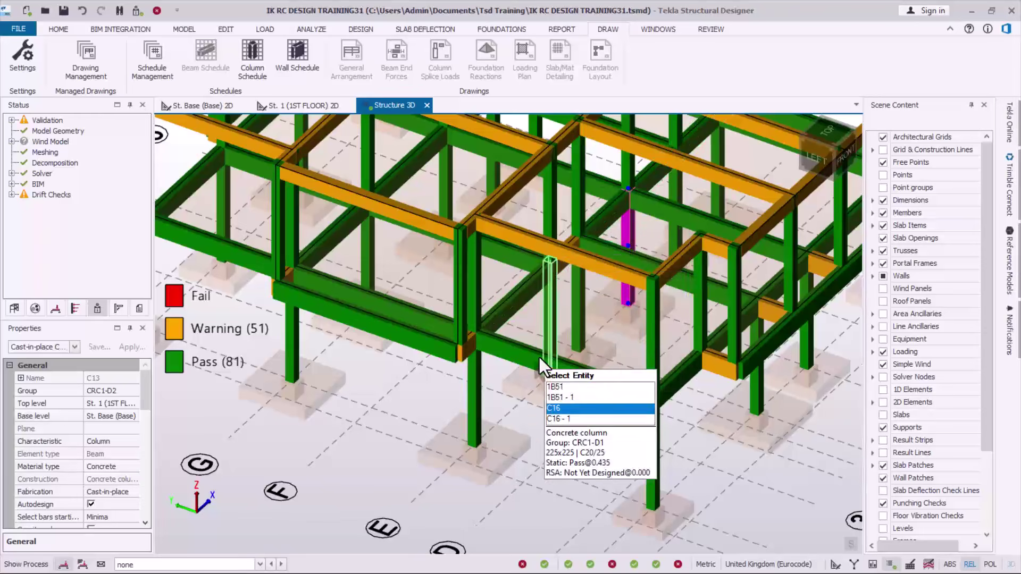
Examine the column storeys in the 3D structure, then check the separate CRC1-D1 and CRC1-D2 details in AutoCAD against them.
{"action": "scroll", "coordinate": [466, 367], "scroll_direction": "down", "scroll_amount": 2}
{"action": "scroll", "coordinate": [495, 369], "scroll_direction": "up", "scroll_amount": 2}
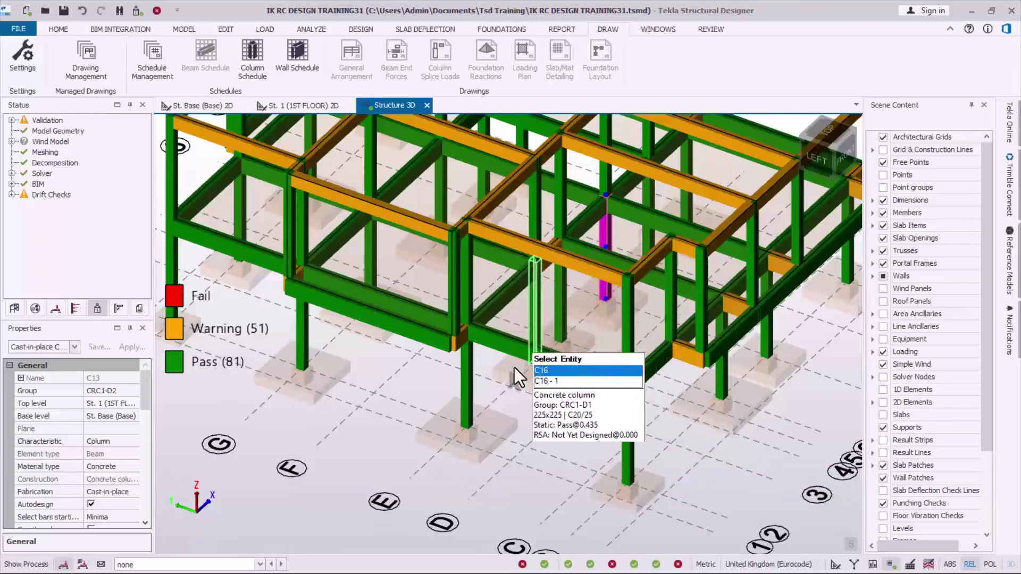
{"action": "scroll", "coordinate": [427, 267], "scroll_direction": "down", "scroll_amount": 2}
{"action": "scroll", "coordinate": [593, 265], "scroll_direction": "up", "scroll_amount": 2}
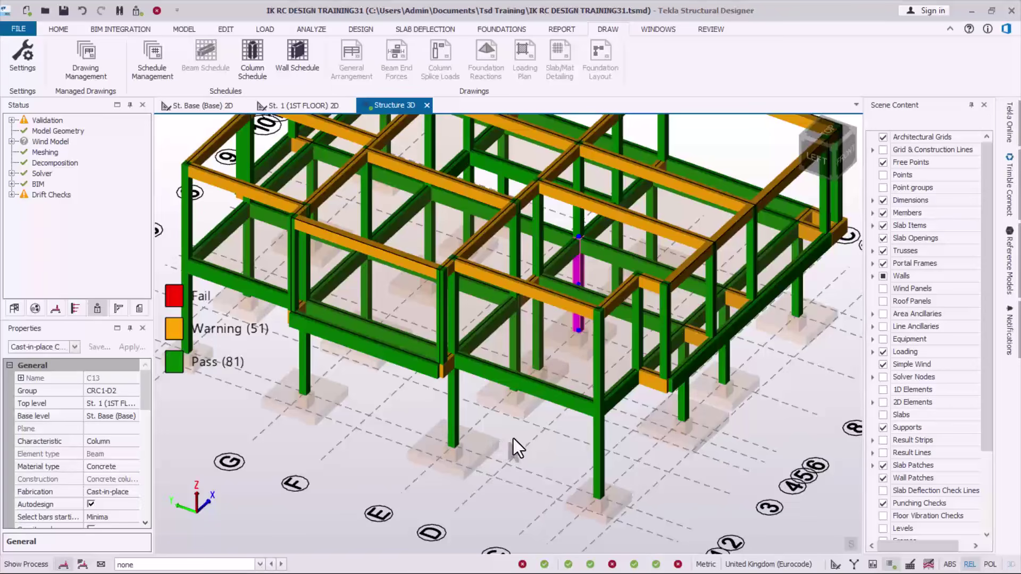
{"action": "scroll", "coordinate": [534, 451], "scroll_direction": "down", "scroll_amount": 1}
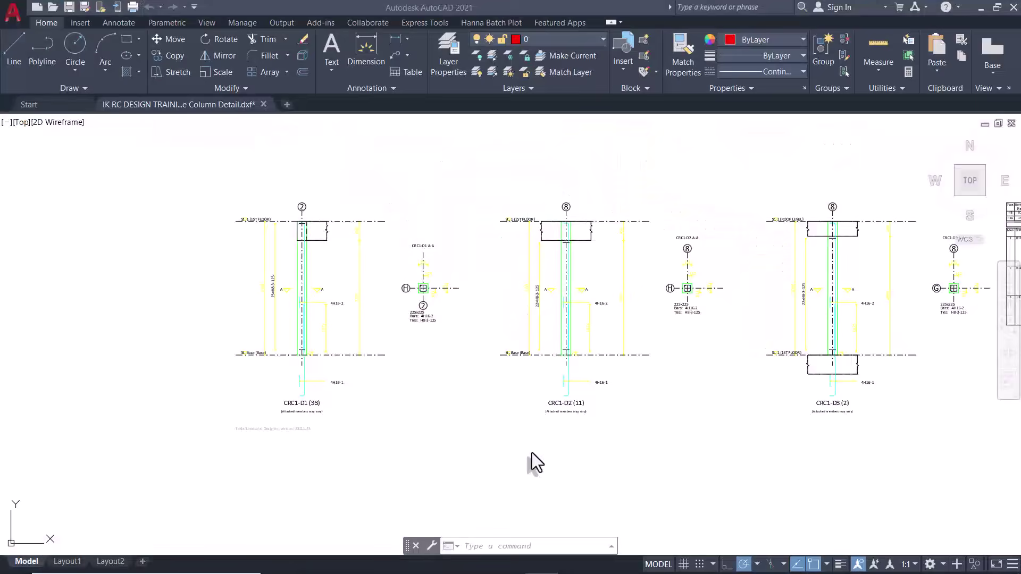
{"action": "scroll", "coordinate": [298, 255], "scroll_direction": "up", "scroll_amount": 3}
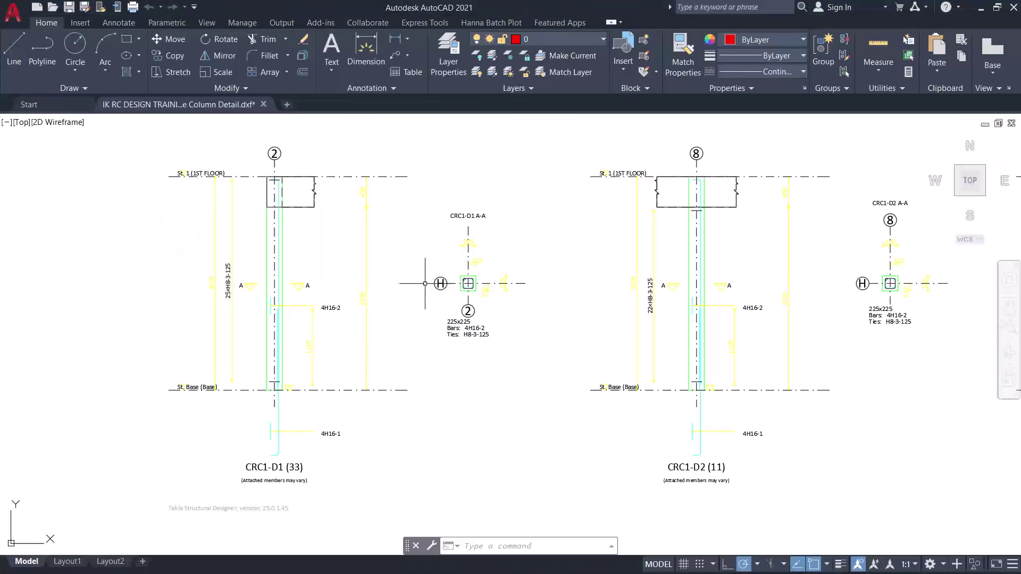
{"action": "left_click", "coordinate": [399, 226]}
{"action": "left_click", "coordinate": [433, 205]}
{"action": "scroll", "coordinate": [406, 247], "scroll_direction": "down", "scroll_amount": 3}
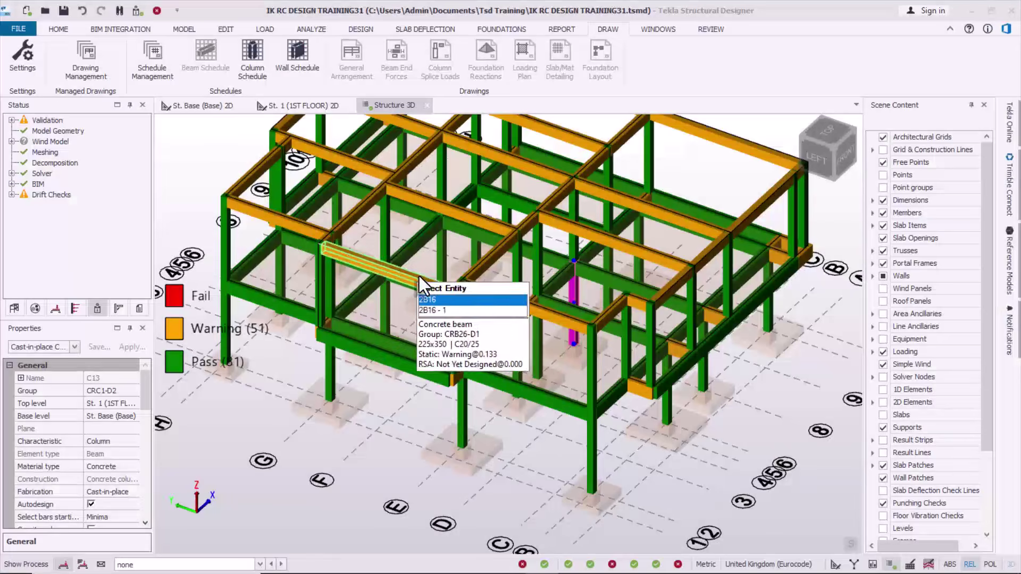
Switch back to Tekla Structural Designer and validate the building model.
{"action": "scroll", "coordinate": [470, 420], "scroll_direction": "up", "scroll_amount": 3}
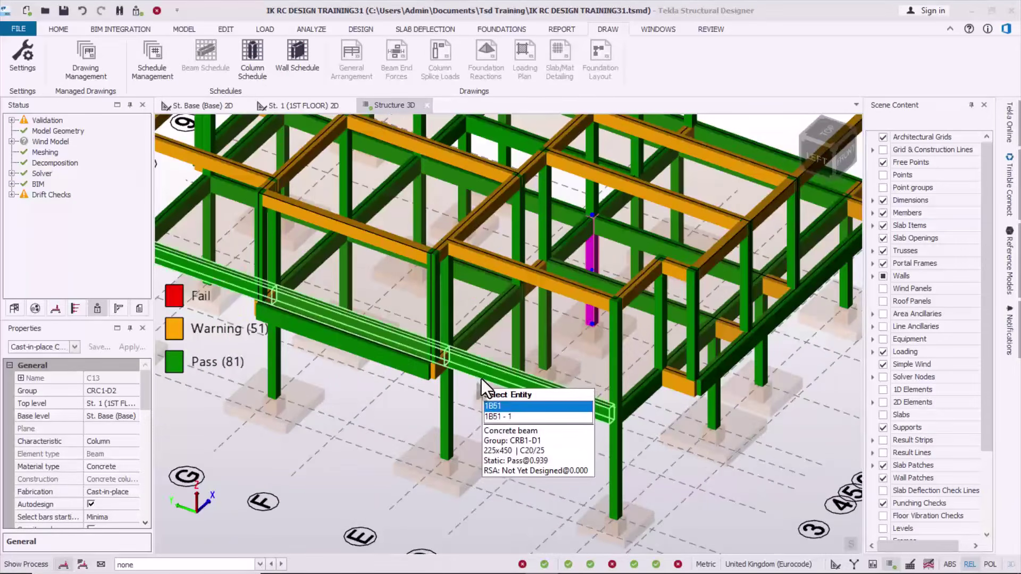
{"action": "scroll", "coordinate": [486, 404], "scroll_direction": "down", "scroll_amount": 1}
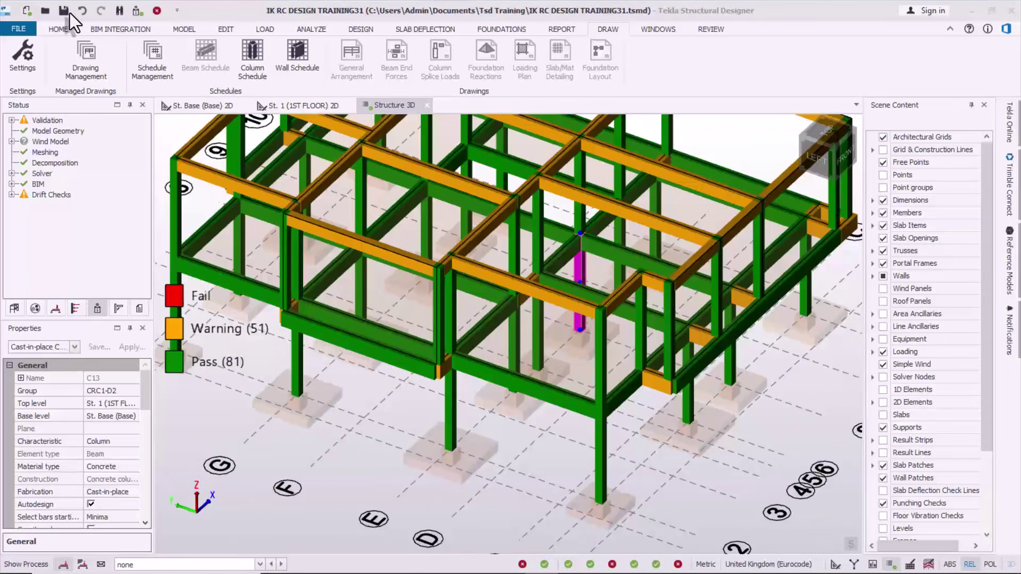
{"action": "left_click", "coordinate": [138, 15]}
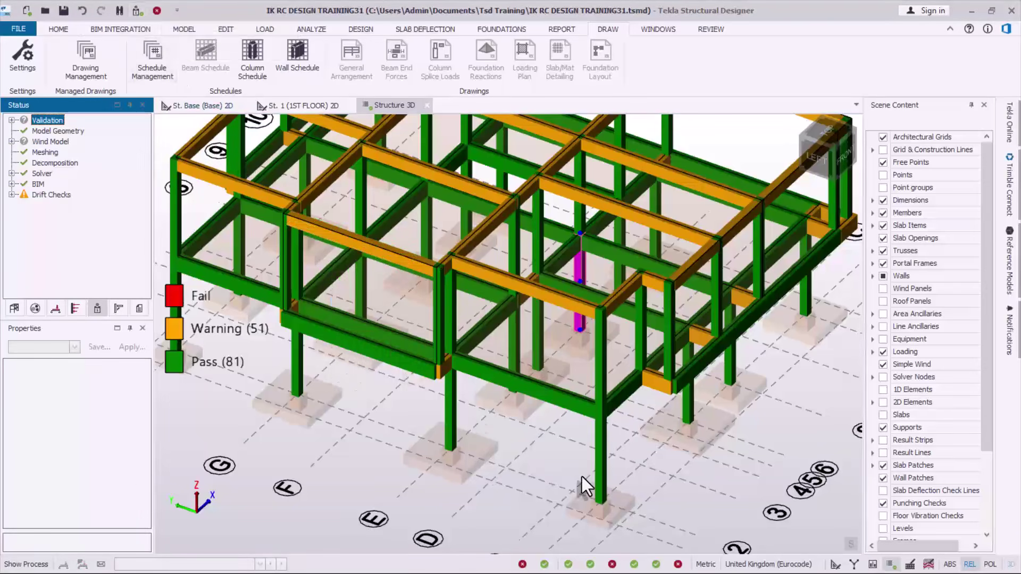
Inspect the ground-storey columns and the first-floor columns above them from several sides of the 3D structure.
{"action": "scroll", "coordinate": [505, 457], "scroll_direction": "down", "scroll_amount": 2}
{"action": "scroll", "coordinate": [501, 468], "scroll_direction": "up", "scroll_amount": 2}
{"action": "scroll", "coordinate": [556, 393], "scroll_direction": "down", "scroll_amount": 1}
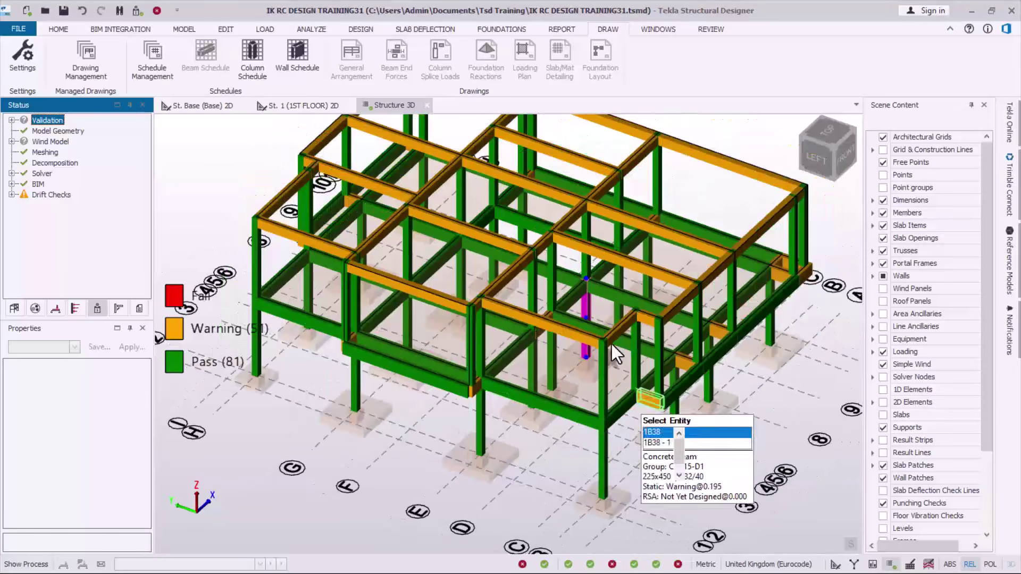
{"action": "left_click", "coordinate": [584, 486]}
{"action": "scroll", "coordinate": [500, 444], "scroll_direction": "up", "scroll_amount": 5}
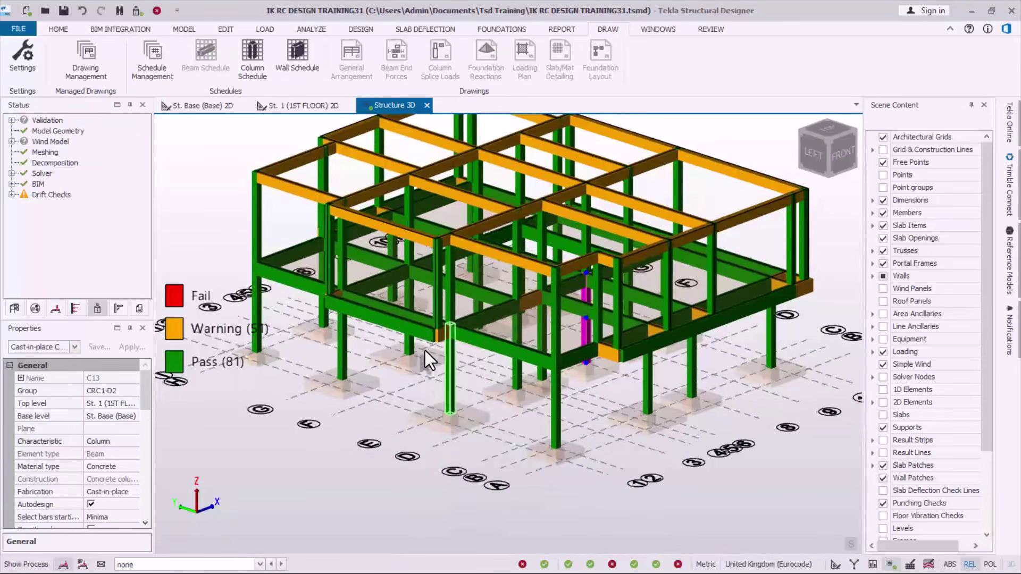
{"action": "mouse_move", "coordinate": [452, 194]}
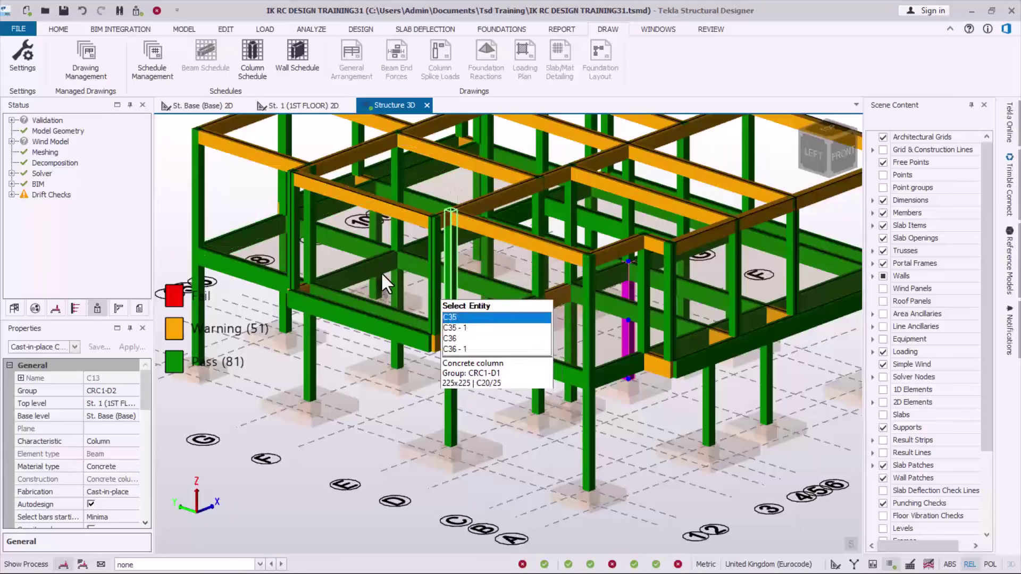
{"action": "middle_click_drag", "start_coordinate": [417, 381], "coordinate": [638, 393]}
{"action": "mouse_move", "coordinate": [601, 403]}
{"action": "middle_click_drag", "start_coordinate": [512, 425], "coordinate": [597, 384]}
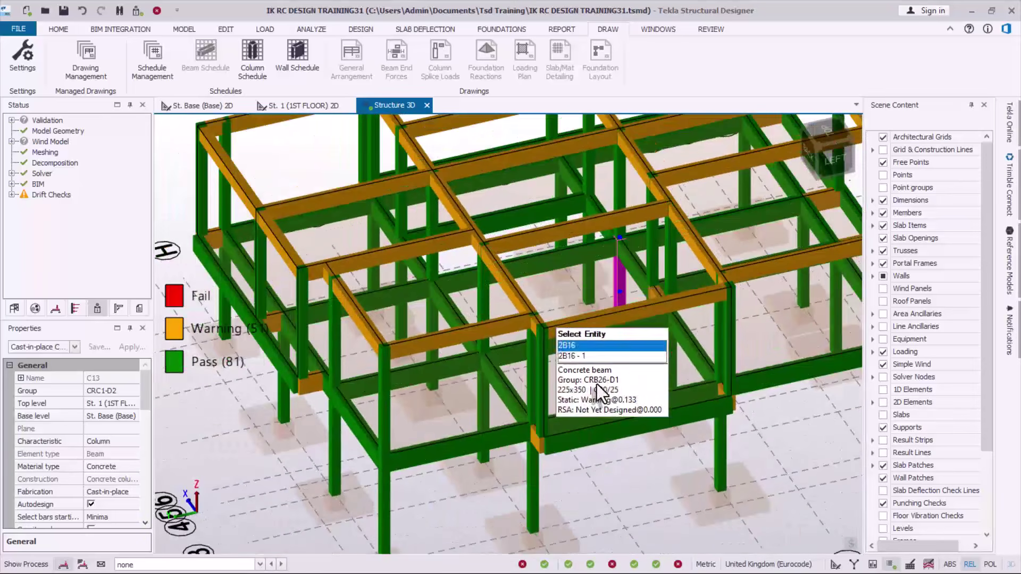
Identify the stacked corner columns C1 and C39 by selecting each in turn, then clear the selection.
{"action": "left_click", "coordinate": [214, 30]}
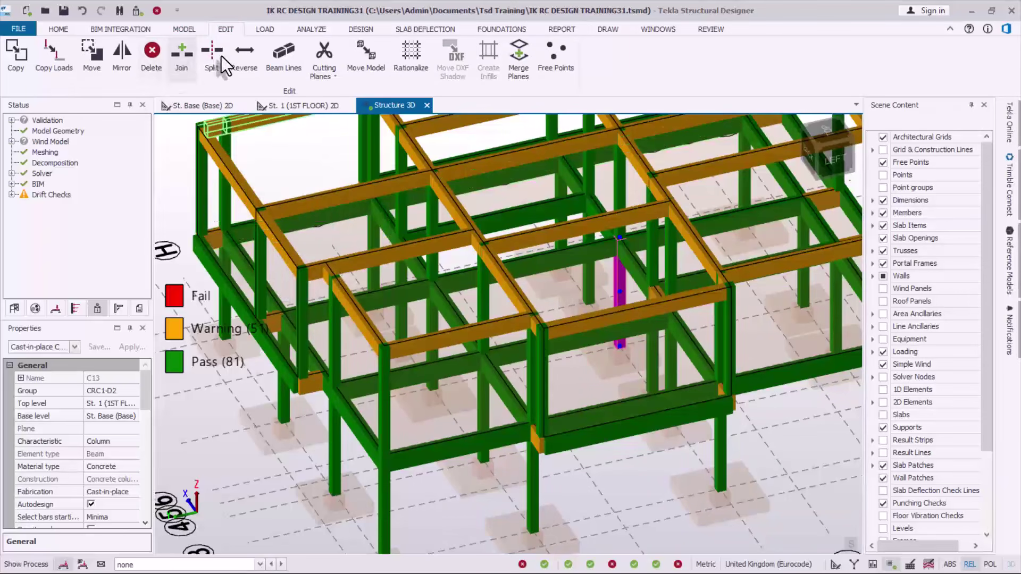
{"action": "left_click", "coordinate": [182, 66]}
{"action": "middle_click_drag", "start_coordinate": [429, 308], "coordinate": [508, 353]}
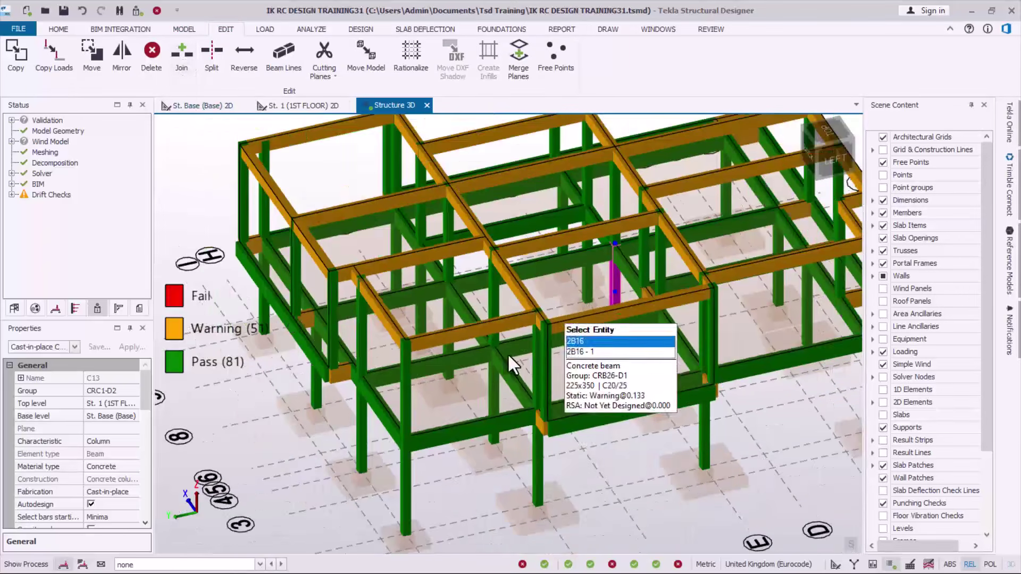
{"action": "left_click", "coordinate": [412, 496]}
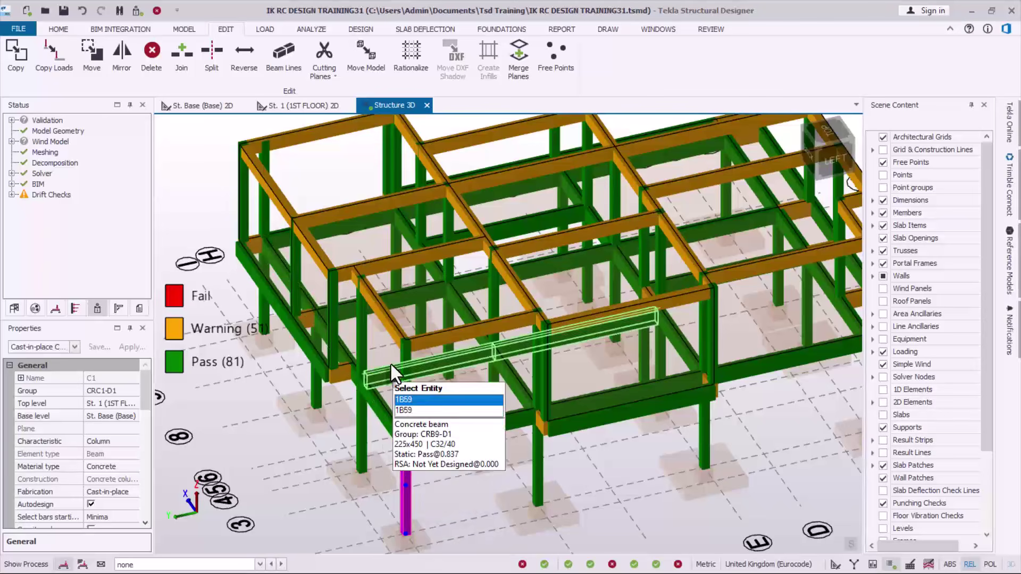
{"action": "left_click", "coordinate": [404, 409]}
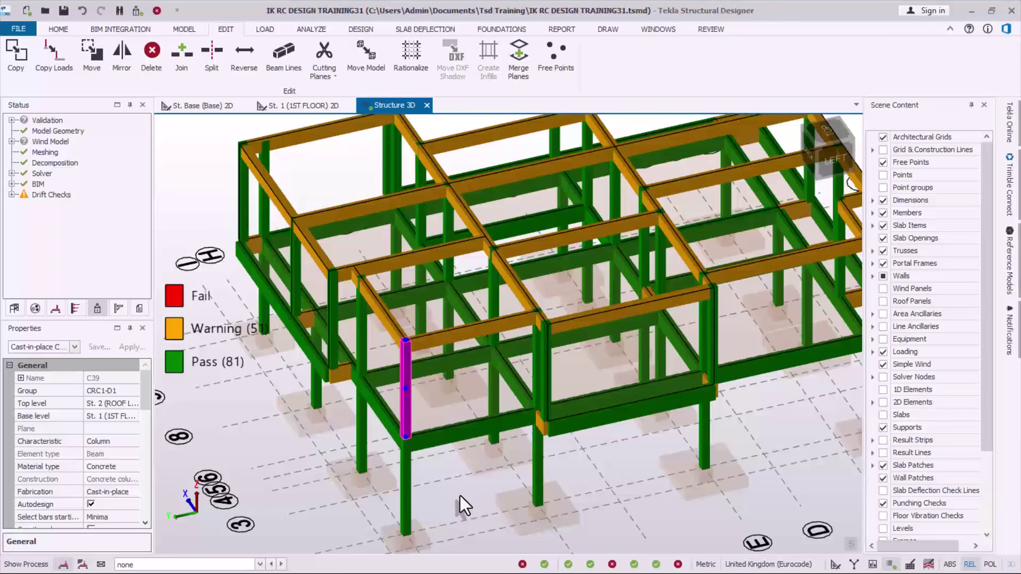
{"action": "left_click", "coordinate": [461, 496]}
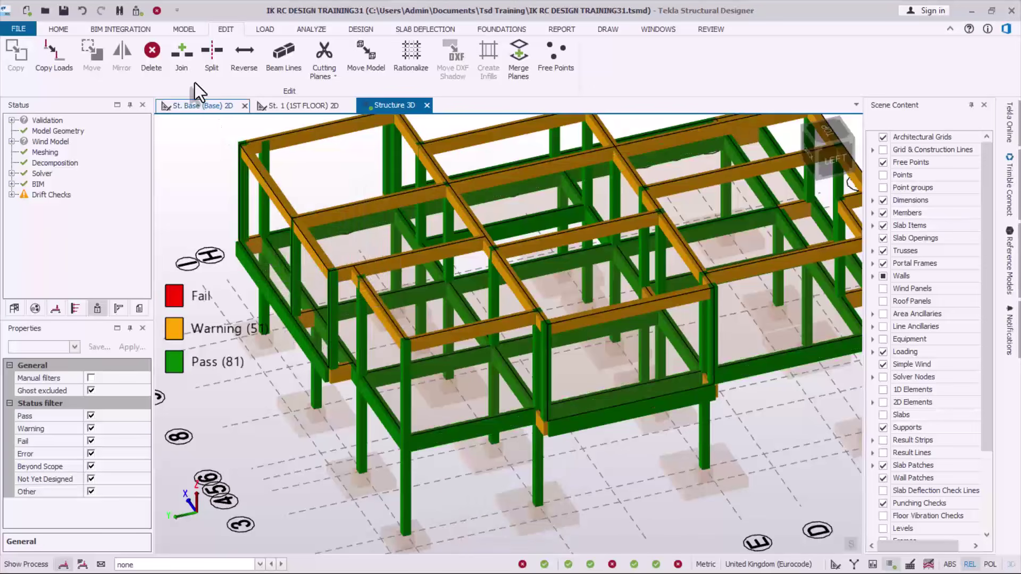
Join corner columns C1 and C39 into one continuous column from base to roof level, and select the joined column.
{"action": "left_click", "coordinate": [187, 58]}
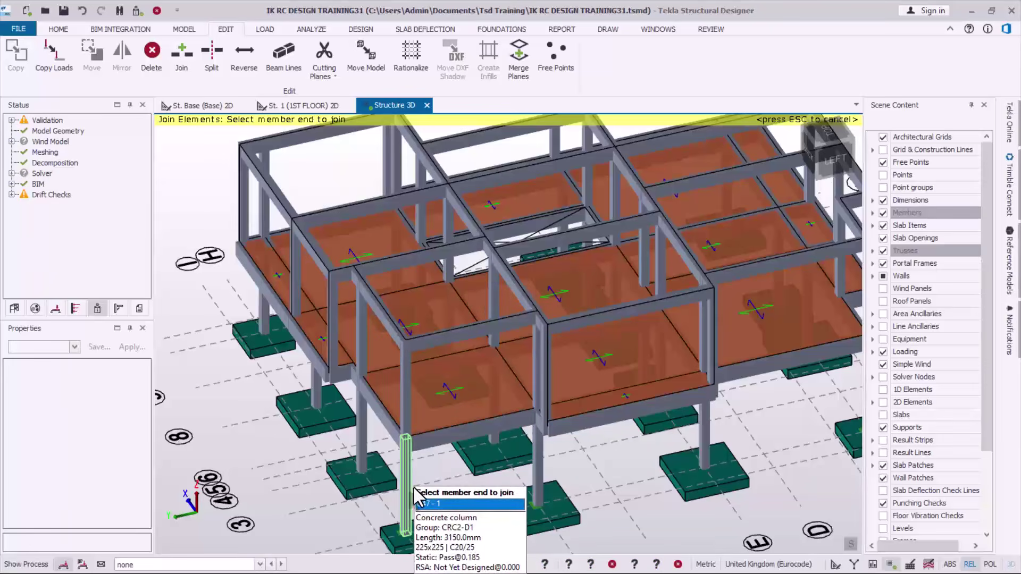
{"action": "key", "text": "Escape"}
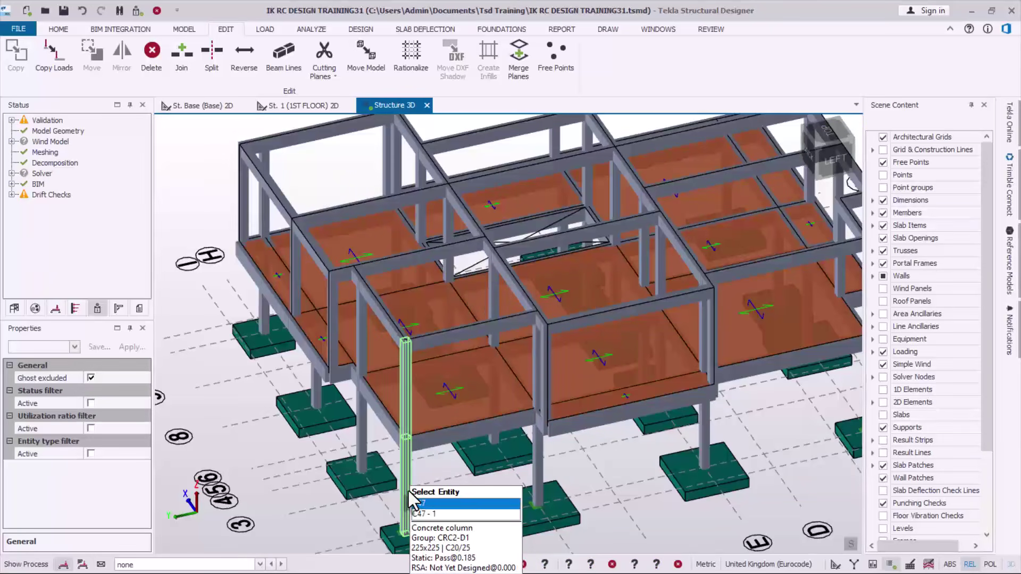
{"action": "left_click", "coordinate": [408, 491]}
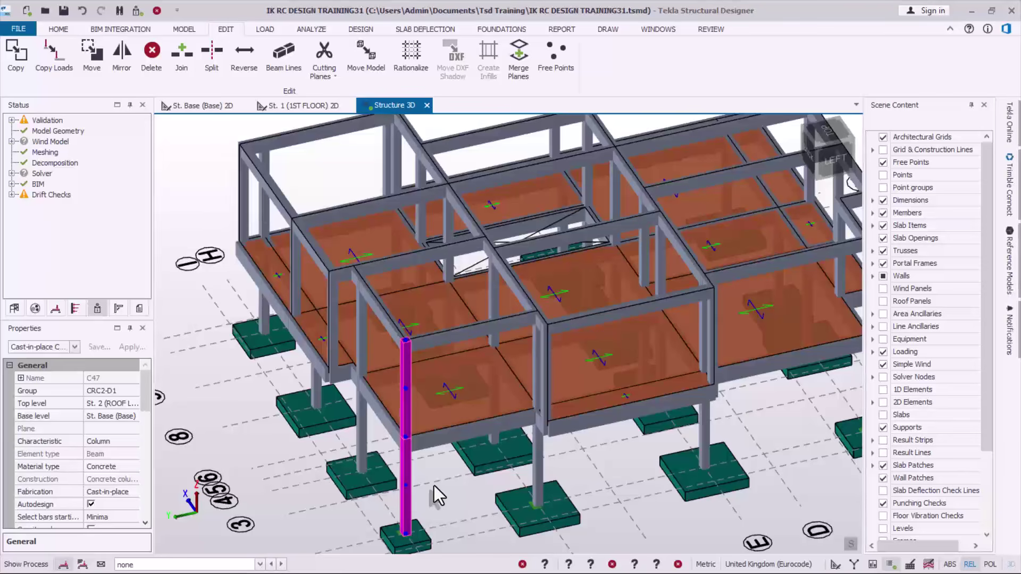
{"action": "scroll", "coordinate": [442, 481], "scroll_direction": "down", "scroll_amount": 2}
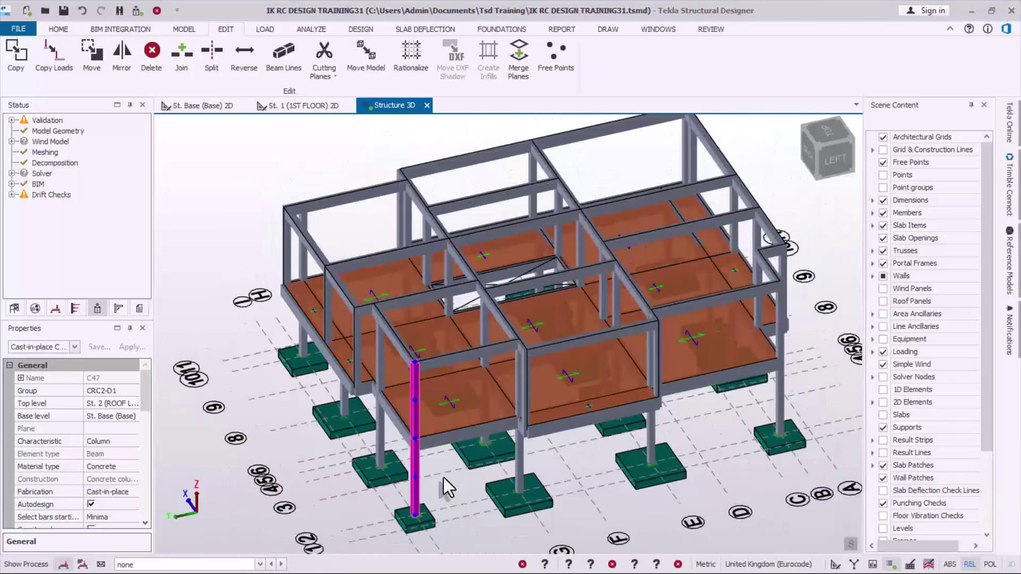
{"action": "scroll", "coordinate": [444, 484], "scroll_direction": "up", "scroll_amount": 2}
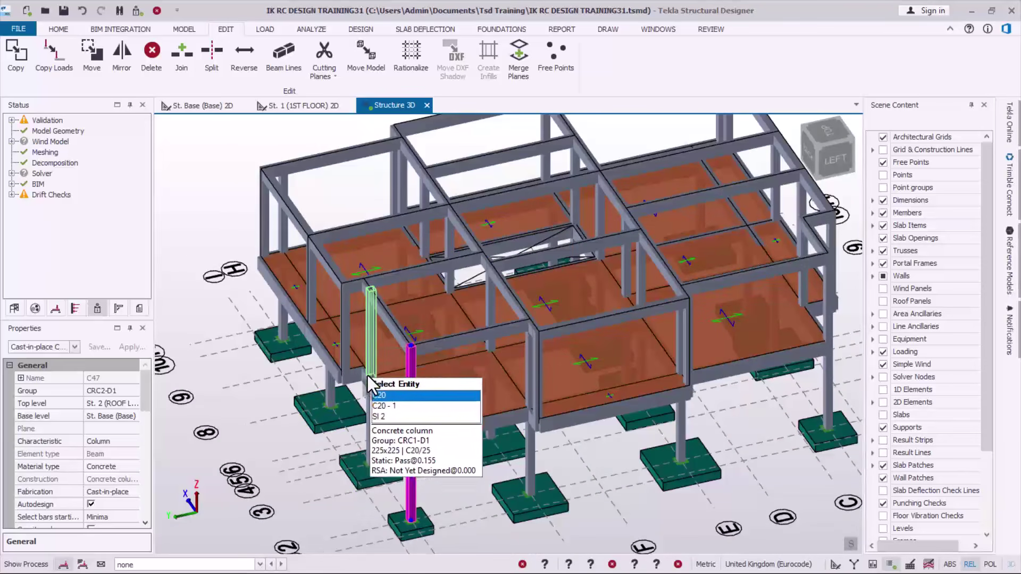
Join column C20, beside the joined corner column, with the column stacked beneath it into one continuous member.
{"action": "key", "text": "Escape"}
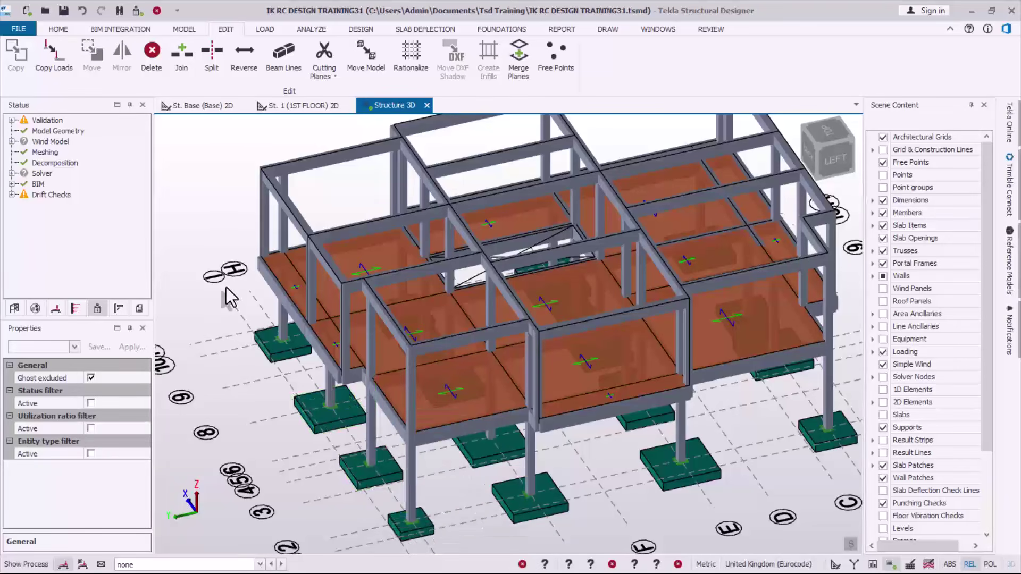
{"action": "left_click", "coordinate": [181, 59]}
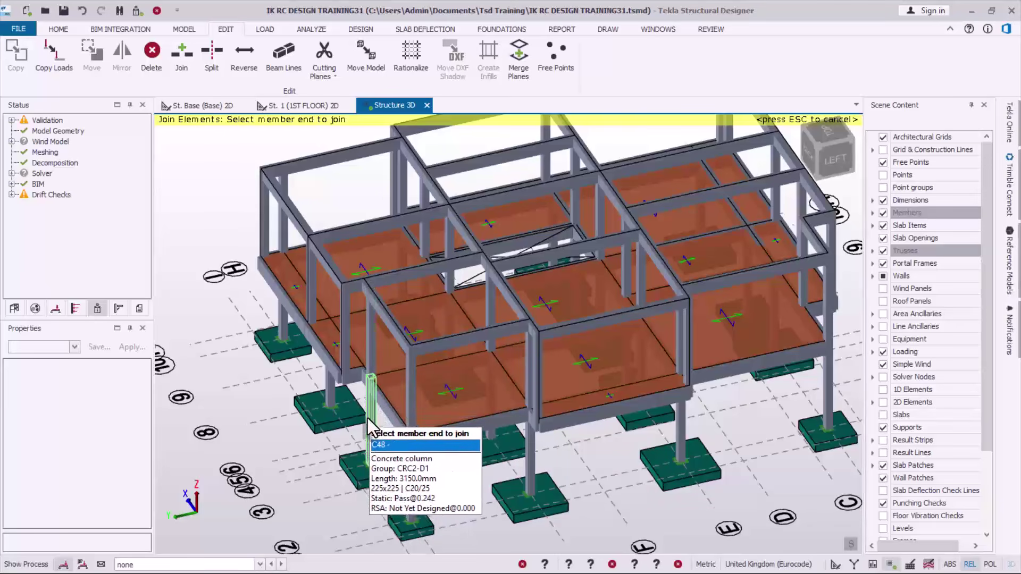
{"action": "key", "text": "Escape"}
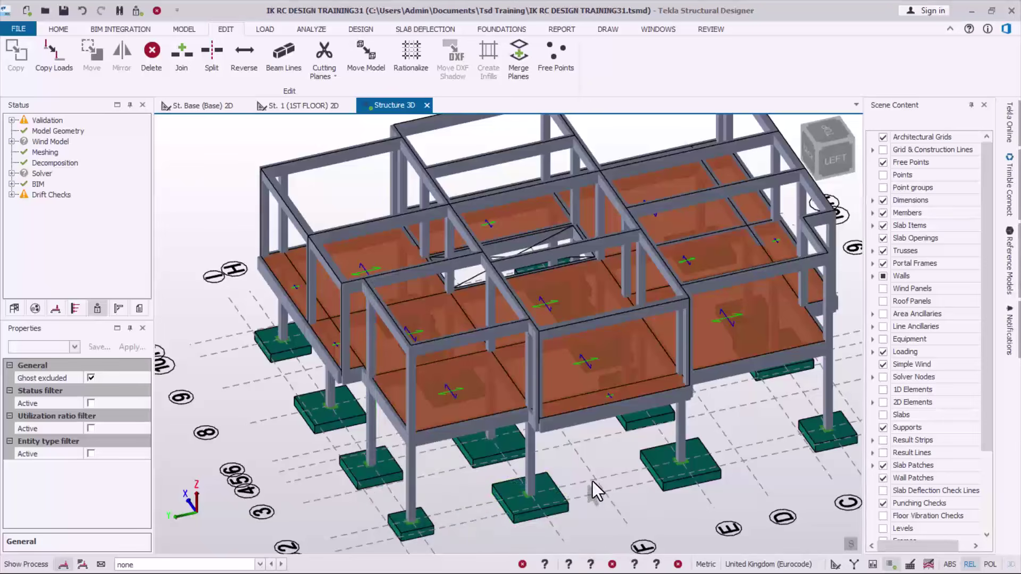
Join further stacked columns on the side adjoining the joined corner, including C40, into continuous full-height columns.
{"action": "right_click_drag", "start_coordinate": [592, 481], "coordinate": [417, 440]}
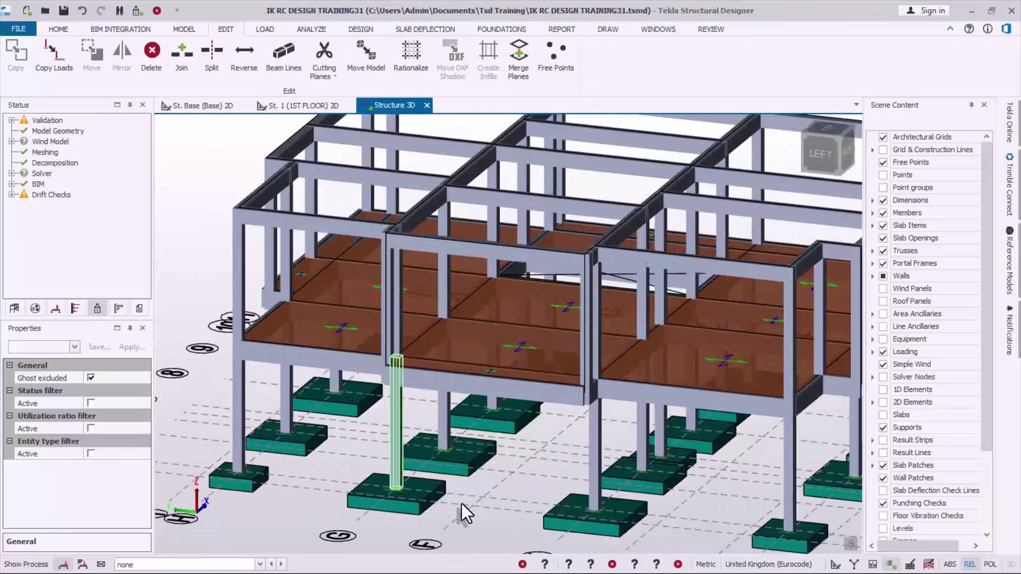
{"action": "scroll", "coordinate": [525, 499], "scroll_direction": "up", "scroll_amount": 3}
{"action": "right_click_drag", "start_coordinate": [525, 499], "coordinate": [554, 400]}
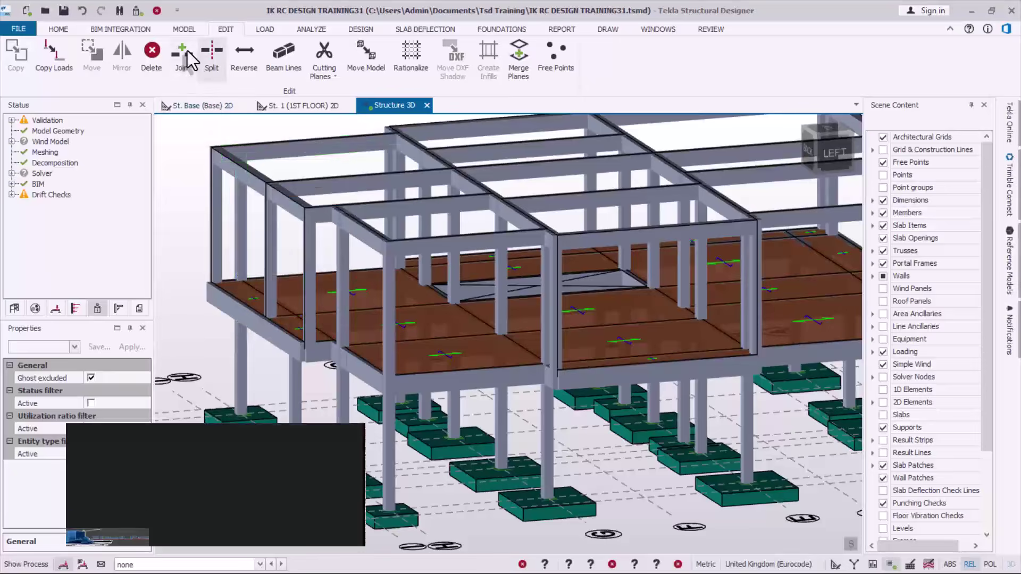
{"action": "left_click", "coordinate": [178, 63]}
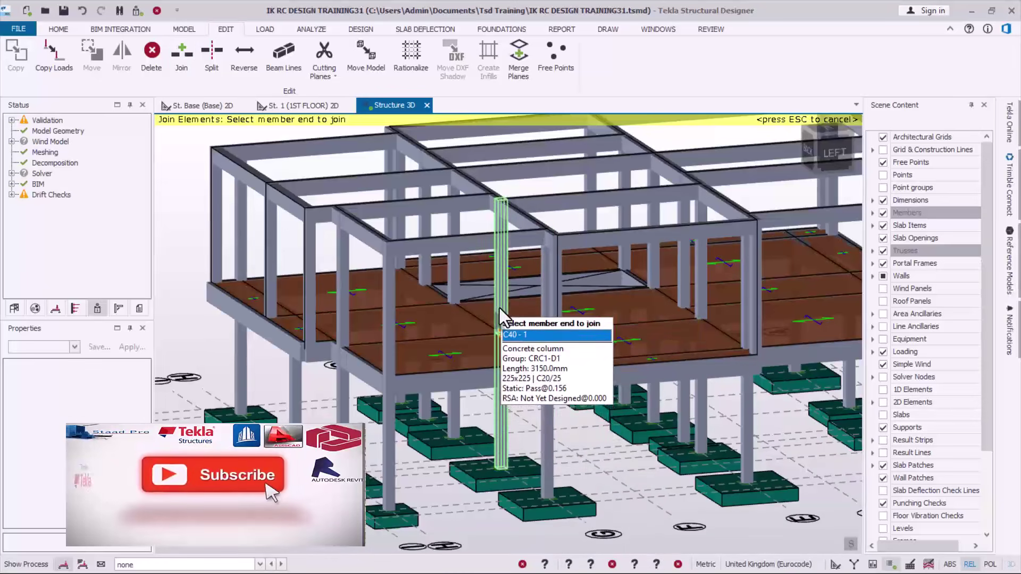
{"action": "key", "text": "Escape"}
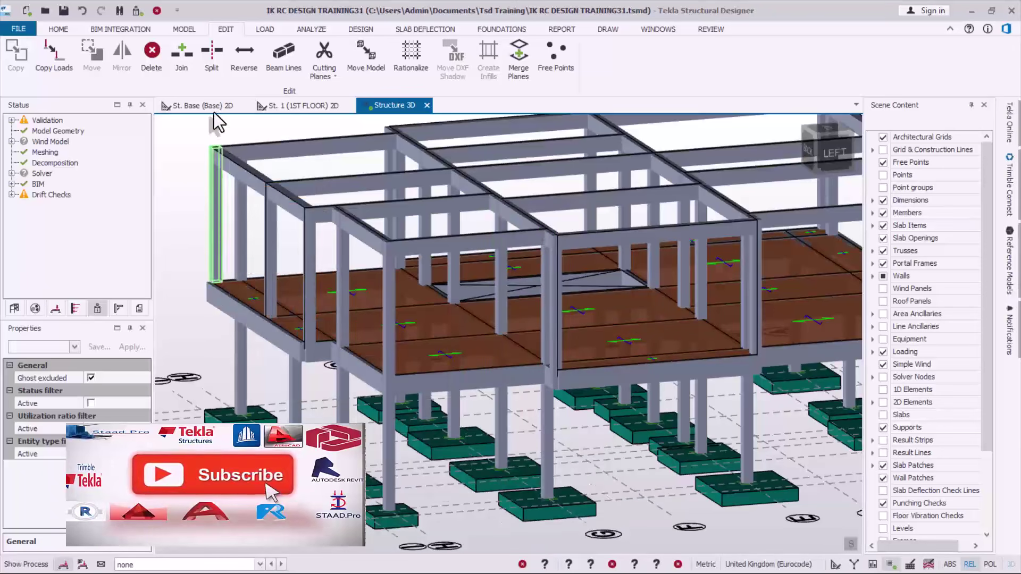
Join the stacked columns towards the back face of the building, including C25, into continuous full-height columns.
{"action": "left_click", "coordinate": [181, 55]}
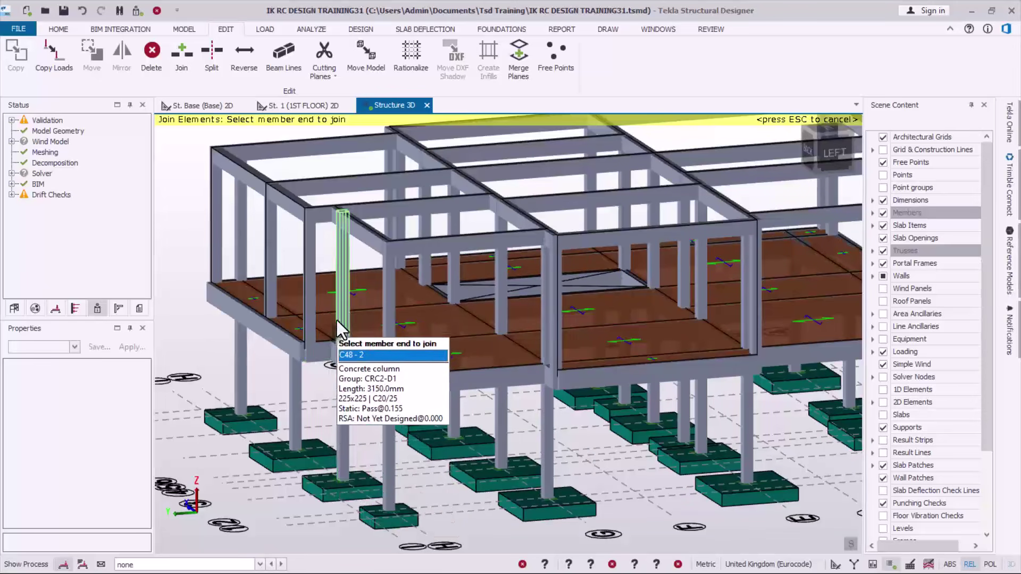
{"action": "right_click_drag", "start_coordinate": [349, 390], "coordinate": [384, 395]}
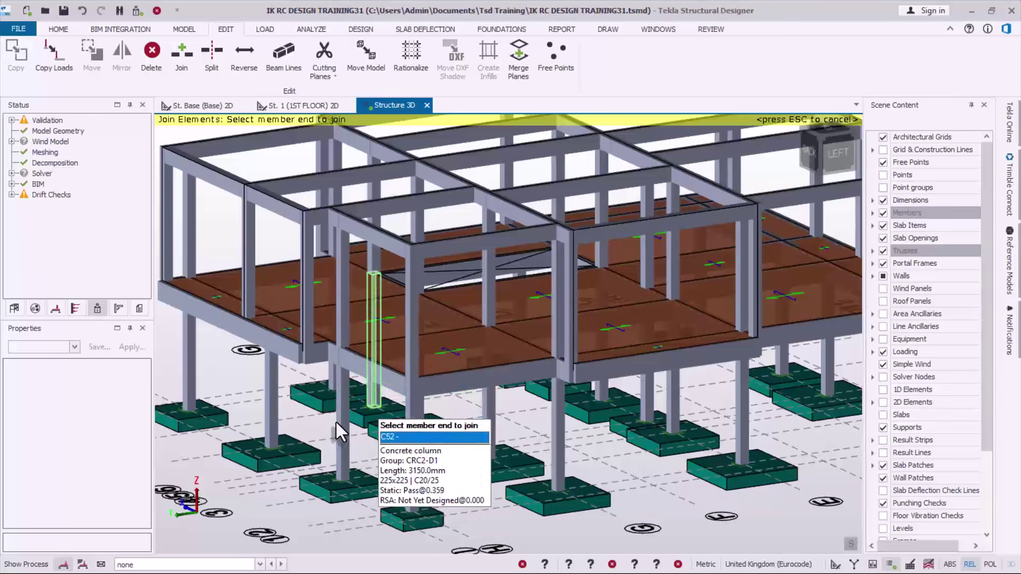
{"action": "right_click_drag", "start_coordinate": [336, 422], "coordinate": [411, 419]}
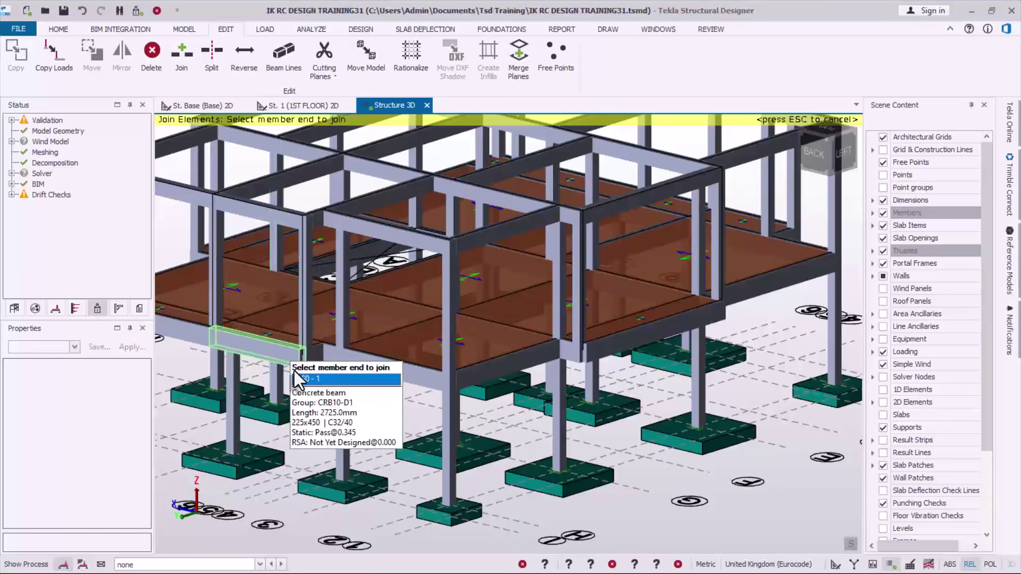
{"action": "scroll", "coordinate": [506, 328], "scroll_direction": "down", "scroll_amount": 3}
{"action": "scroll", "coordinate": [236, 310], "scroll_direction": "up", "scroll_amount": 3}
{"action": "right_click_drag", "start_coordinate": [285, 410], "coordinate": [509, 414]}
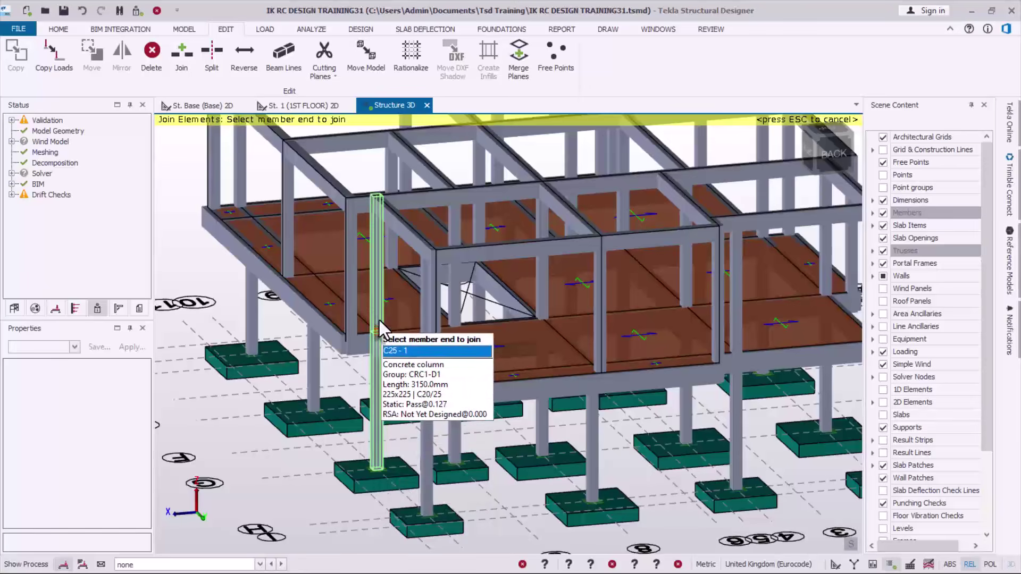
{"action": "key", "text": "Escape"}
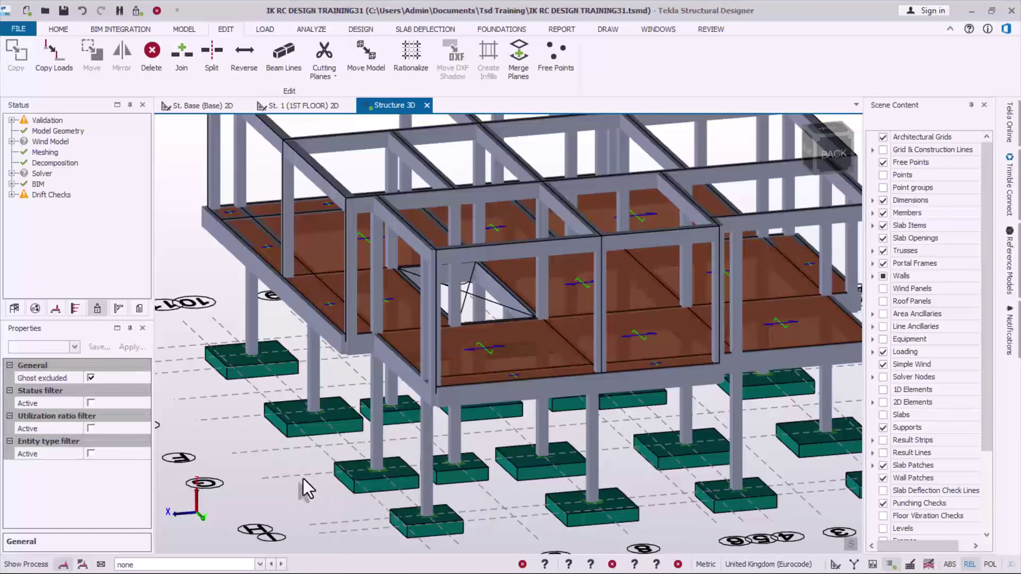
Select the joined column C53 at the back corner, inspect it and its neighbours from several sides, and clear the selection.
{"action": "left_click", "coordinate": [428, 459]}
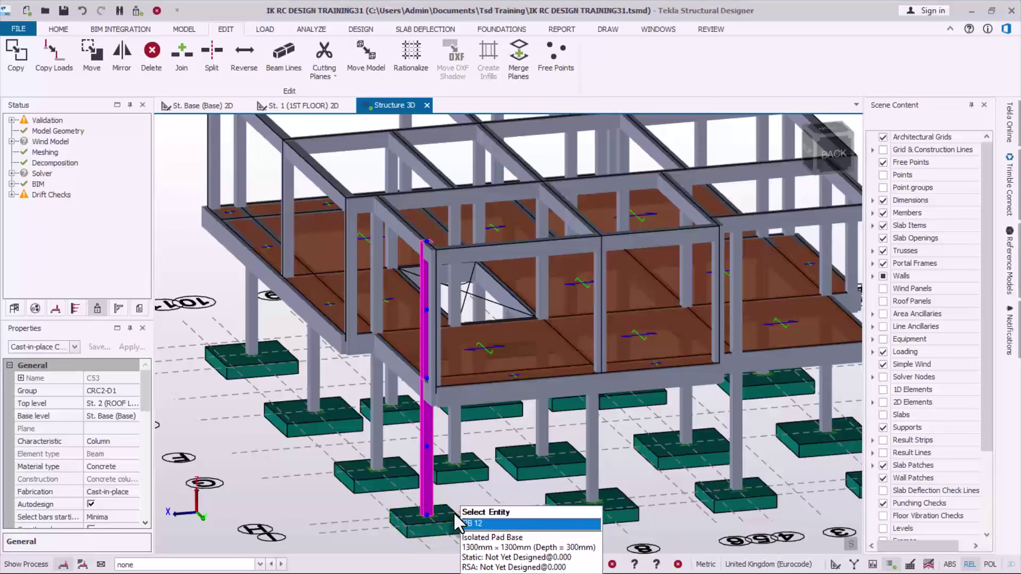
{"action": "scroll", "coordinate": [454, 474], "scroll_direction": "up", "scroll_amount": 4}
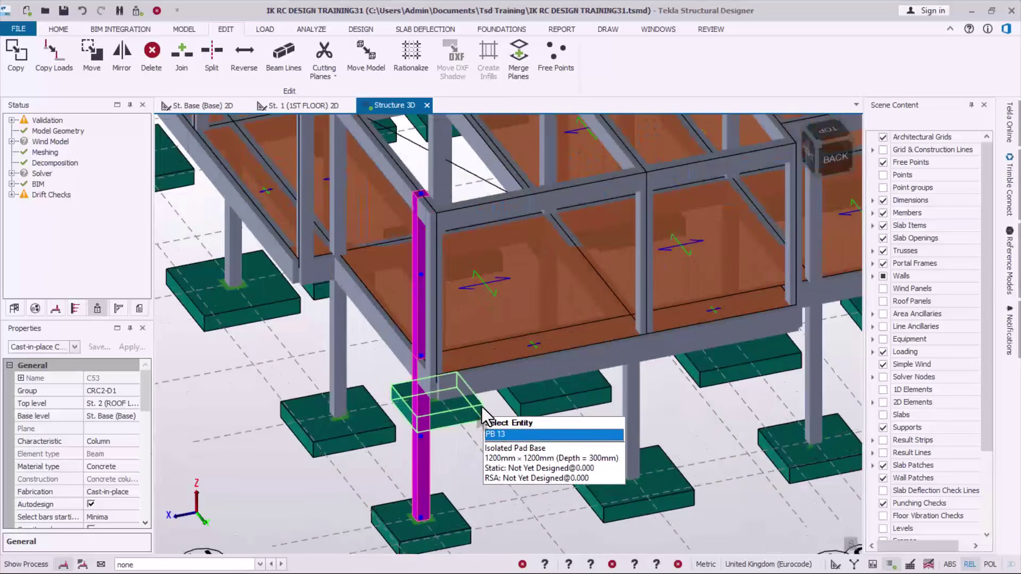
{"action": "scroll", "coordinate": [482, 414], "scroll_direction": "down", "scroll_amount": 1}
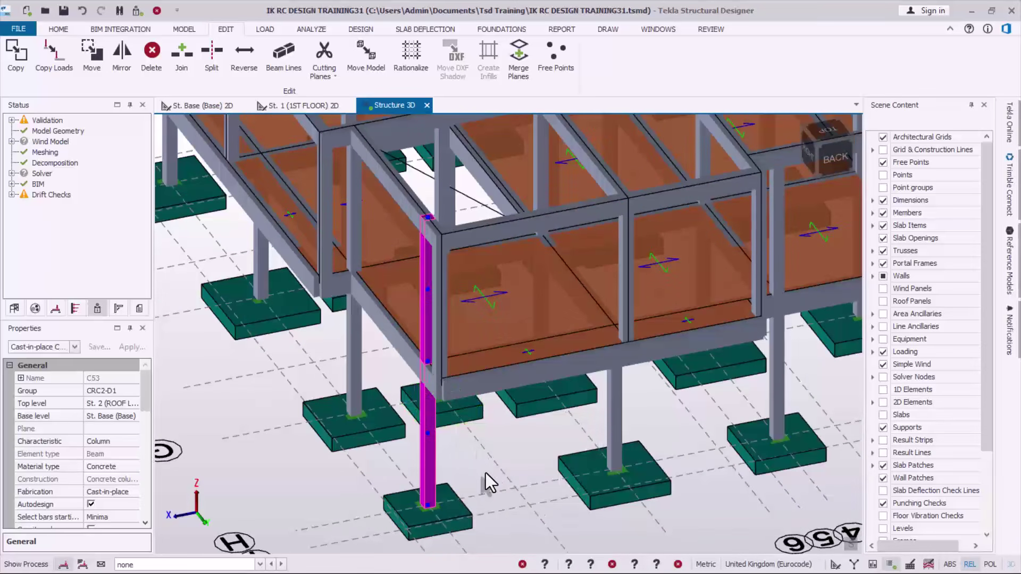
{"action": "right_click_drag", "start_coordinate": [474, 514], "coordinate": [524, 419]}
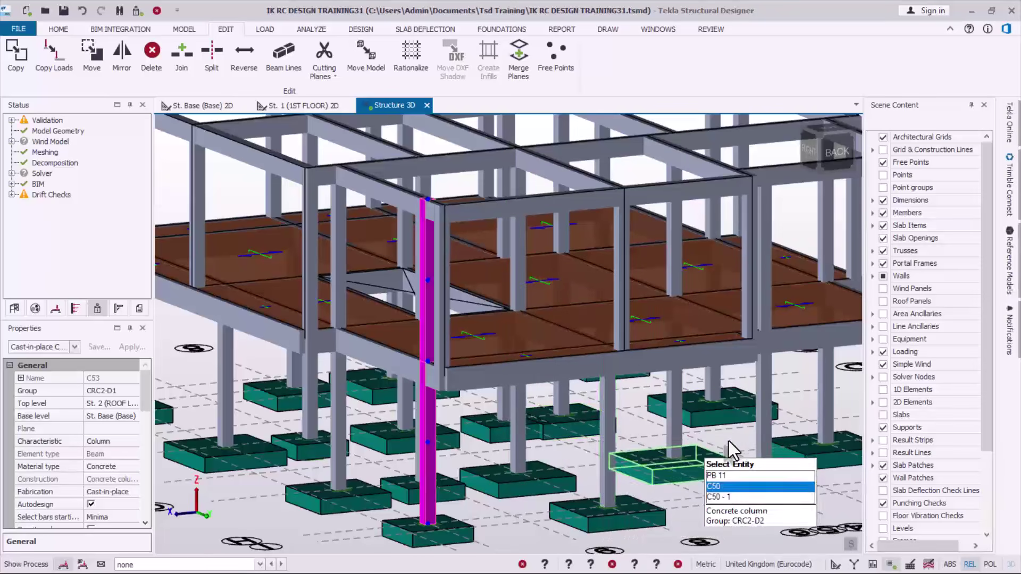
{"action": "scroll", "coordinate": [362, 389], "scroll_direction": "down", "scroll_amount": 3}
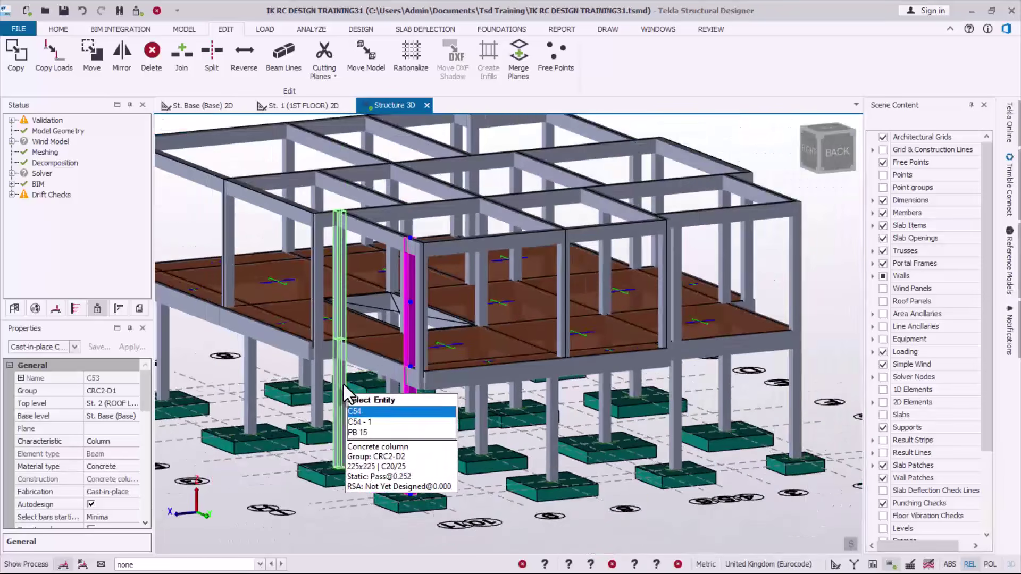
{"action": "right_click_drag", "start_coordinate": [502, 458], "coordinate": [496, 503]}
{"action": "scroll", "coordinate": [494, 503], "scroll_direction": "down", "scroll_amount": 3}
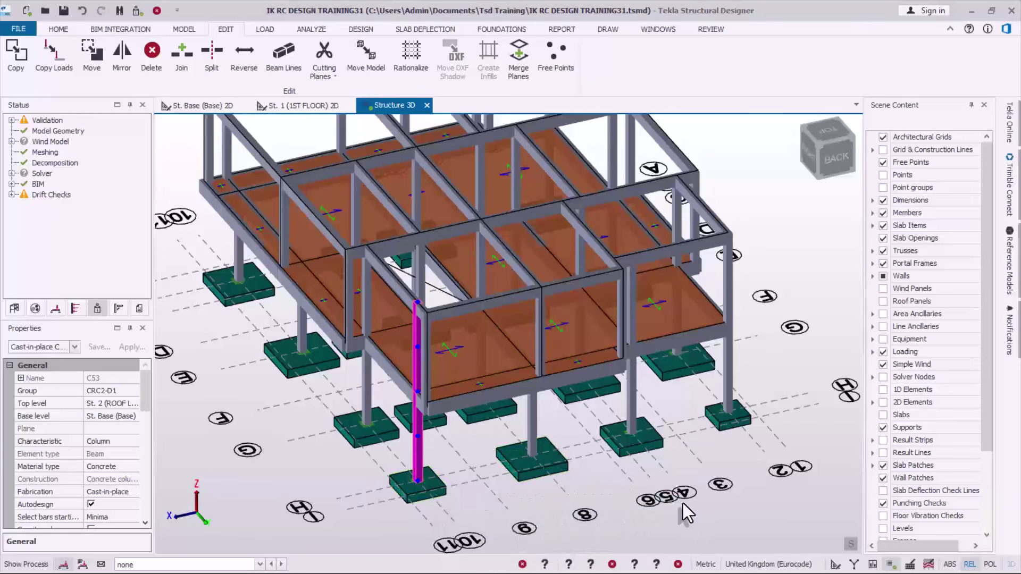
{"action": "right_click_drag", "start_coordinate": [680, 503], "coordinate": [515, 466]}
{"action": "right_click_drag", "start_coordinate": [452, 476], "coordinate": [584, 503]}
{"action": "mouse_move", "coordinate": [609, 511]}
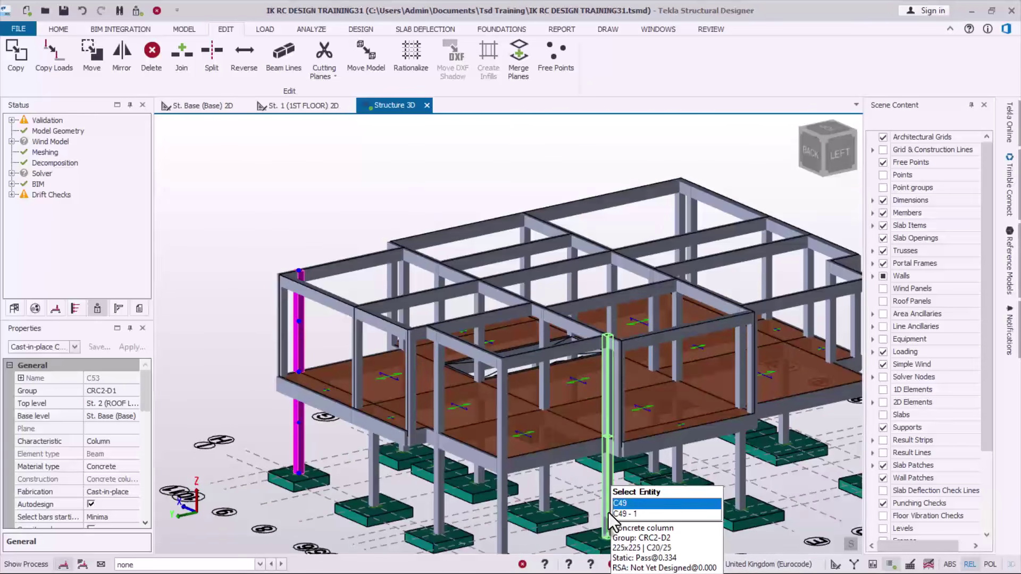
{"action": "key", "text": "Escape"}
Join more stacked columns in the interior of the frame into continuous columns from base to roof level.
{"action": "scroll", "coordinate": [669, 486], "scroll_direction": "up", "scroll_amount": 5}
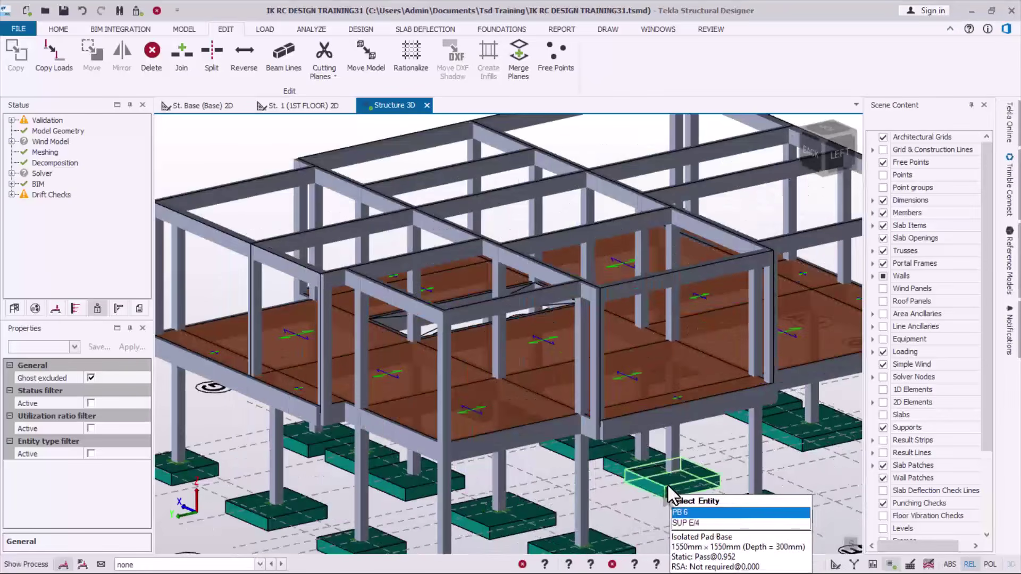
{"action": "right_click_drag", "start_coordinate": [579, 471], "coordinate": [538, 327]}
{"action": "mouse_move", "coordinate": [483, 387]}
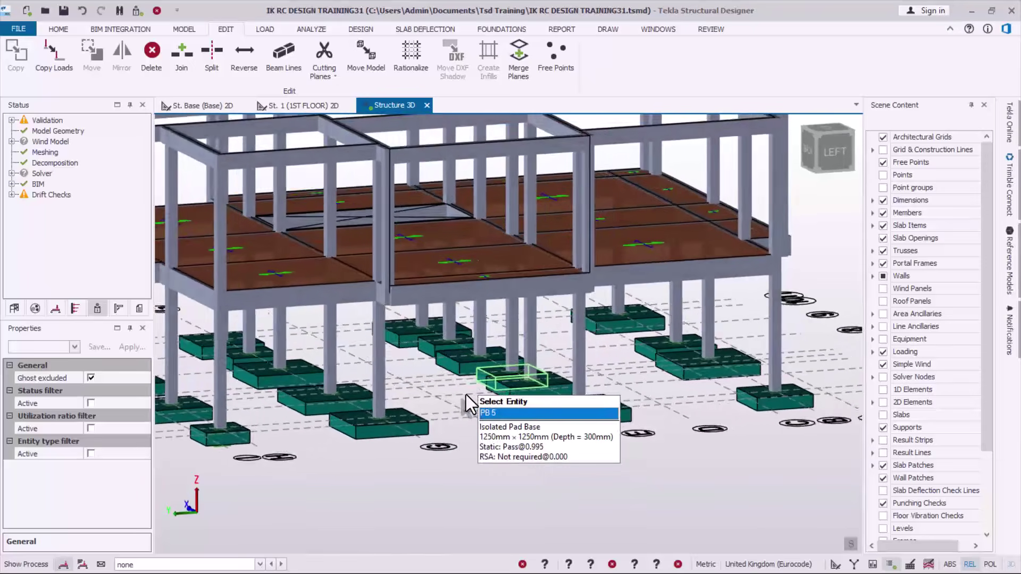
{"action": "right_click_drag", "start_coordinate": [466, 394], "coordinate": [455, 510]}
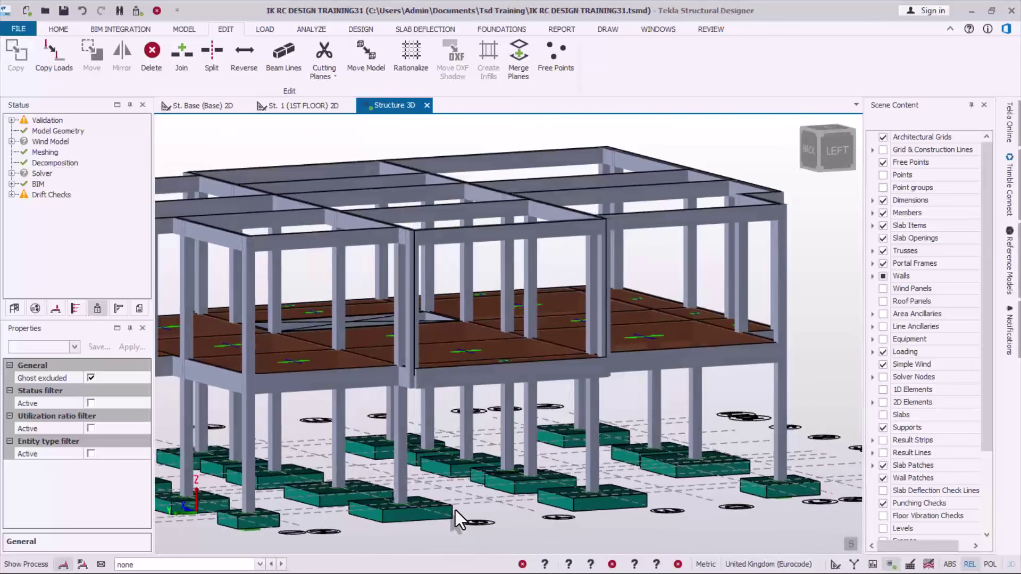
{"action": "left_click", "coordinate": [183, 60]}
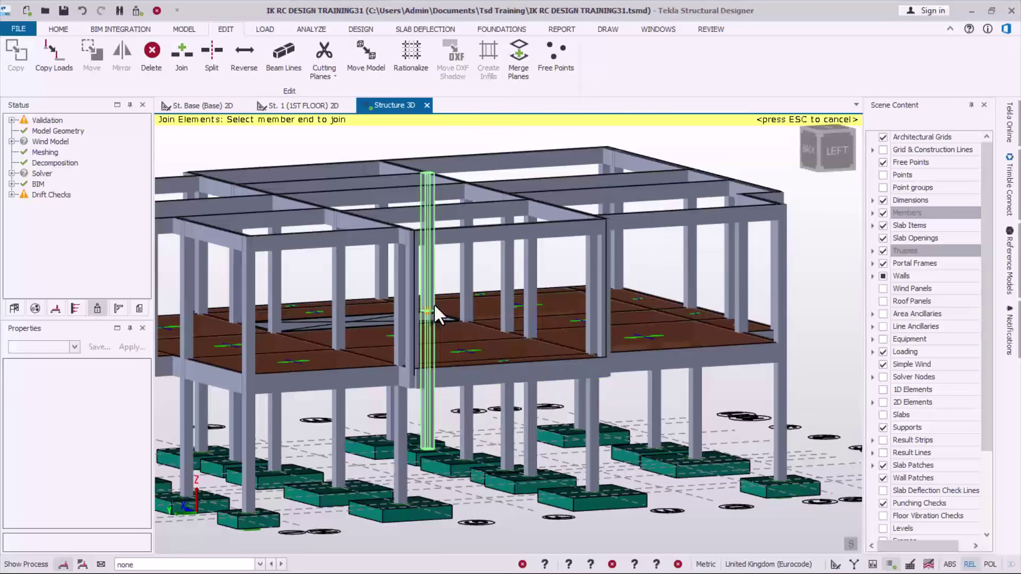
{"action": "key", "text": "Escape"}
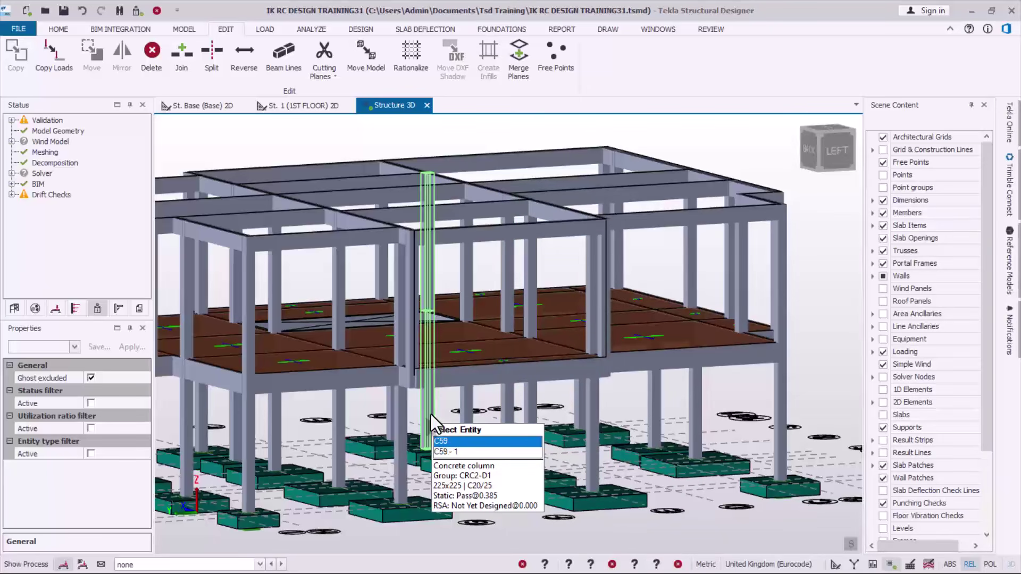
Join corner column C18 with the column stacked in line with it into one continuous column.
{"action": "right_click_drag", "start_coordinate": [497, 438], "coordinate": [448, 444]}
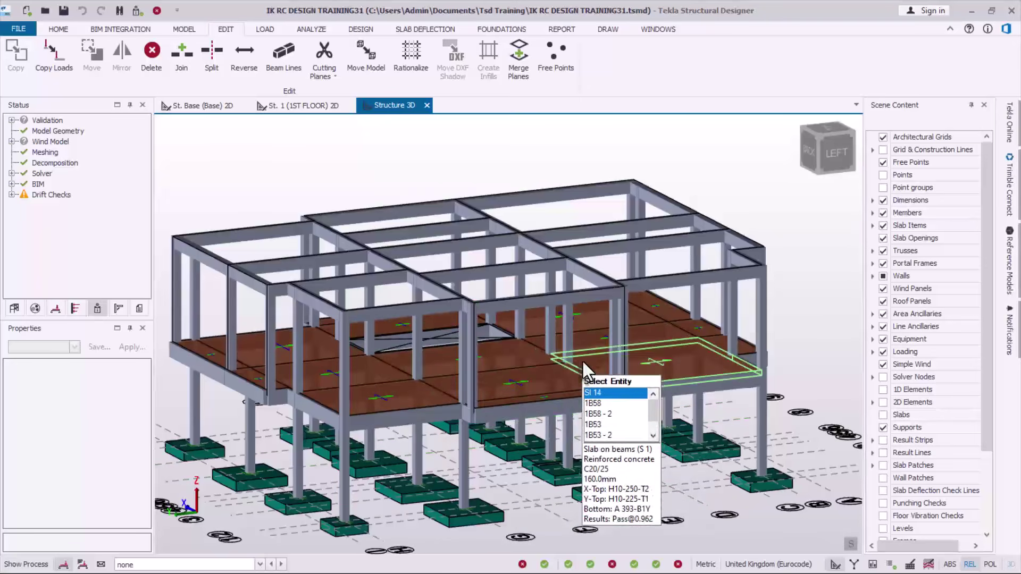
{"action": "left_click", "coordinate": [180, 62]}
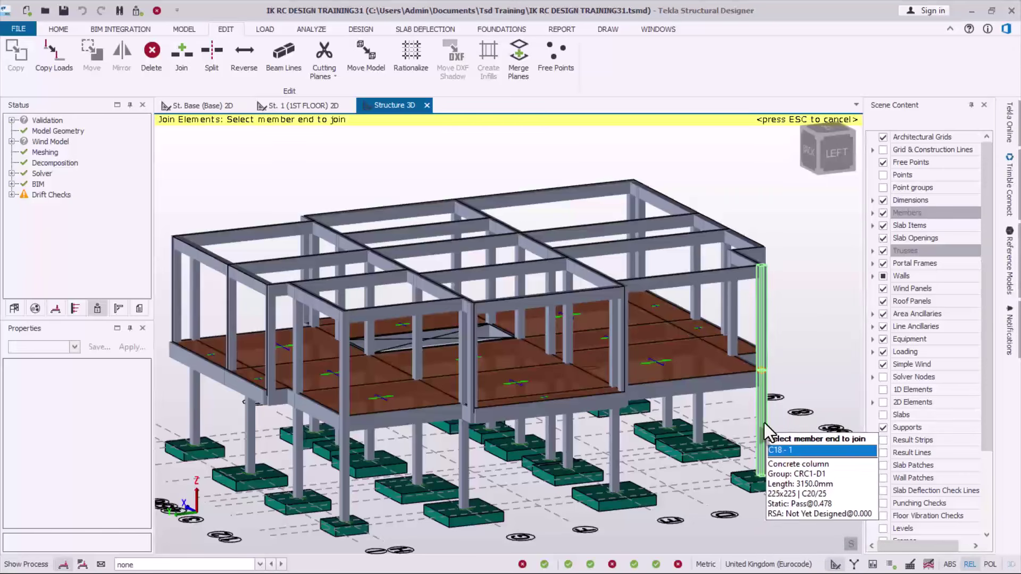
{"action": "left_click", "coordinate": [764, 422]}
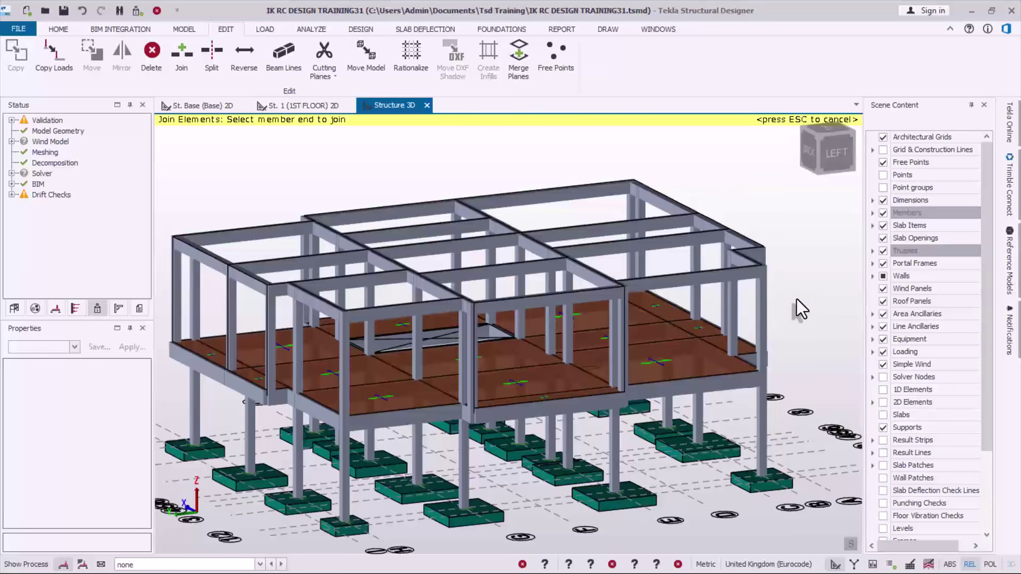
{"action": "key", "text": "Escape"}
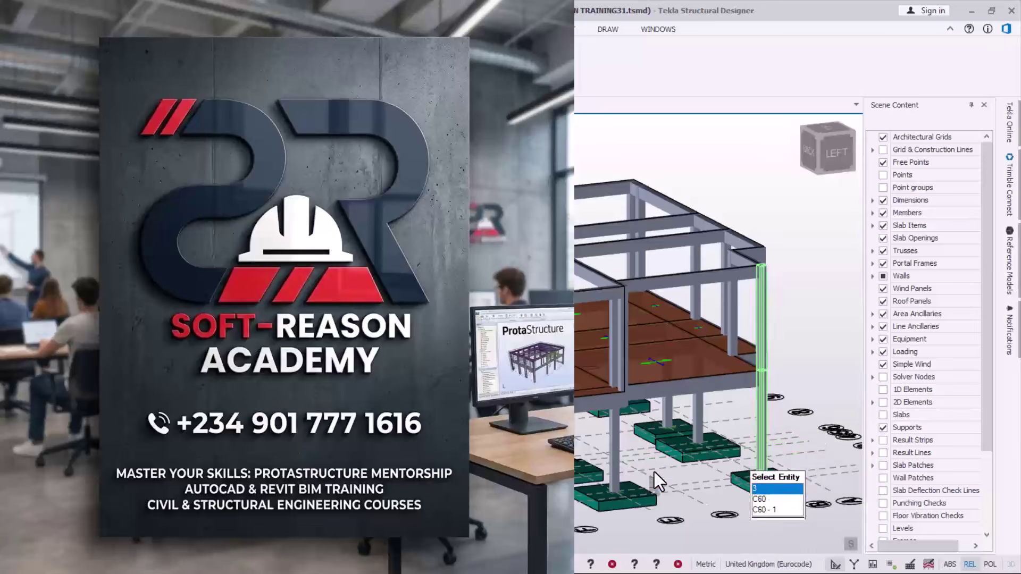
Inspect the columns of the whole 3D frame from the left and front sides for continuity between storeys.
{"action": "scroll", "coordinate": [578, 425], "scroll_direction": "down", "scroll_amount": 1}
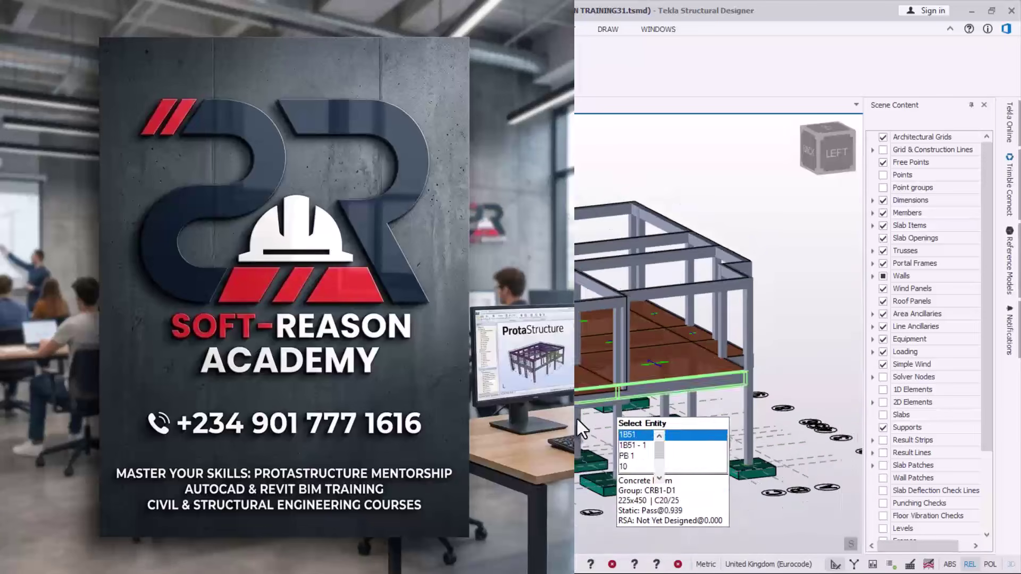
{"action": "scroll", "coordinate": [578, 425], "scroll_direction": "down", "scroll_amount": 1}
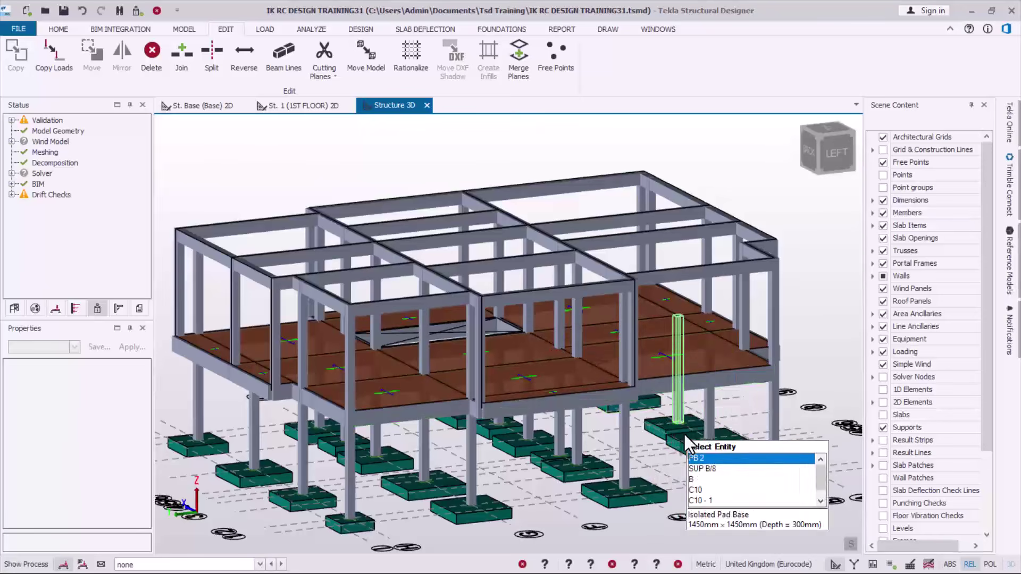
{"action": "right_click_drag", "start_coordinate": [632, 444], "coordinate": [509, 444]}
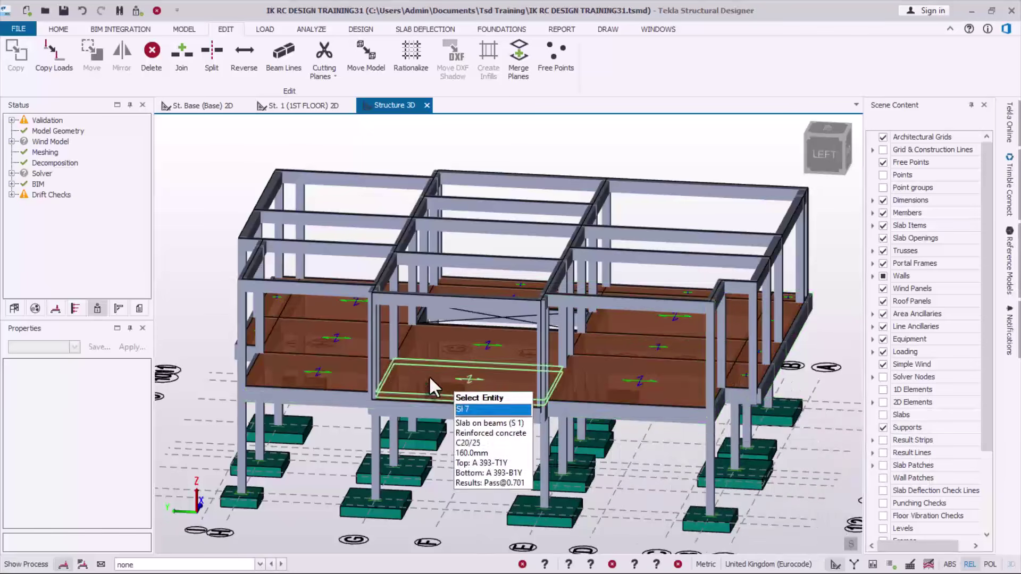
{"action": "scroll", "coordinate": [324, 224], "scroll_direction": "down", "scroll_amount": 1}
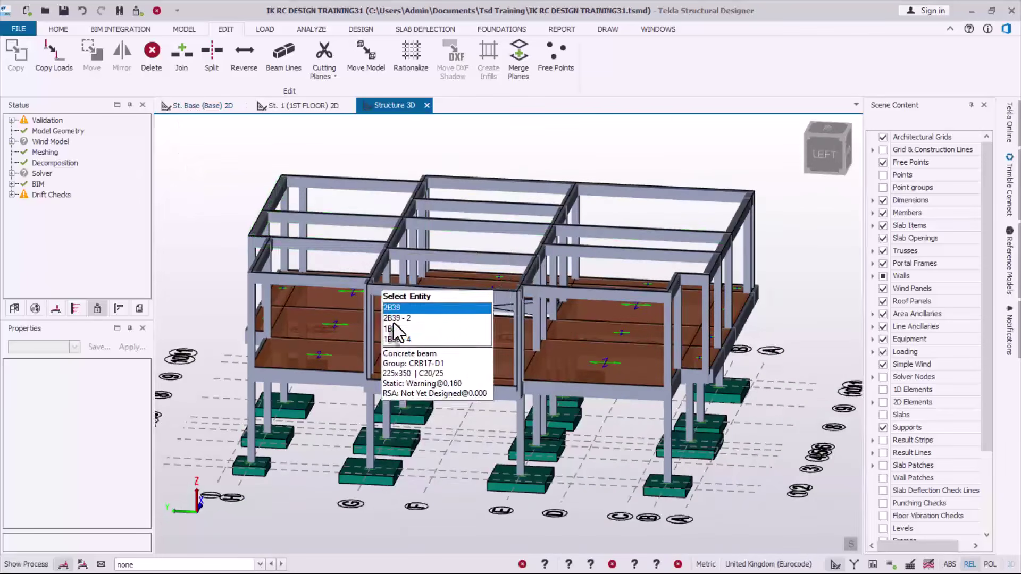
{"action": "scroll", "coordinate": [394, 323], "scroll_direction": "up", "scroll_amount": 1}
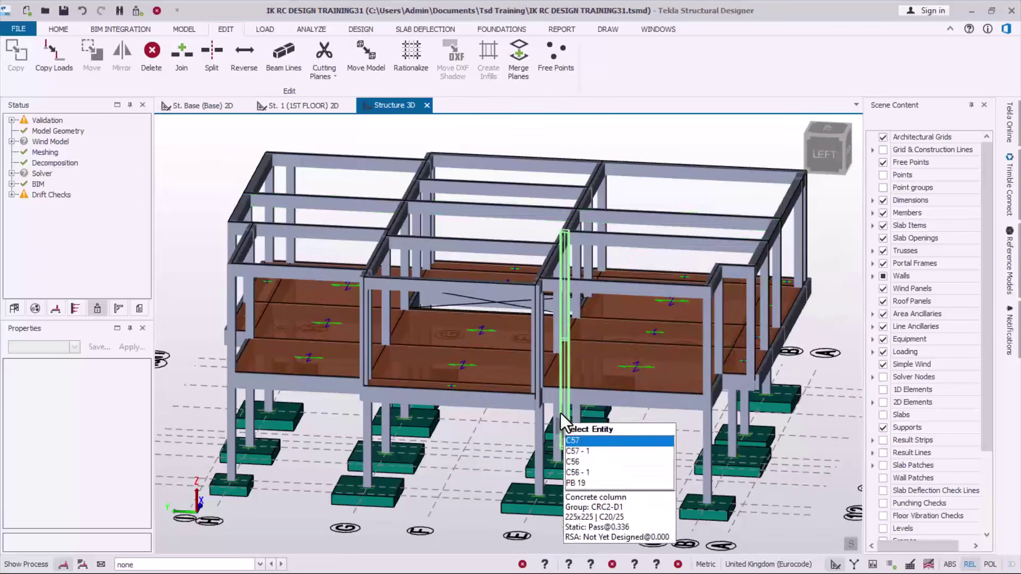
{"action": "right_click_drag", "start_coordinate": [533, 431], "coordinate": [393, 424]}
{"action": "scroll", "coordinate": [319, 408], "scroll_direction": "down", "scroll_amount": 1}
{"action": "scroll", "coordinate": [659, 423], "scroll_direction": "up", "scroll_amount": 1}
{"action": "scroll", "coordinate": [784, 416], "scroll_direction": "up", "scroll_amount": 1}
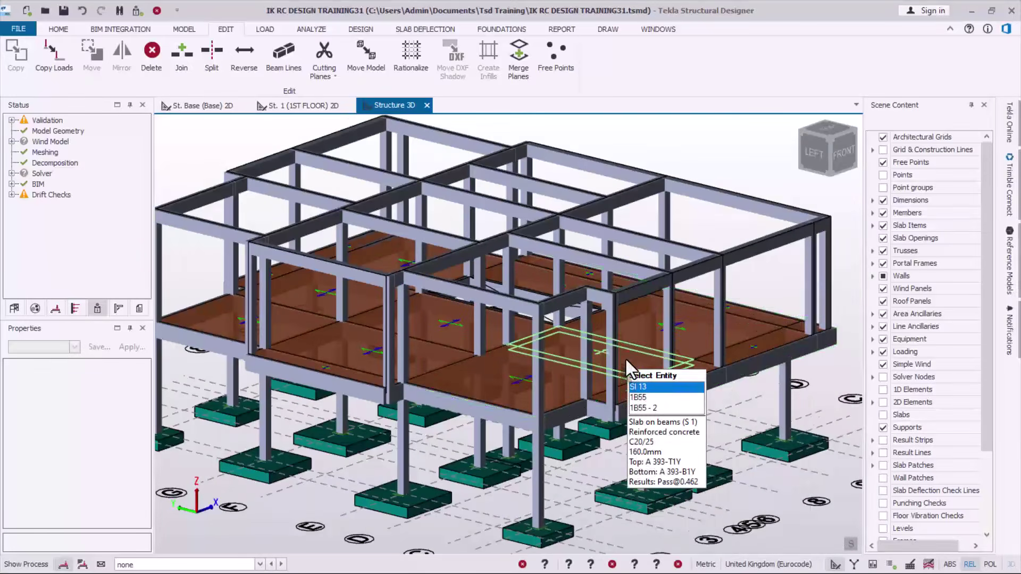
{"action": "scroll", "coordinate": [624, 357], "scroll_direction": "down", "scroll_amount": 1}
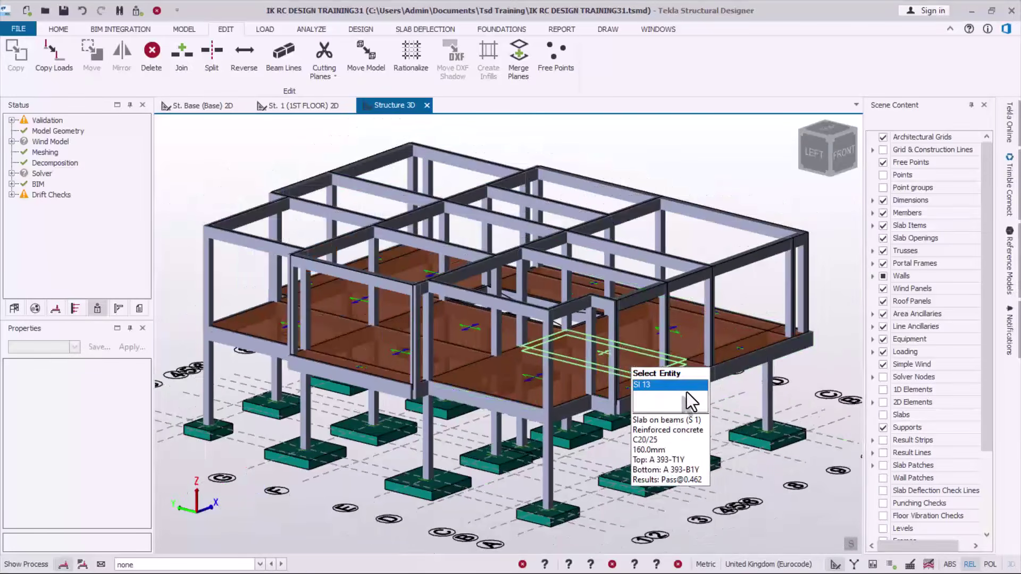
Run the static analysis and design for all members of the model with Design All (Static).
{"action": "left_click", "coordinate": [364, 31]}
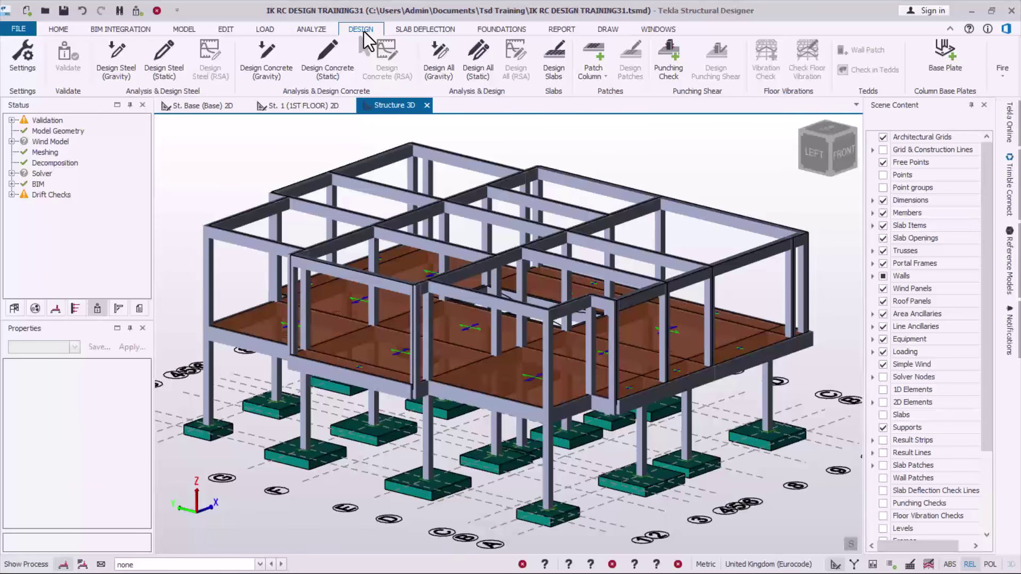
{"action": "left_click", "coordinate": [488, 80]}
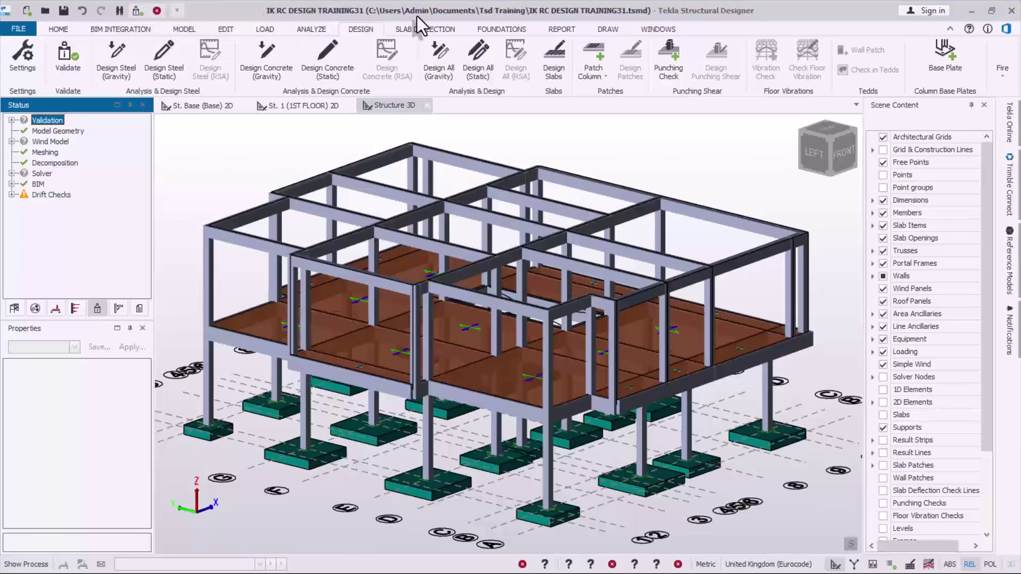
{"action": "left_click", "coordinate": [483, 74]}
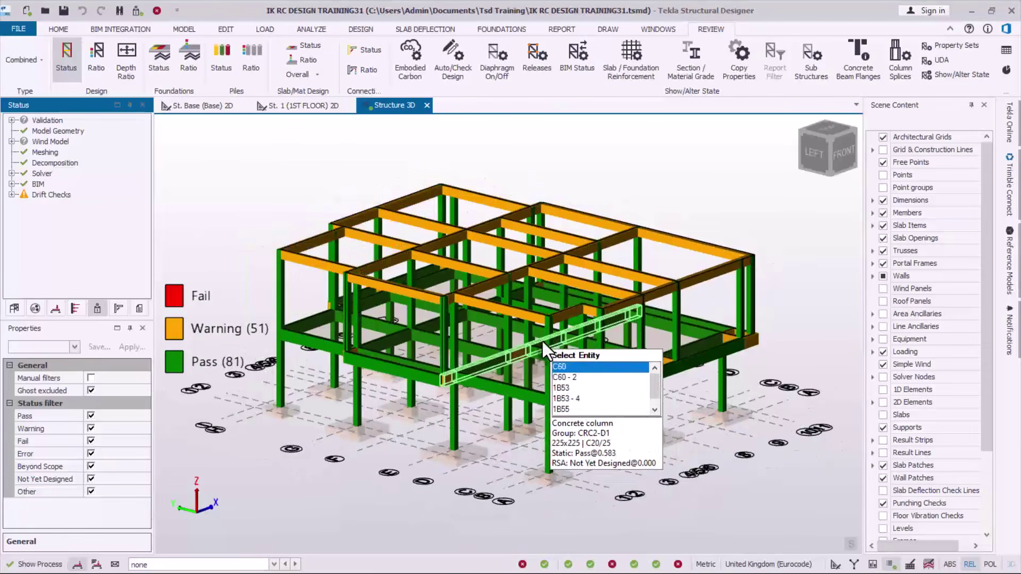
Select the continuous front corner column C60 and run the static Design Selection on it.
{"action": "scroll", "coordinate": [541, 340], "scroll_direction": "down", "scroll_amount": 2}
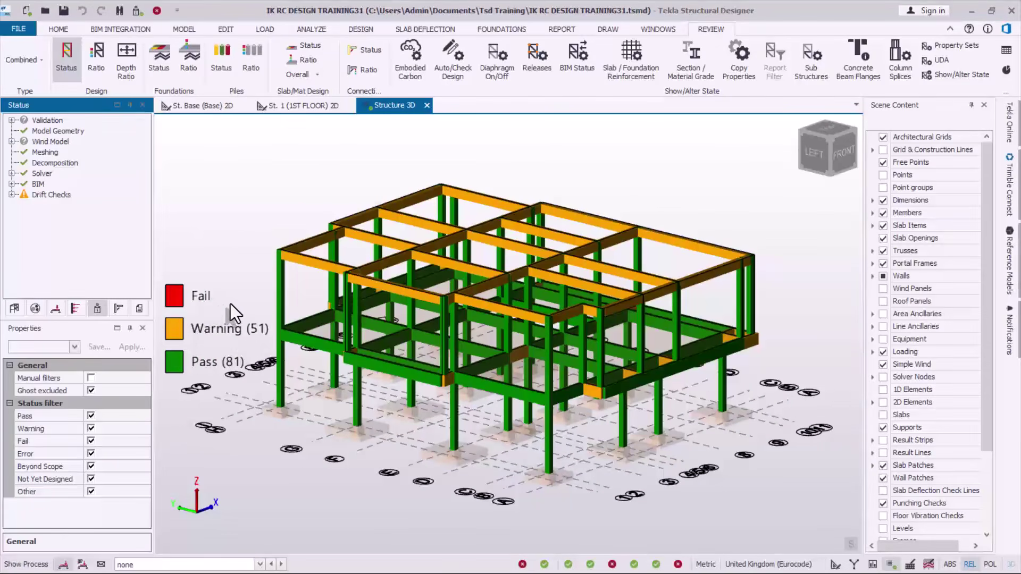
{"action": "scroll", "coordinate": [491, 391], "scroll_direction": "up", "scroll_amount": 2}
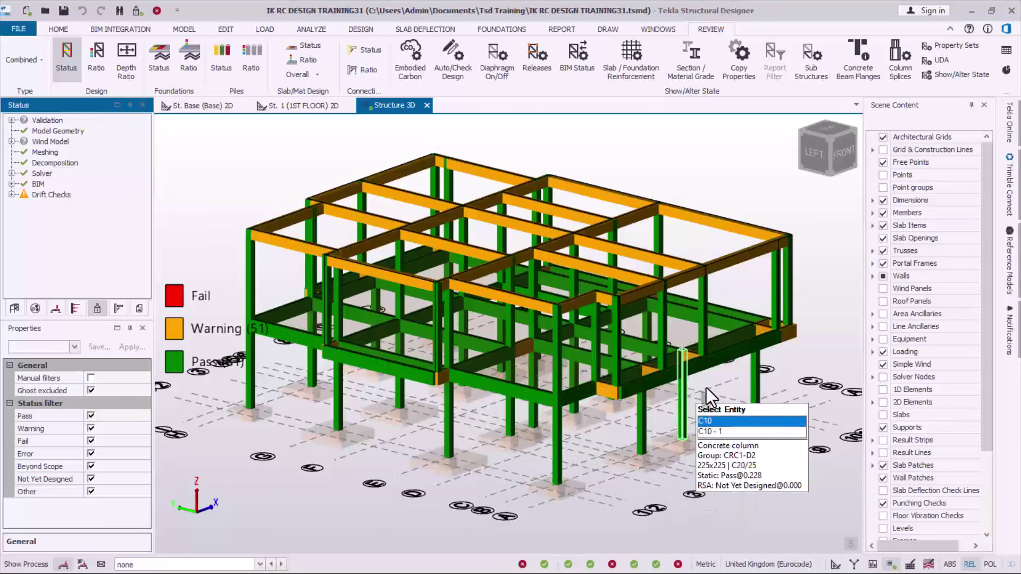
{"action": "scroll", "coordinate": [706, 388], "scroll_direction": "up", "scroll_amount": 1}
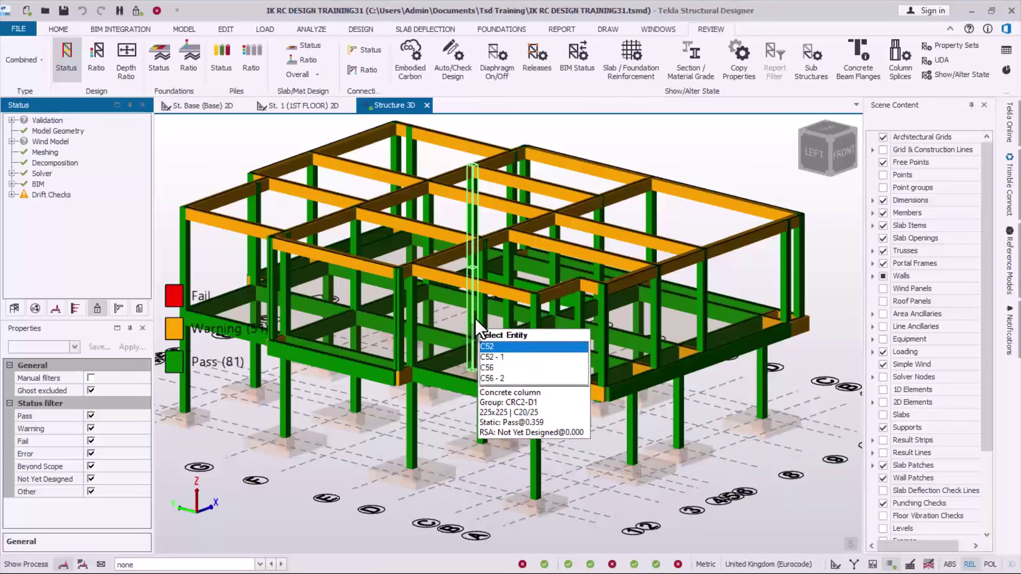
{"action": "scroll", "coordinate": [655, 364], "scroll_direction": "down", "scroll_amount": 2}
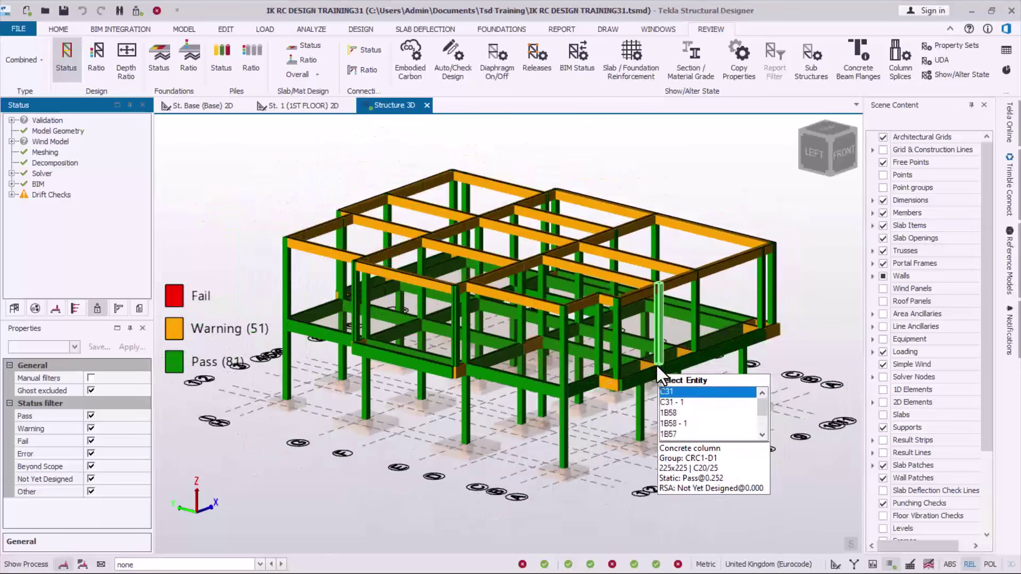
{"action": "scroll", "coordinate": [761, 349], "scroll_direction": "up", "scroll_amount": 1}
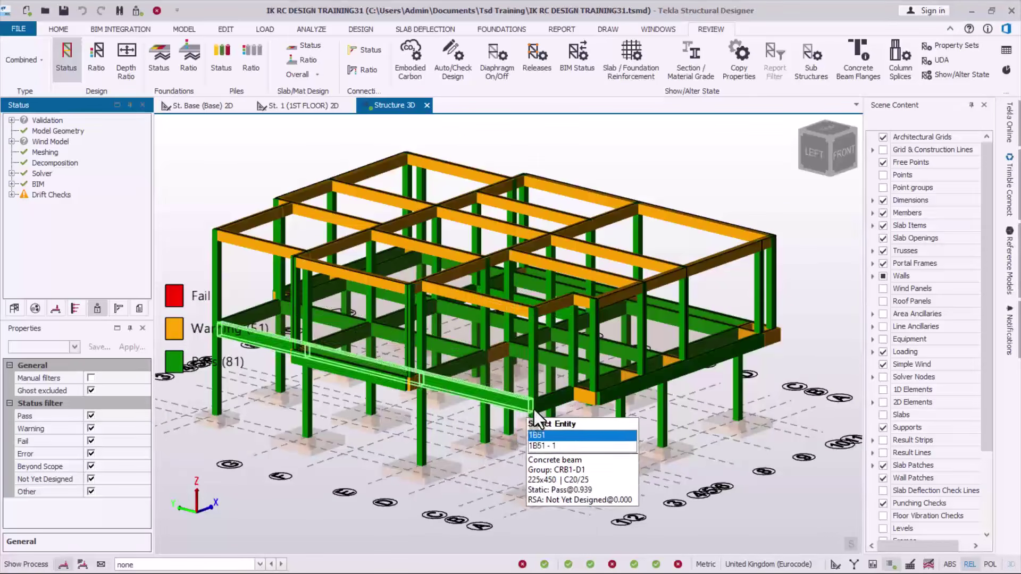
{"action": "left_click", "coordinate": [535, 436]}
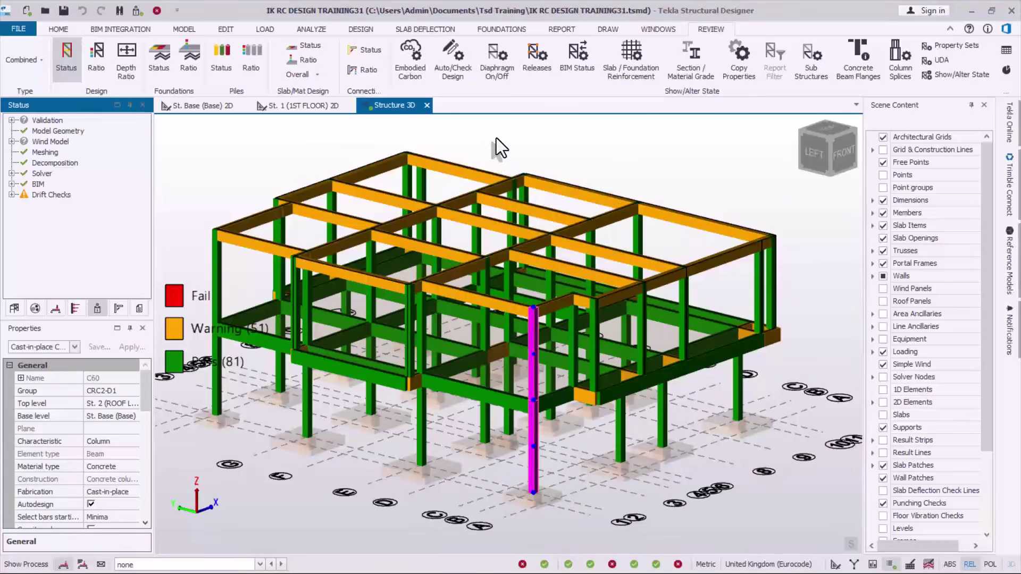
{"action": "right_click", "coordinate": [502, 165]}
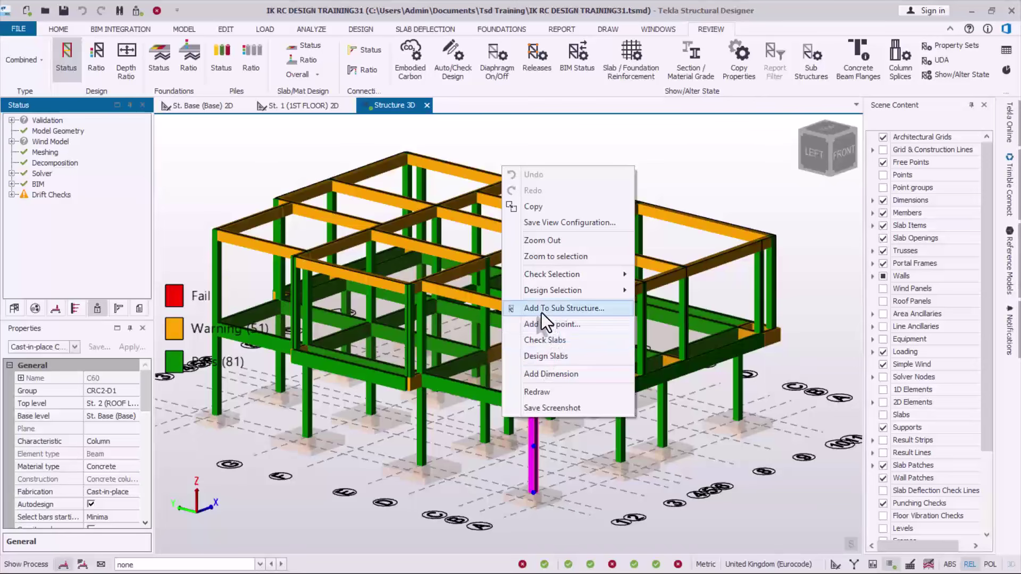
{"action": "mouse_move", "coordinate": [538, 294]}
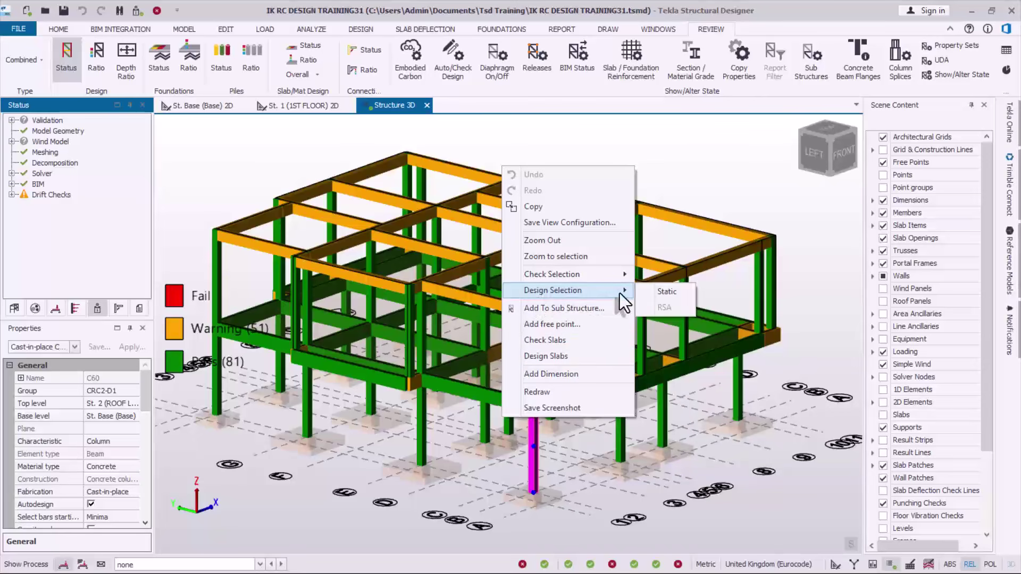
{"action": "left_click", "coordinate": [665, 292]}
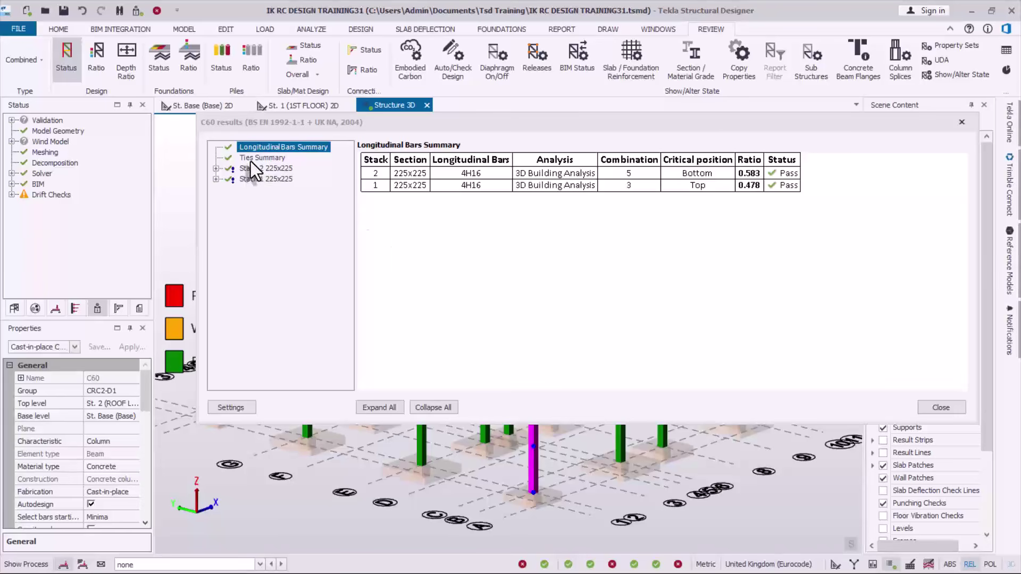
Review the ties summary and the Stack 2 longitudinal bar results of column C60, closing the results at the end.
{"action": "left_click", "coordinate": [250, 161]}
{"action": "left_click", "coordinate": [245, 168]}
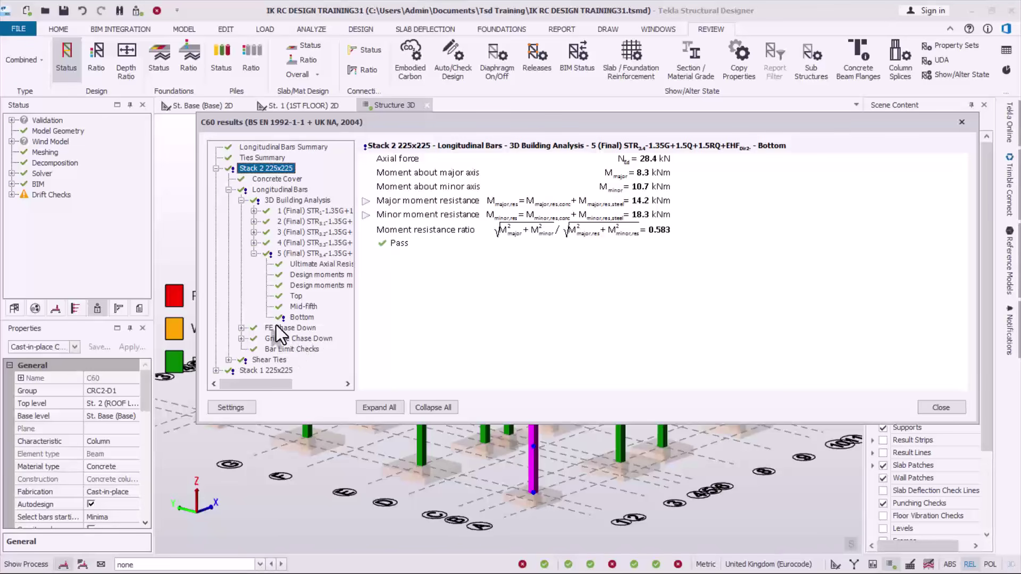
{"action": "left_click", "coordinate": [940, 408]}
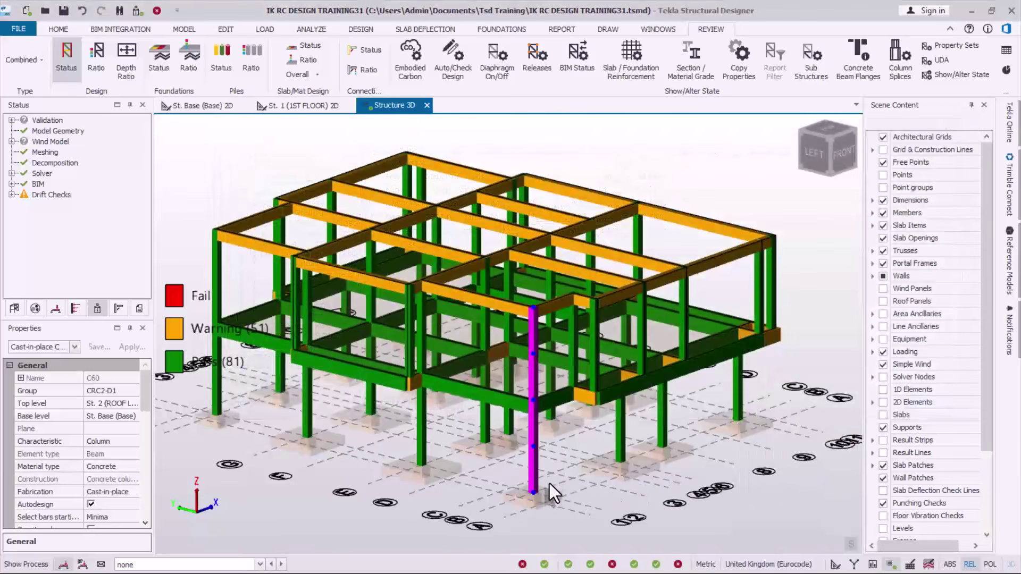
Open Drawing Management and add a new drawing of the Concrete Column Detail variant.
{"action": "mouse_move", "coordinate": [655, 358]}
{"action": "scroll", "coordinate": [655, 359], "scroll_direction": "down", "scroll_amount": 2}
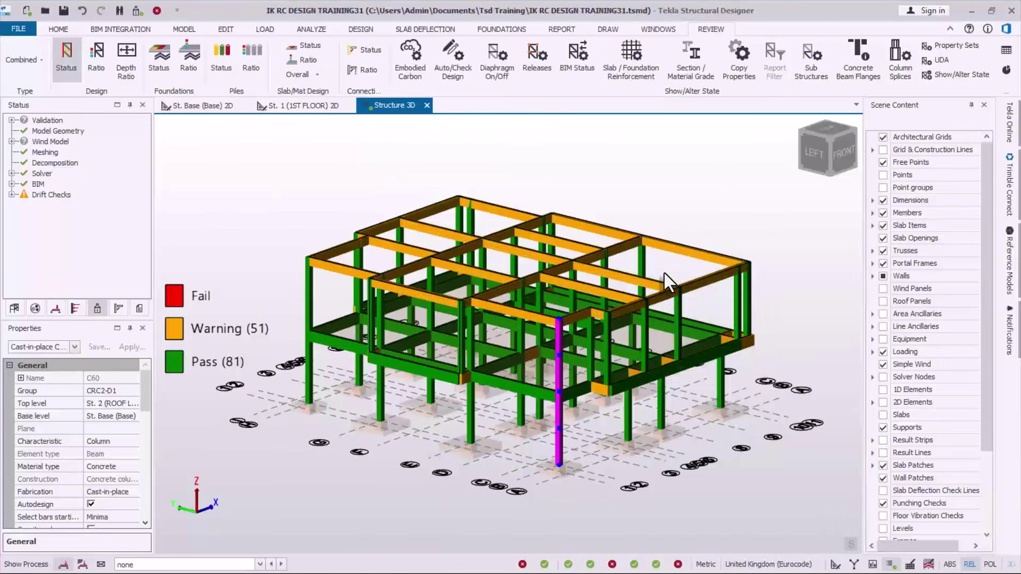
{"action": "scroll", "coordinate": [587, 401], "scroll_direction": "up", "scroll_amount": 2}
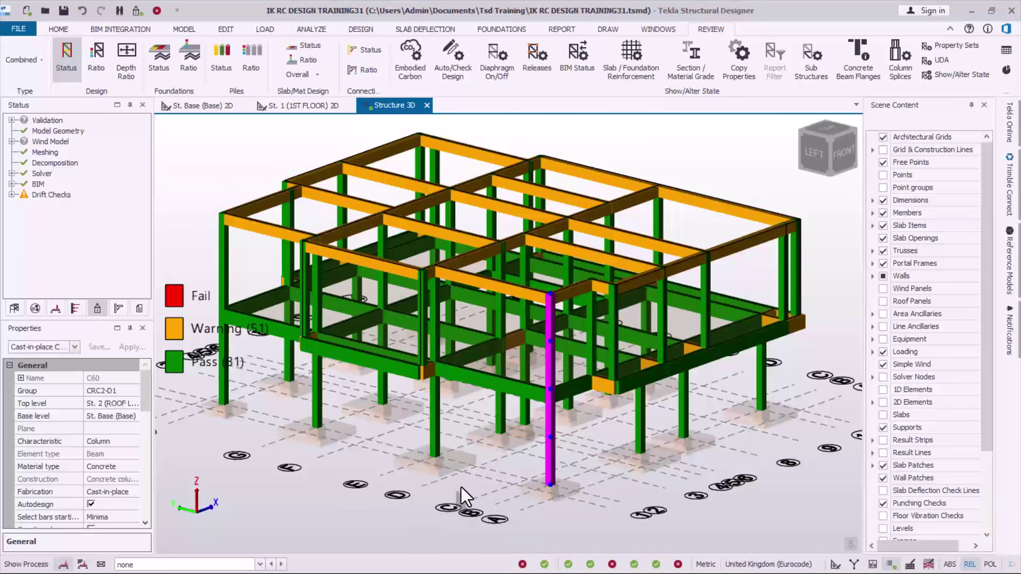
{"action": "left_click", "coordinate": [611, 27]}
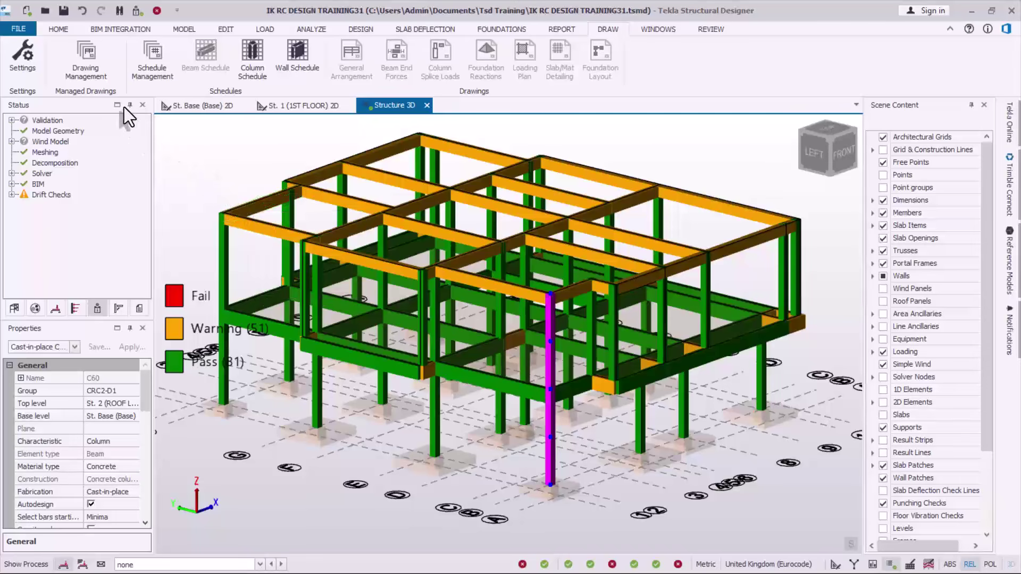
{"action": "left_click", "coordinate": [93, 72]}
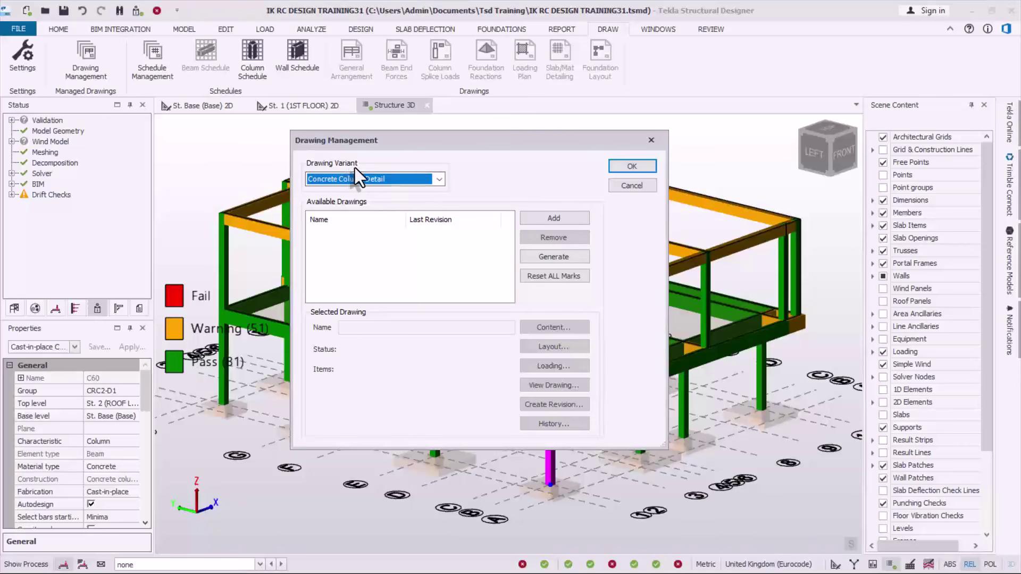
{"action": "left_click", "coordinate": [554, 222]}
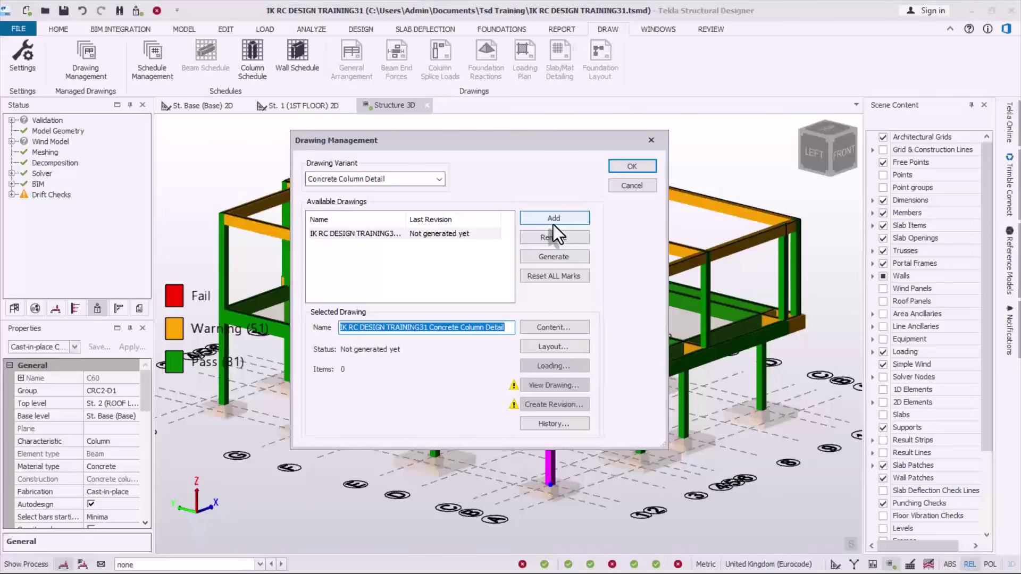
Assign all Concrete Cast-in-place Columns, grouped by group, to the content of the new column detail drawing.
{"action": "left_click", "coordinate": [555, 326]}
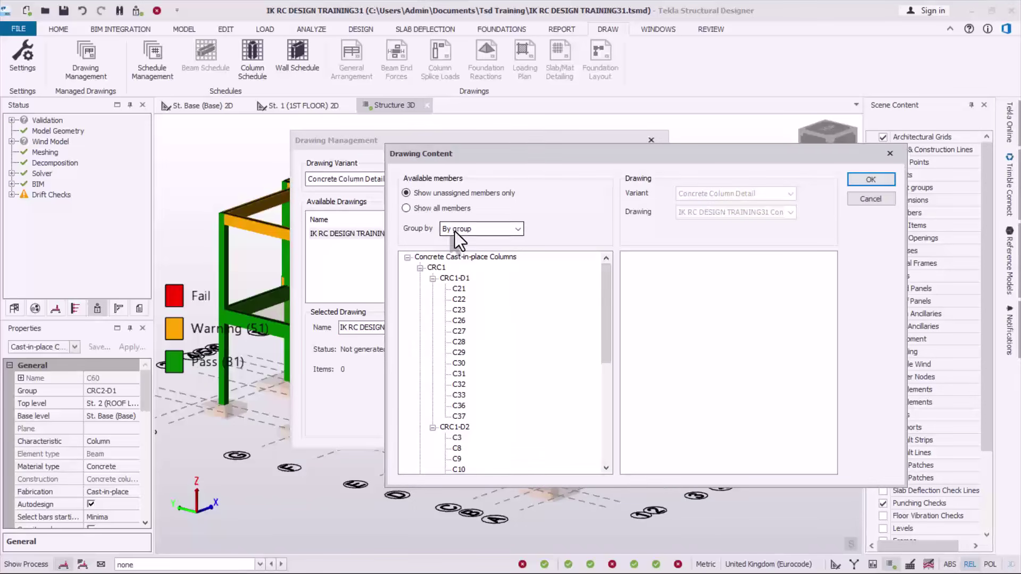
{"action": "left_click", "coordinate": [435, 258]}
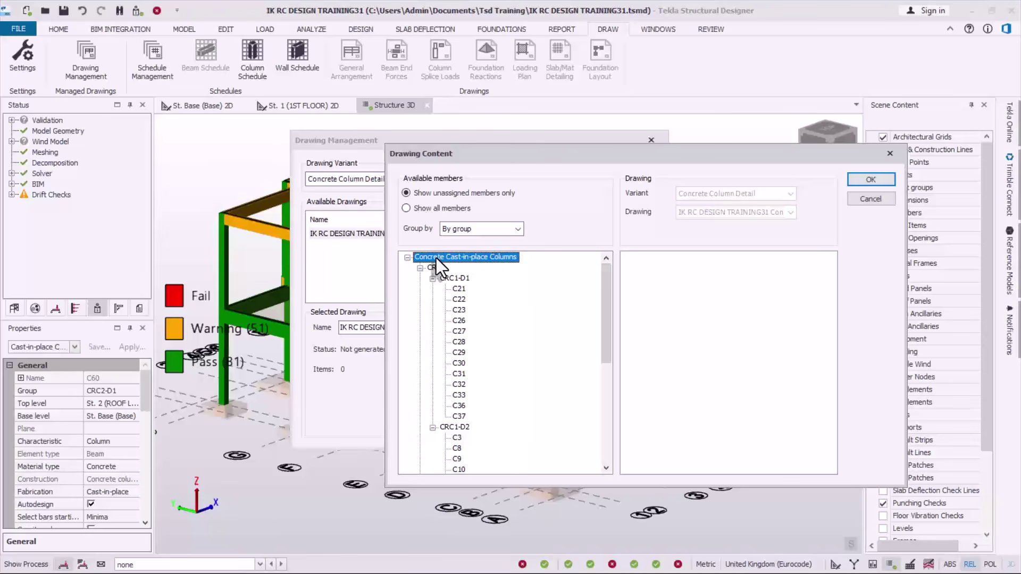
{"action": "left_click_drag", "start_coordinate": [436, 257], "coordinate": [697, 287]}
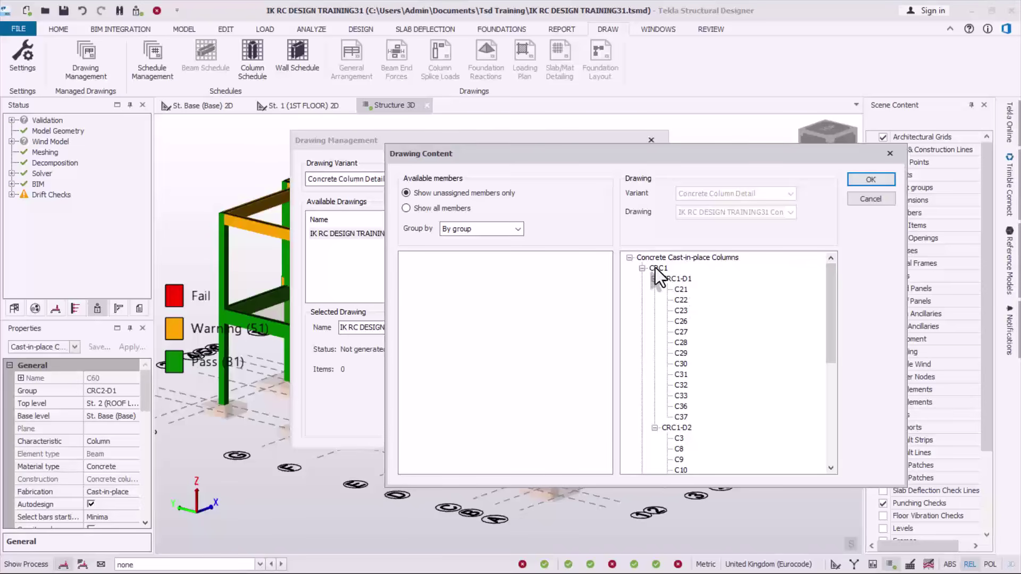
{"action": "mouse_move", "coordinate": [835, 301]}
{"action": "left_mouse_down"}
{"action": "mouse_move", "coordinate": [840, 403]}
{"action": "mouse_move", "coordinate": [816, 293]}
{"action": "left_mouse_up"}
{"action": "left_click_drag", "start_coordinate": [620, 153], "coordinate": [496, 131]}
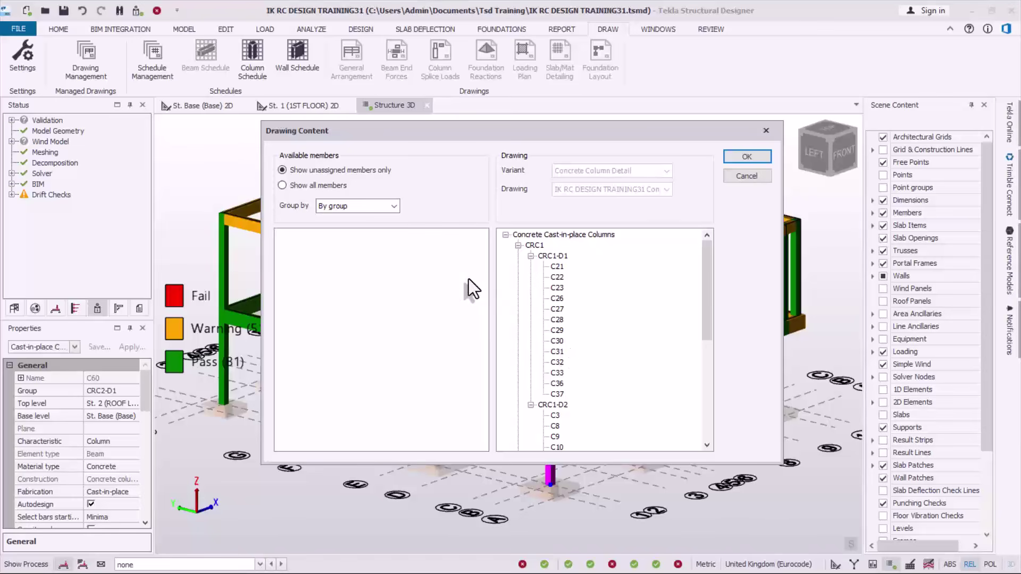
{"action": "left_click", "coordinate": [751, 156]}
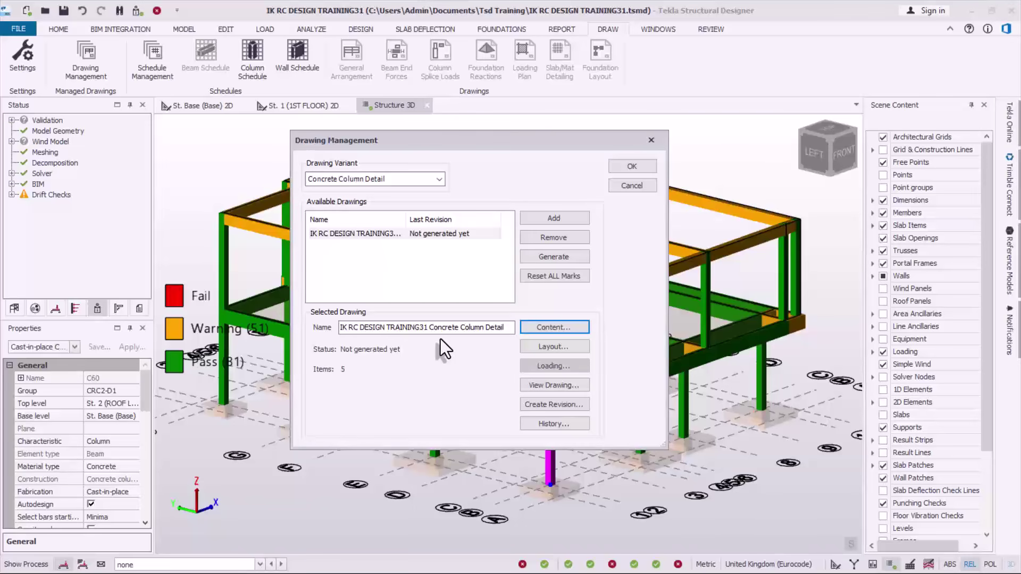
Open the DXF export preferences for the column detail drawing and look over the earlier exported column details in AutoCAD.
{"action": "left_click", "coordinate": [565, 385]}
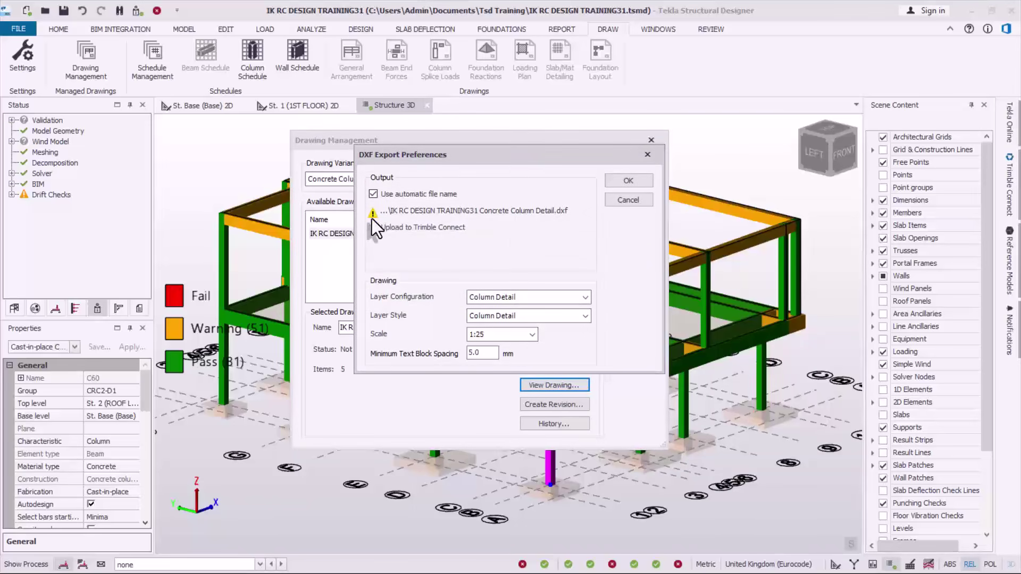
{"action": "mouse_move", "coordinate": [372, 216]}
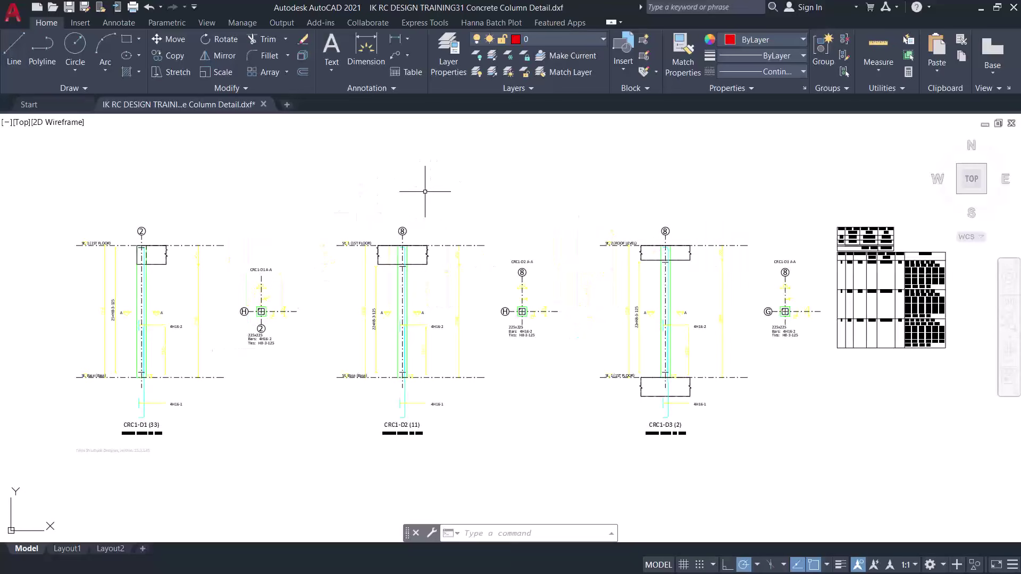
{"action": "left_click", "coordinate": [493, 202]}
{"action": "left_click", "coordinate": [422, 200]}
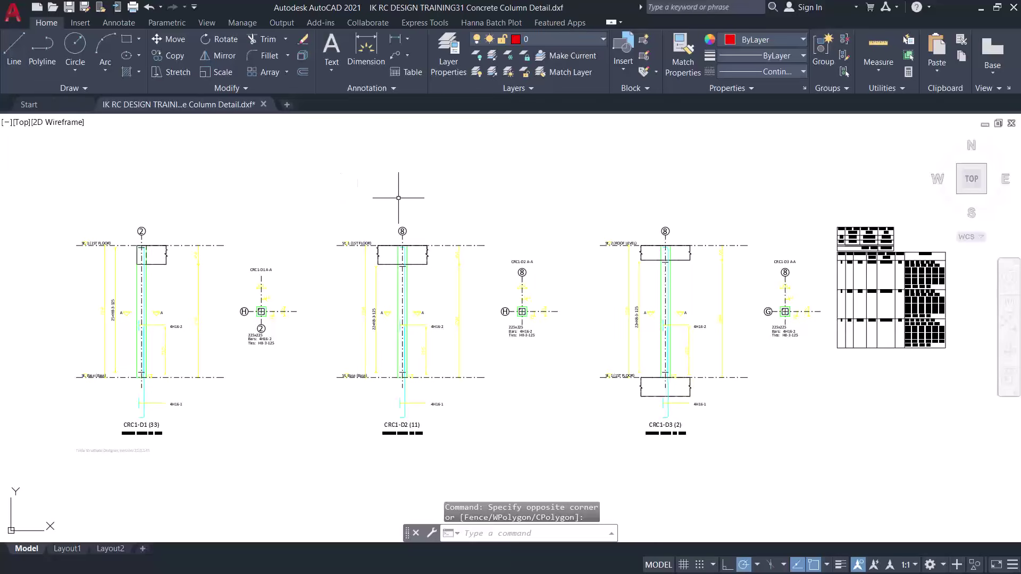
{"action": "left_click", "coordinate": [312, 206]}
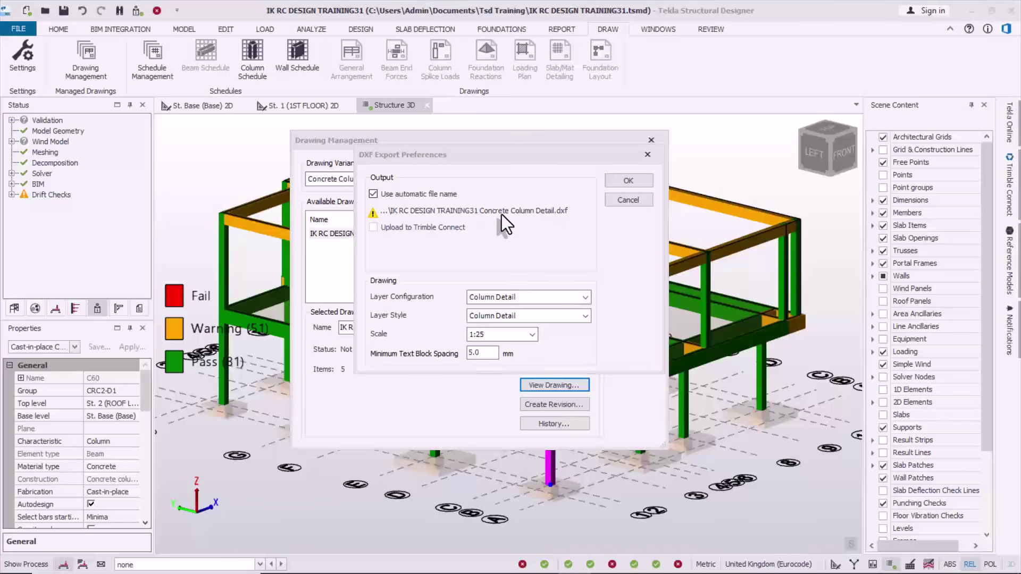
Turn off the automatic file name and set the DXF output to the Desktop, adding 2 to the Concrete Column Detail file name.
{"action": "left_click", "coordinate": [376, 197]}
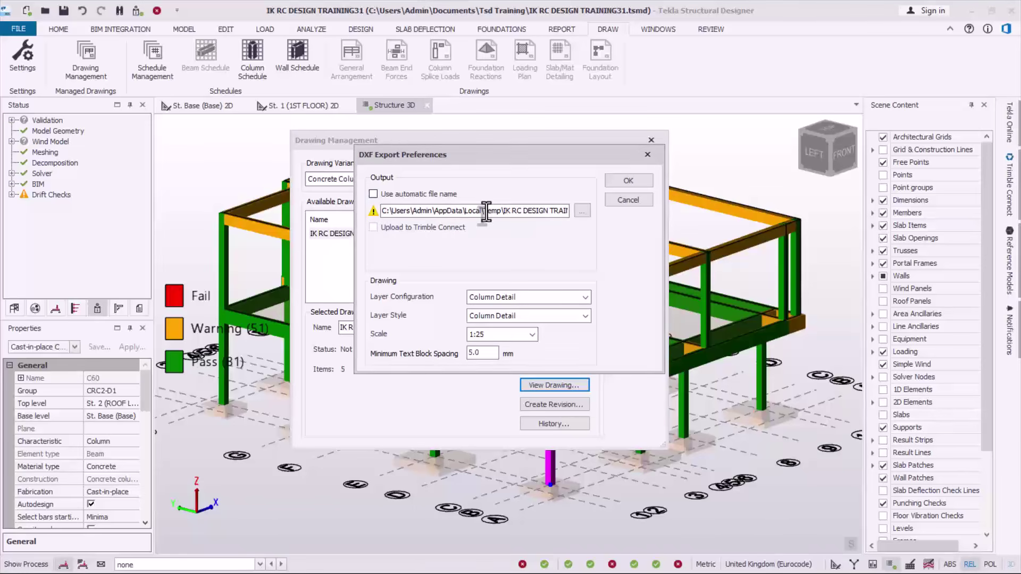
{"action": "left_click", "coordinate": [580, 211]}
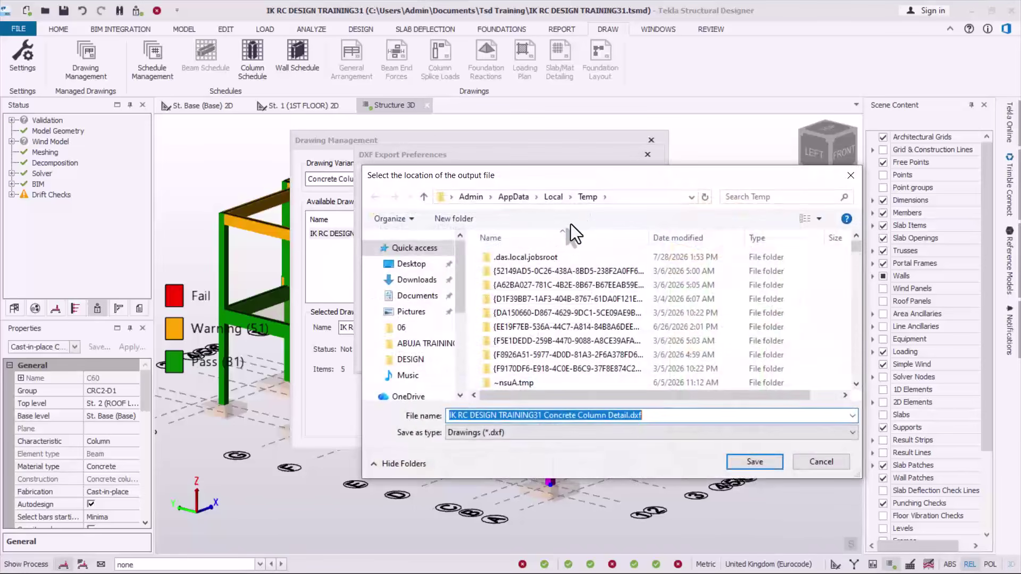
{"action": "left_click", "coordinate": [412, 264]}
{"action": "left_click", "coordinate": [627, 416]}
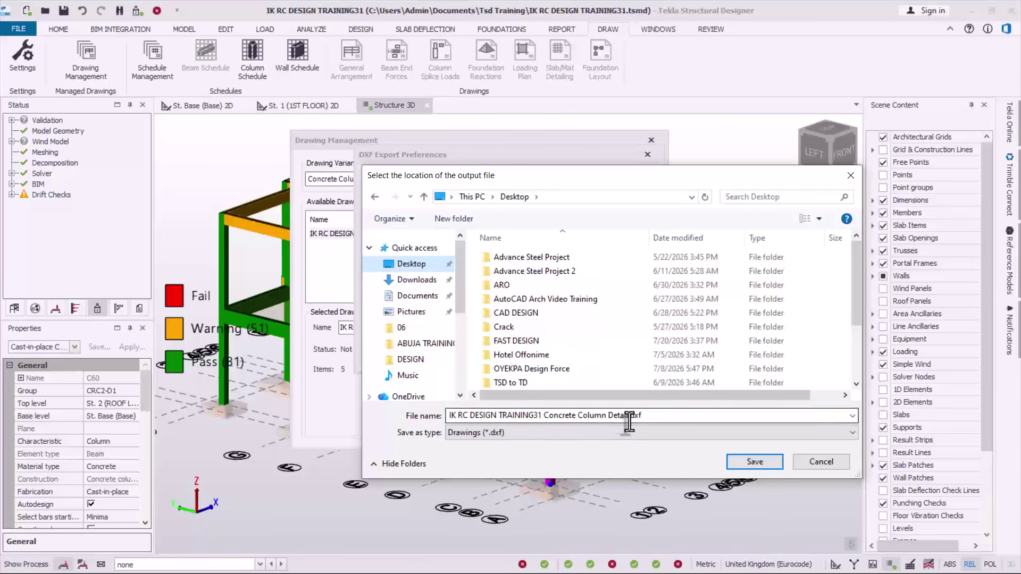
{"action": "key", "text": "ctrl+a"}
{"action": "left_click", "coordinate": [628, 416]}
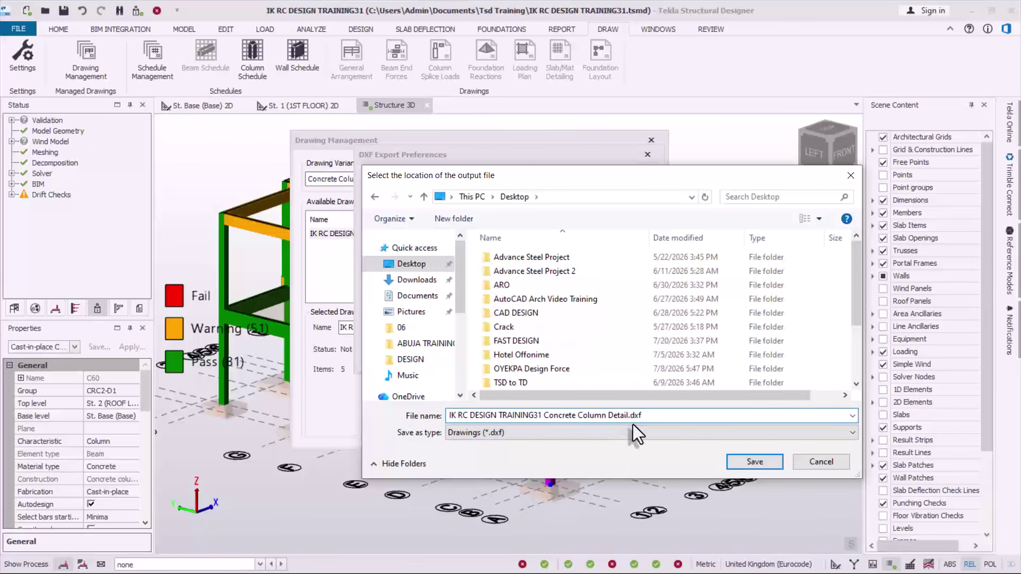
{"action": "type", "text": "2"}
{"action": "left_click", "coordinate": [754, 461]}
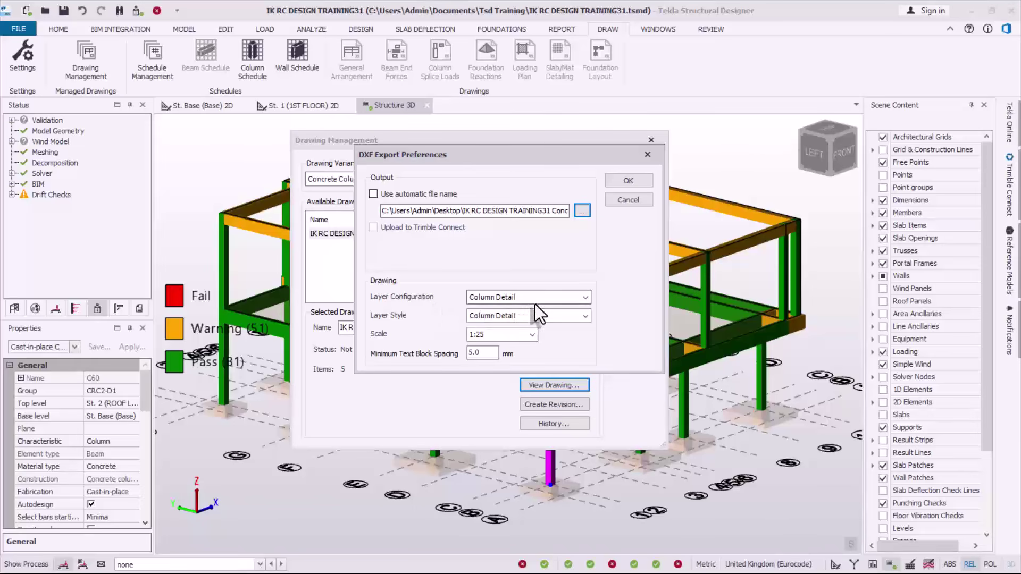
Export the column detail DXF with the Column Detail layer configuration and style, 1:25 scale and 5.0 mm minimum text block spacing.
{"action": "left_click", "coordinate": [555, 299]}
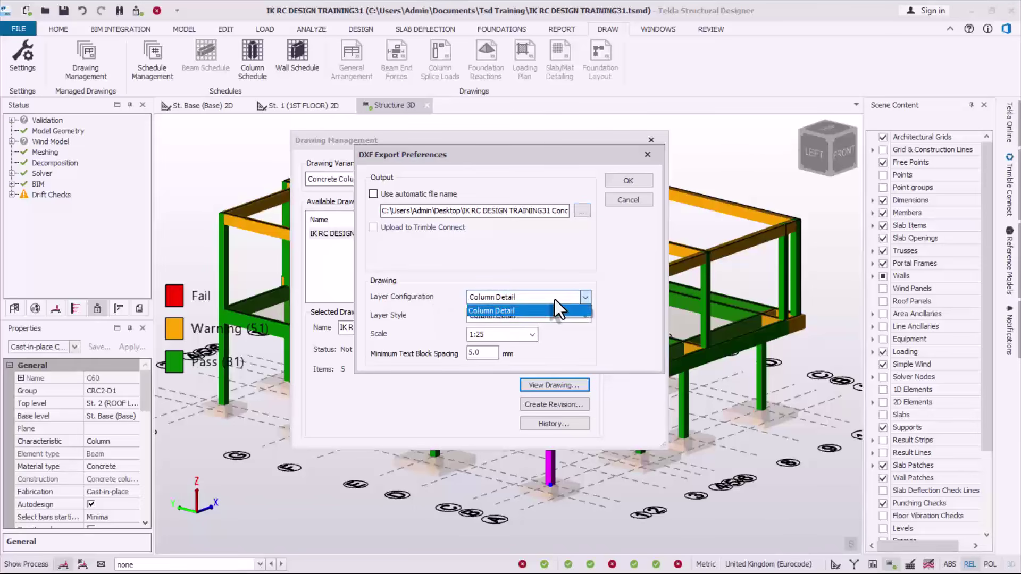
{"action": "left_click", "coordinate": [554, 299]}
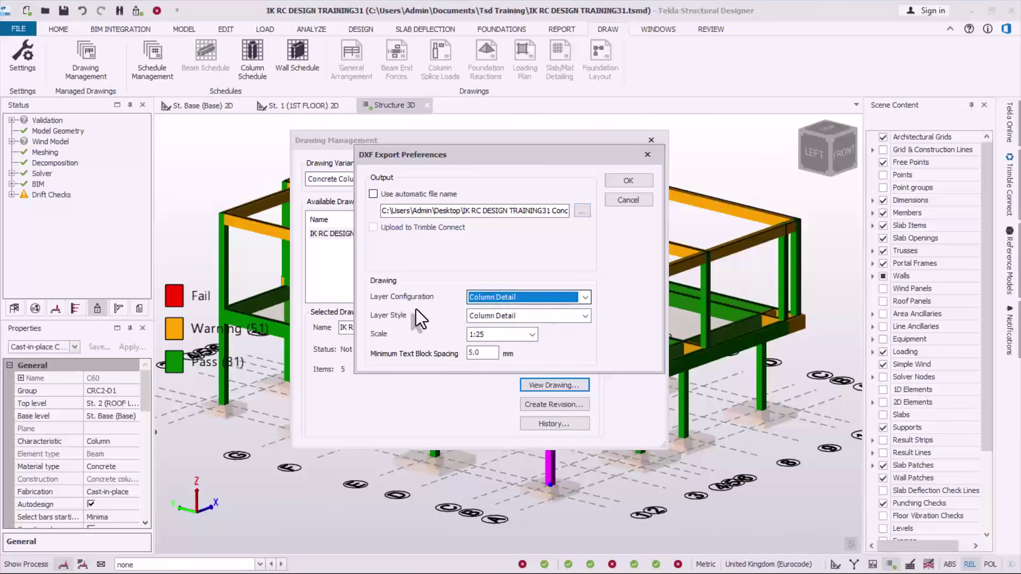
{"action": "left_click", "coordinate": [541, 317]}
{"action": "left_click", "coordinate": [540, 318]}
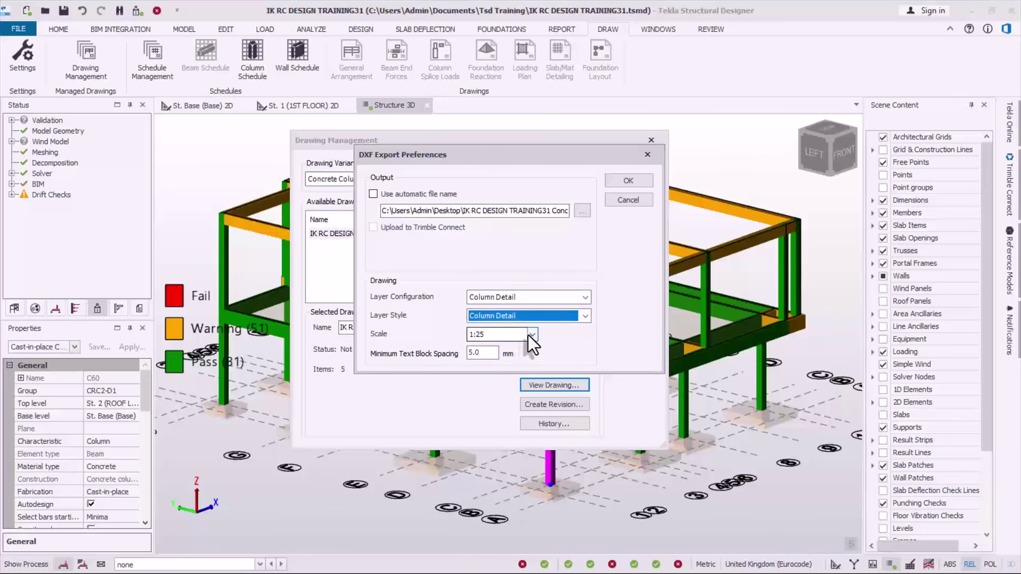
{"action": "left_click", "coordinate": [531, 335]}
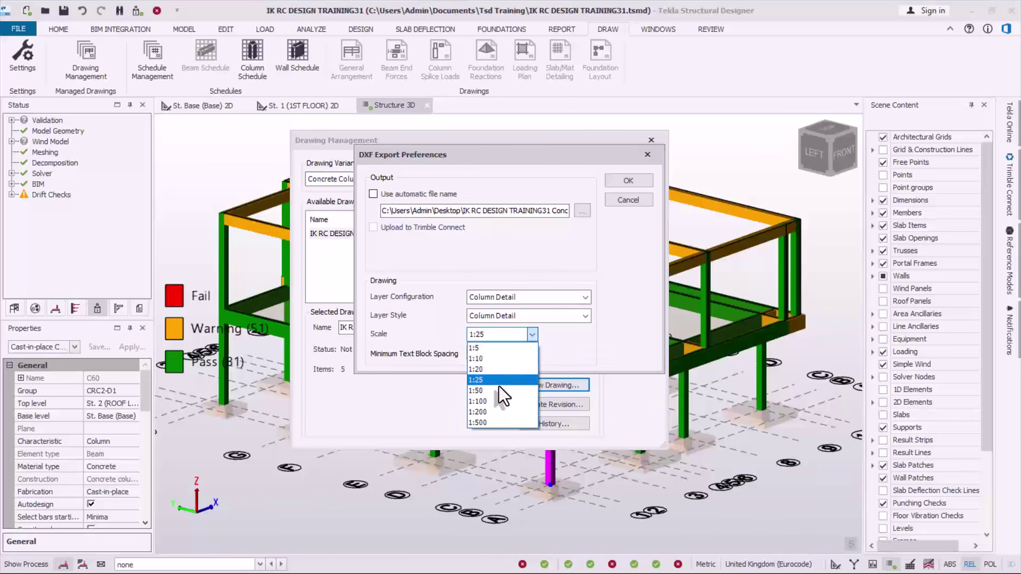
{"action": "left_click", "coordinate": [567, 359]}
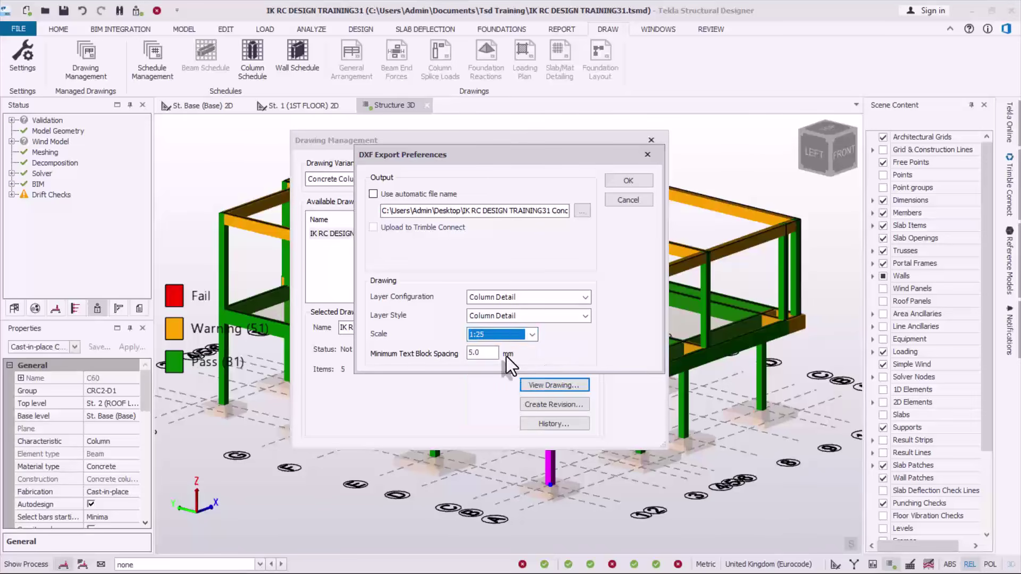
{"action": "left_click", "coordinate": [478, 354]}
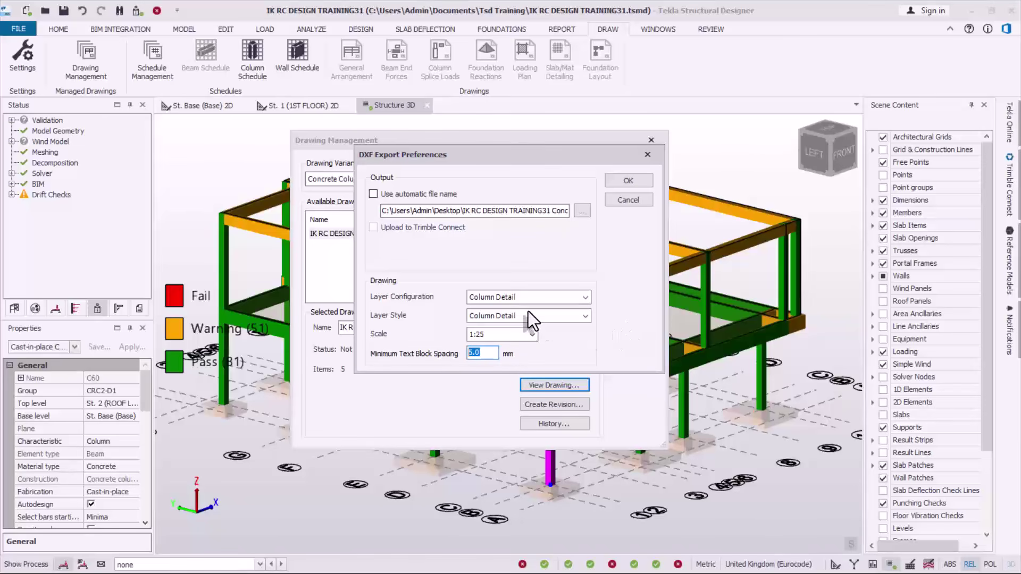
{"action": "left_click", "coordinate": [630, 181]}
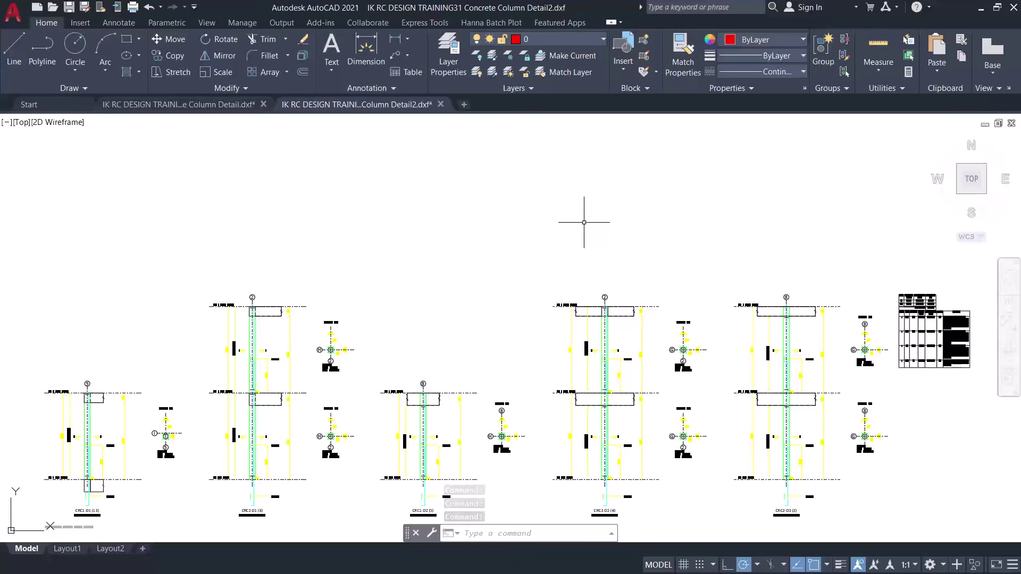
Compare the newly exported Concrete Column Detail2 drawing with the earlier Concrete Column Detail drawing in AutoCAD.
{"action": "scroll", "coordinate": [588, 222], "scroll_direction": "down", "scroll_amount": 2}
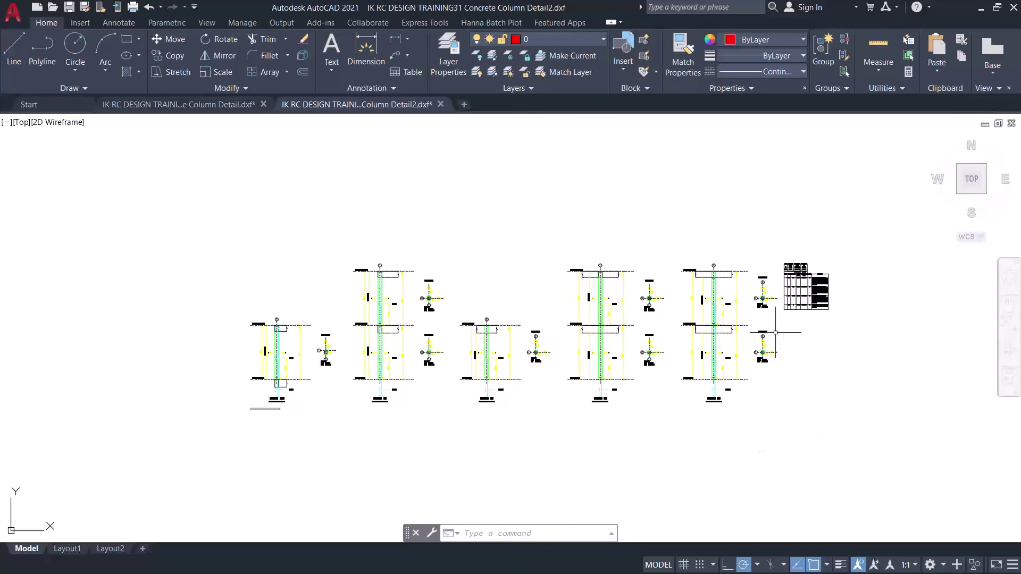
{"action": "left_click", "coordinate": [198, 111]}
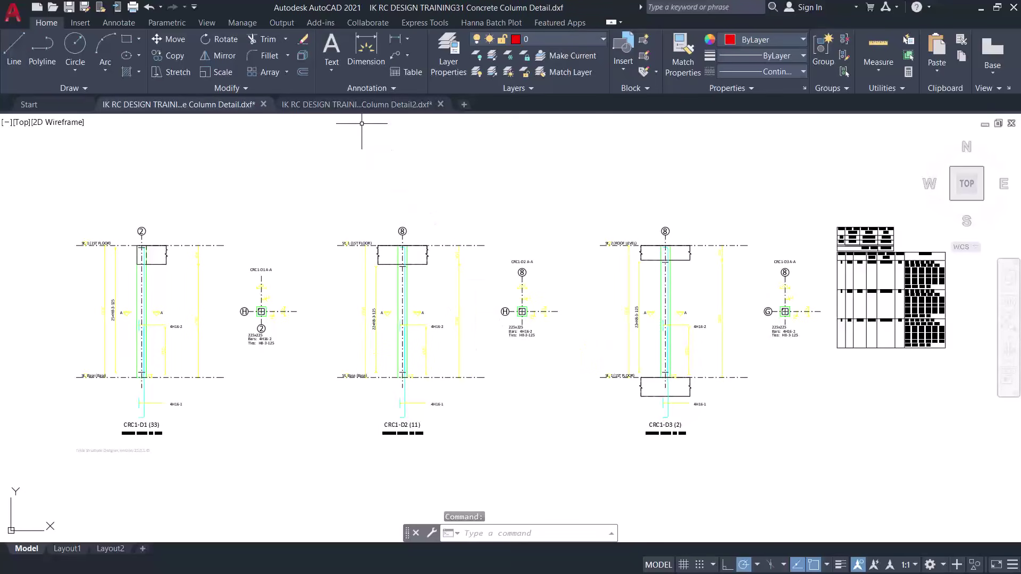
{"action": "left_click", "coordinate": [363, 106]}
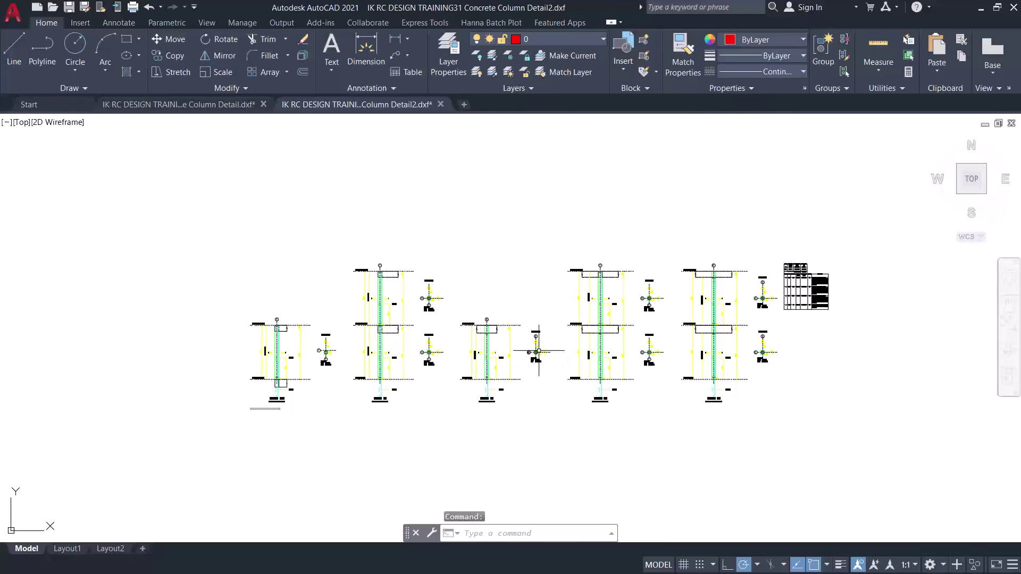
{"action": "left_click", "coordinate": [556, 327]}
{"action": "left_click", "coordinate": [524, 262]}
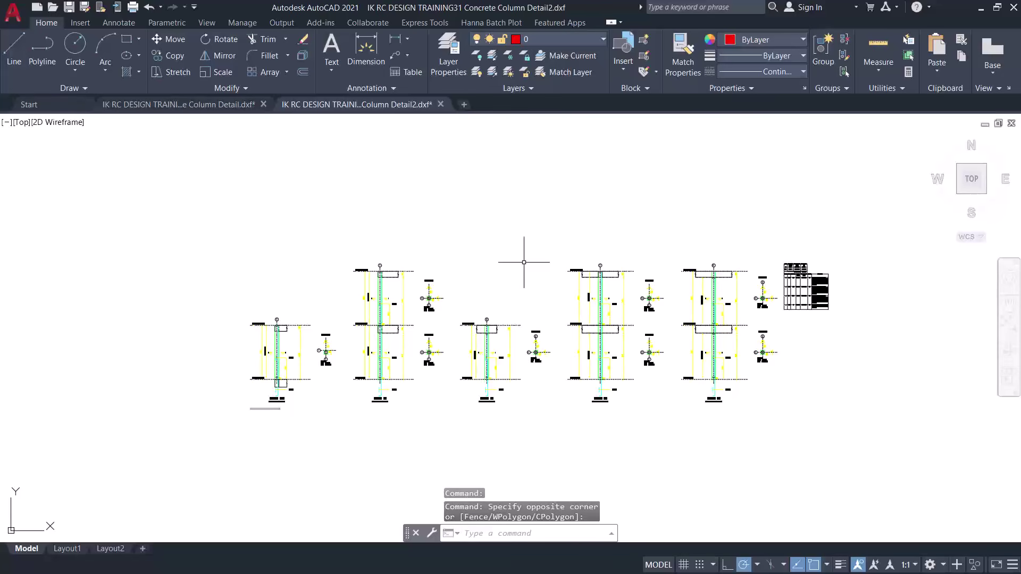
{"action": "key", "text": "ctrl+Tab"}
Switch back to Tekla Structural Designer, cancel Drawing Management and clear the column selection in the 3D structure view.
{"action": "key", "text": "alt"}
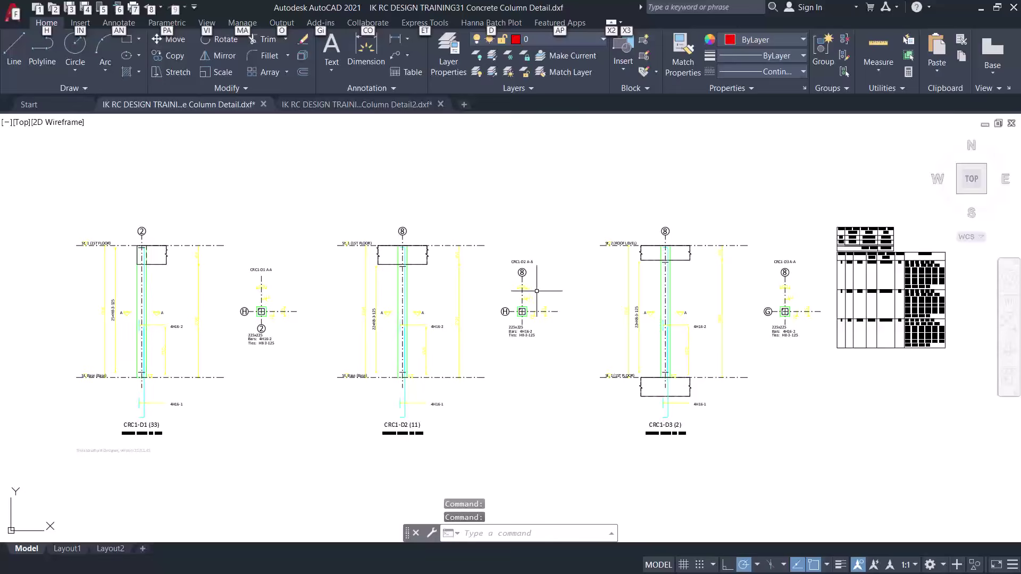
{"action": "key", "text": "alt+Tab"}
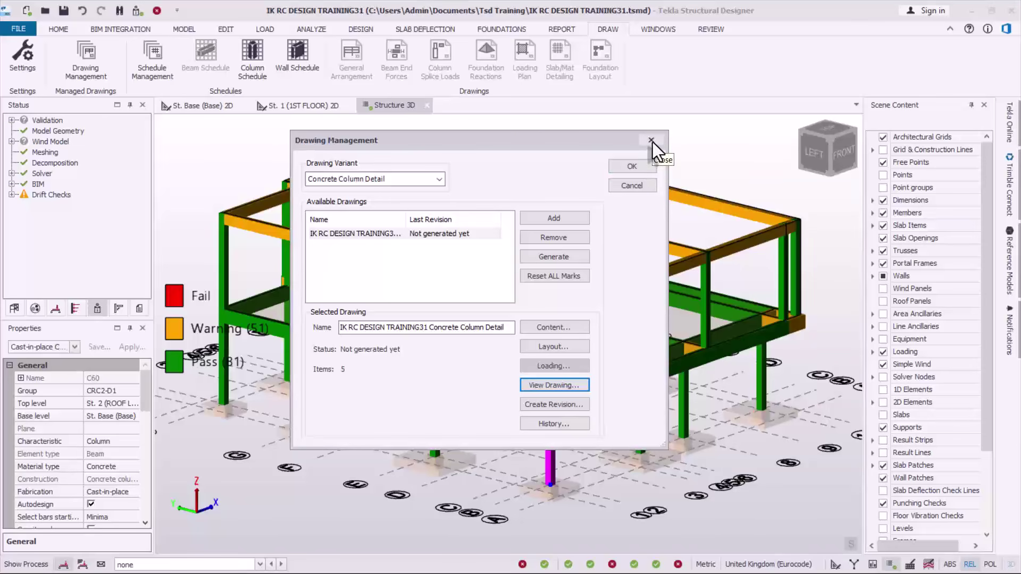
{"action": "left_click", "coordinate": [636, 189]}
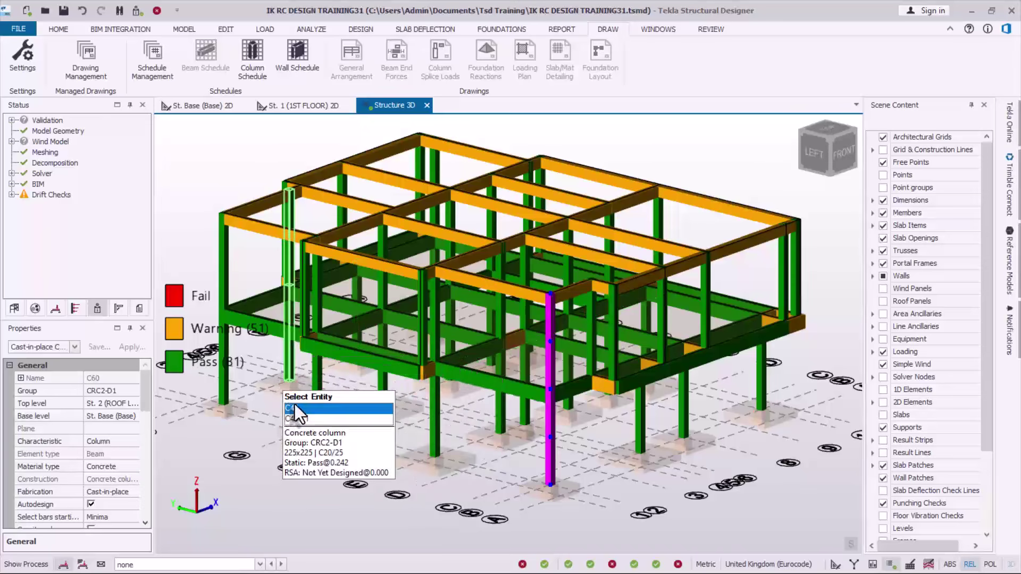
{"action": "left_click", "coordinate": [312, 457]}
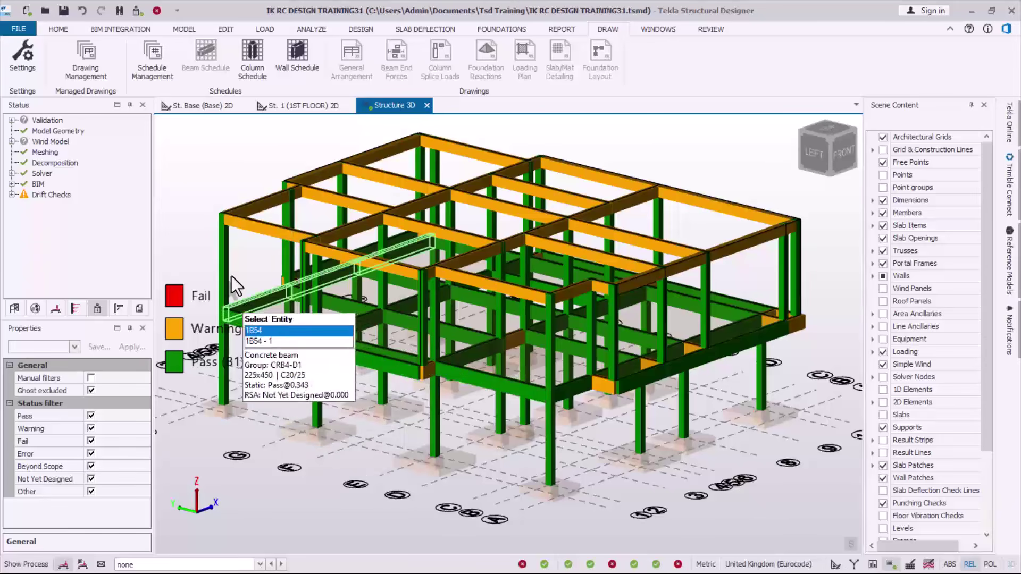
{"action": "left_click", "coordinate": [226, 32]}
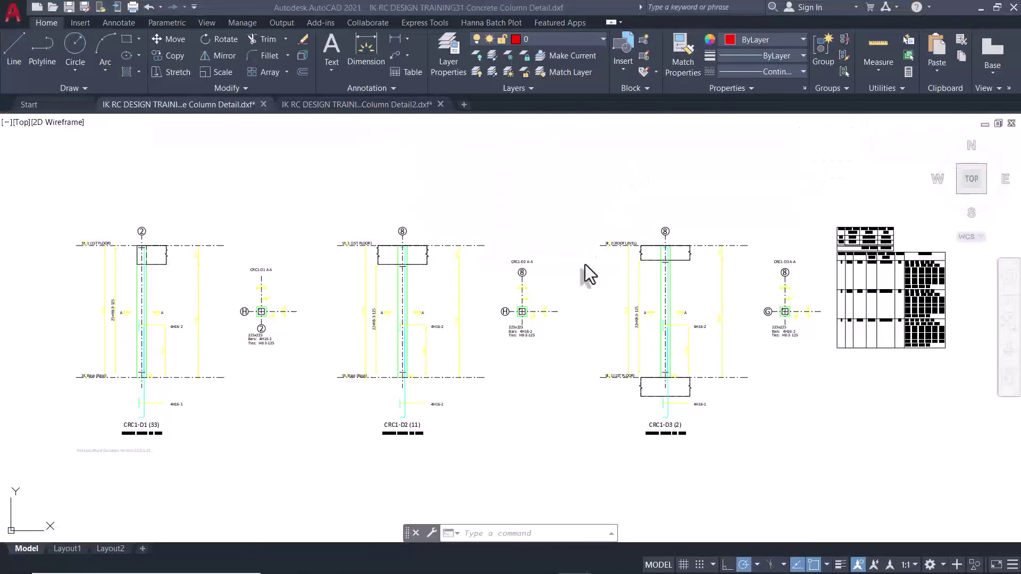
Examine the base-to-roof column elevations, cross-sections and reinforcement quantity table of the Concrete Column Detail2 drawing in AutoCAD.
{"action": "left_click", "coordinate": [372, 104]}
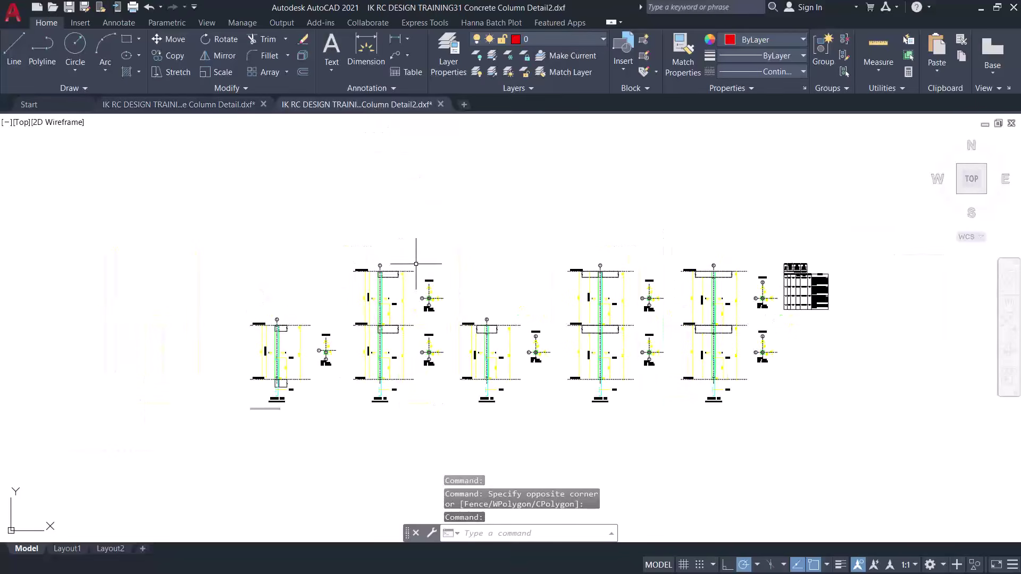
{"action": "scroll", "coordinate": [627, 347], "scroll_direction": "up", "scroll_amount": 2}
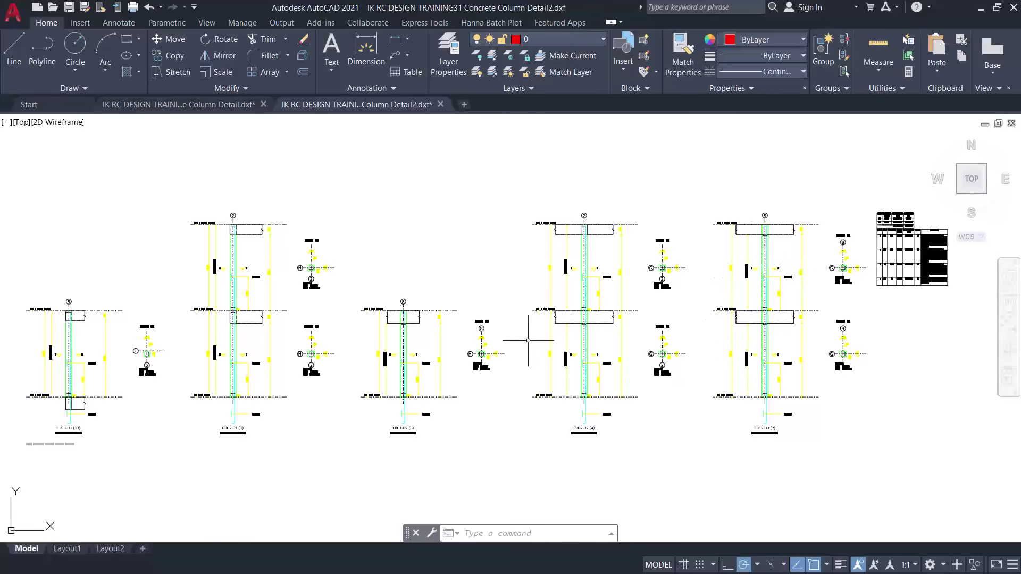
{"action": "scroll", "coordinate": [662, 289], "scroll_direction": "down", "scroll_amount": 2}
{"action": "scroll", "coordinate": [302, 342], "scroll_direction": "up", "scroll_amount": 2}
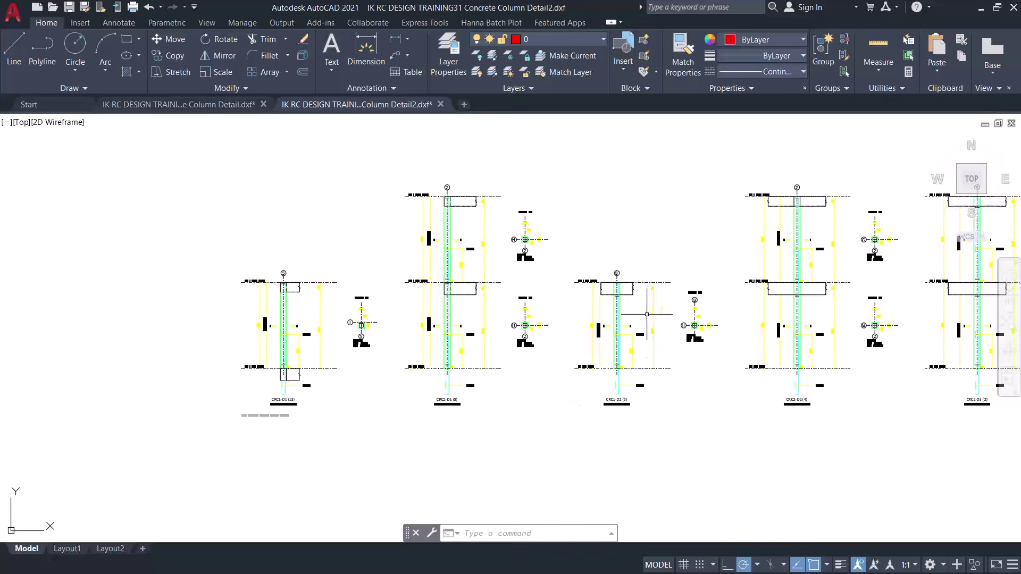
{"action": "scroll", "coordinate": [478, 351], "scroll_direction": "down", "scroll_amount": 2}
{"action": "scroll", "coordinate": [907, 246], "scroll_direction": "up", "scroll_amount": 5}
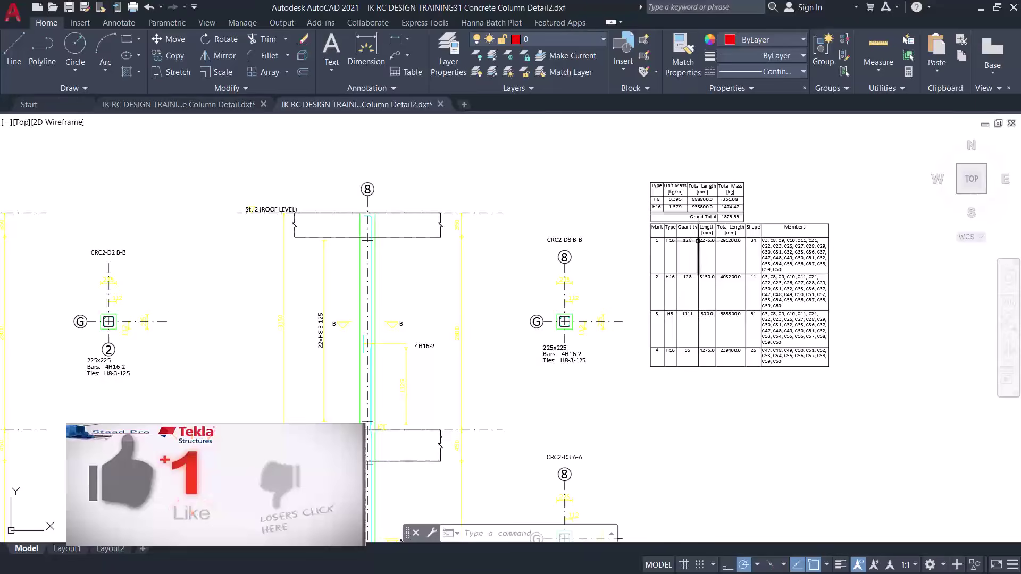
{"action": "scroll", "coordinate": [698, 240], "scroll_direction": "down", "scroll_amount": 2}
{"action": "scroll", "coordinate": [755, 234], "scroll_direction": "down", "scroll_amount": 2}
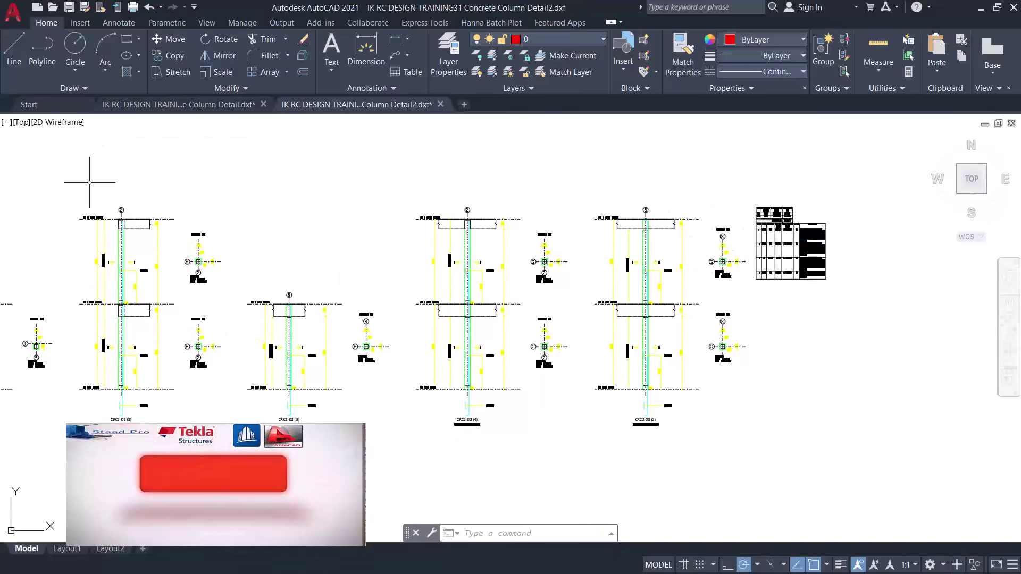
{"action": "scroll", "coordinate": [815, 253], "scroll_direction": "down", "scroll_amount": 2}
{"action": "scroll", "coordinate": [481, 290], "scroll_direction": "up", "scroll_amount": 2}
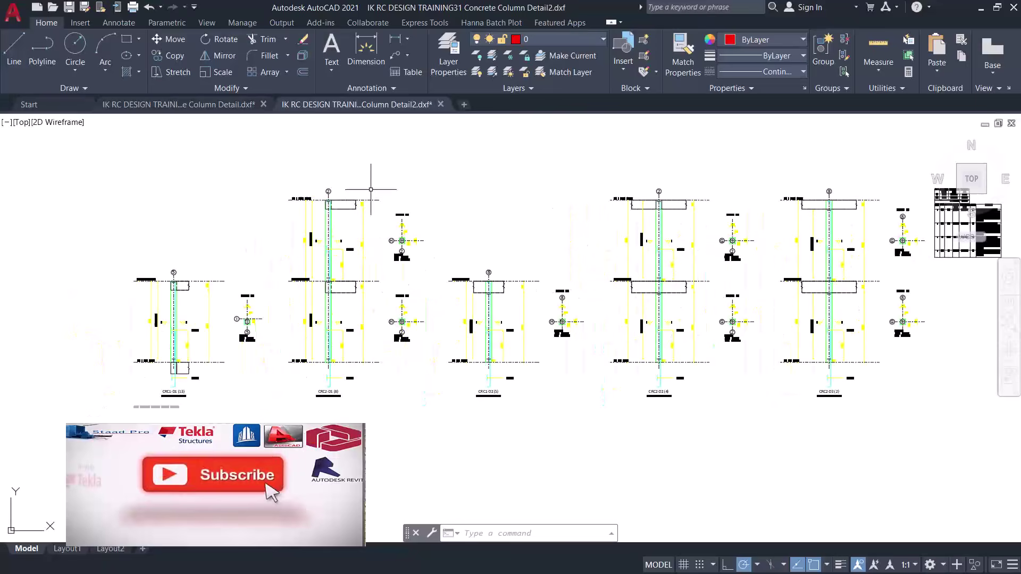
{"action": "scroll", "coordinate": [547, 273], "scroll_direction": "up", "scroll_amount": 2}
{"action": "scroll", "coordinate": [550, 273], "scroll_direction": "down", "scroll_amount": 6}
{"action": "scroll", "coordinate": [610, 266], "scroll_direction": "up", "scroll_amount": 4}
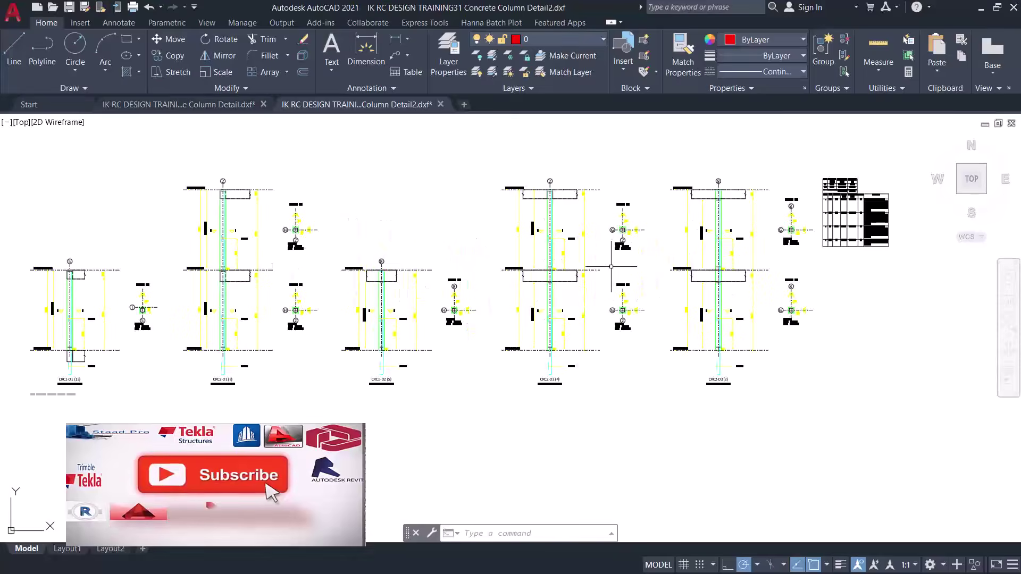
{"action": "scroll", "coordinate": [611, 266], "scroll_direction": "up", "scroll_amount": 3}
{"action": "scroll", "coordinate": [478, 239], "scroll_direction": "down", "scroll_amount": 4}
{"action": "left_click", "coordinate": [509, 193]}
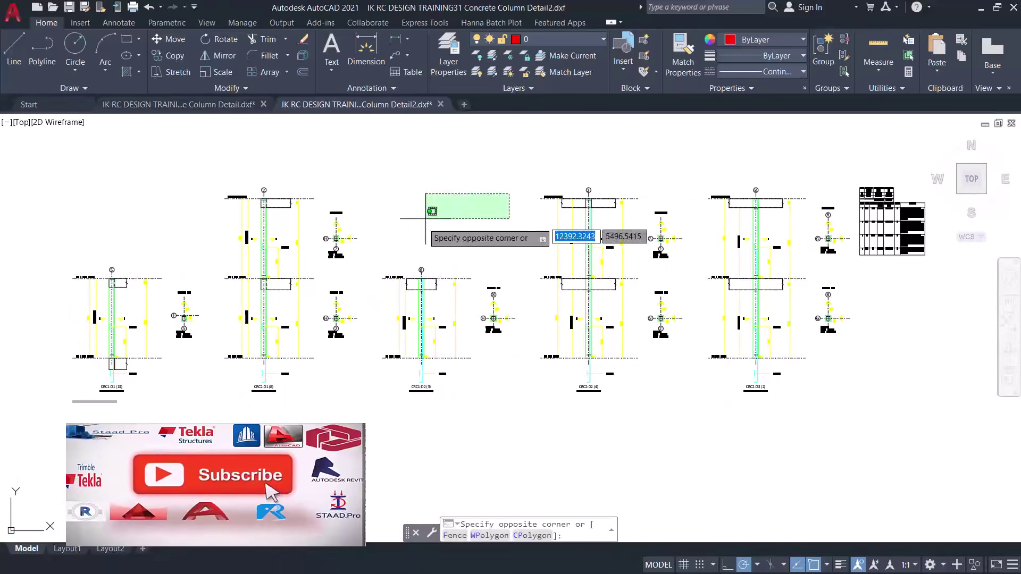
{"action": "scroll", "coordinate": [426, 218], "scroll_direction": "up", "scroll_amount": 2}
{"action": "scroll", "coordinate": [526, 228], "scroll_direction": "down", "scroll_amount": 2}
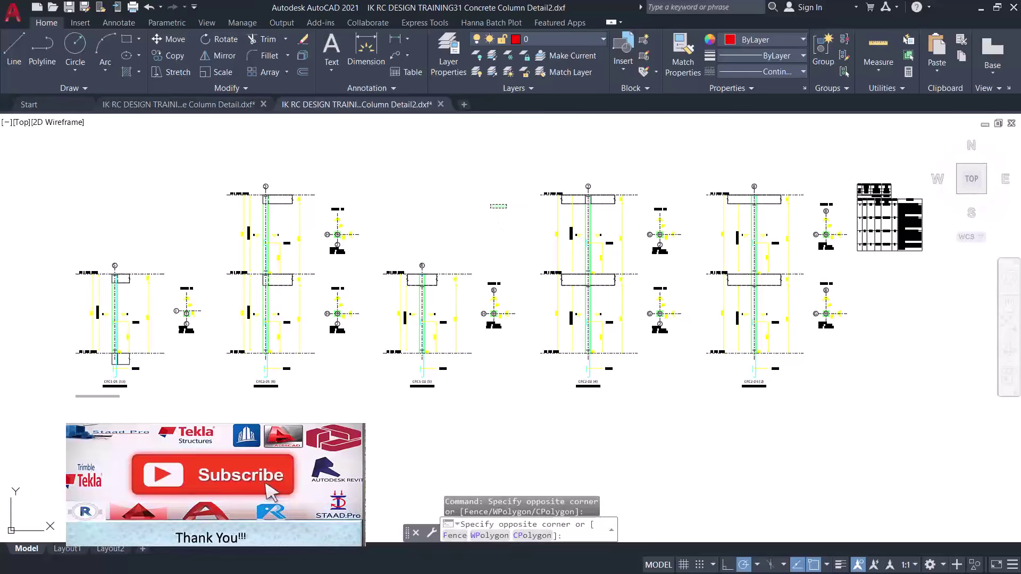
{"action": "scroll", "coordinate": [522, 219], "scroll_direction": "up", "scroll_amount": 3}
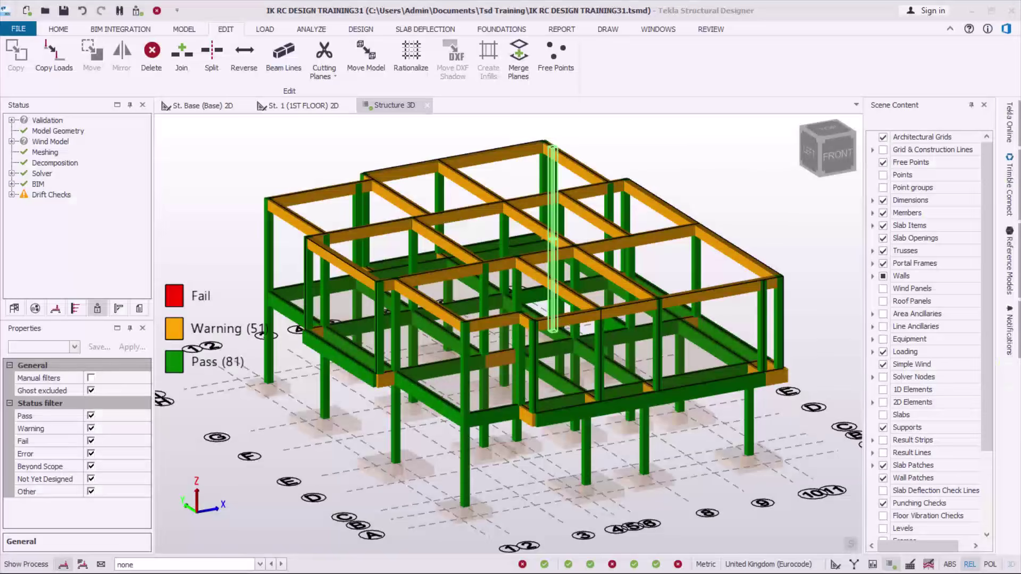
{"action": "left_click", "coordinate": [666, 142]}
{"action": "scroll", "coordinate": [627, 168], "scroll_direction": "up", "scroll_amount": 3}
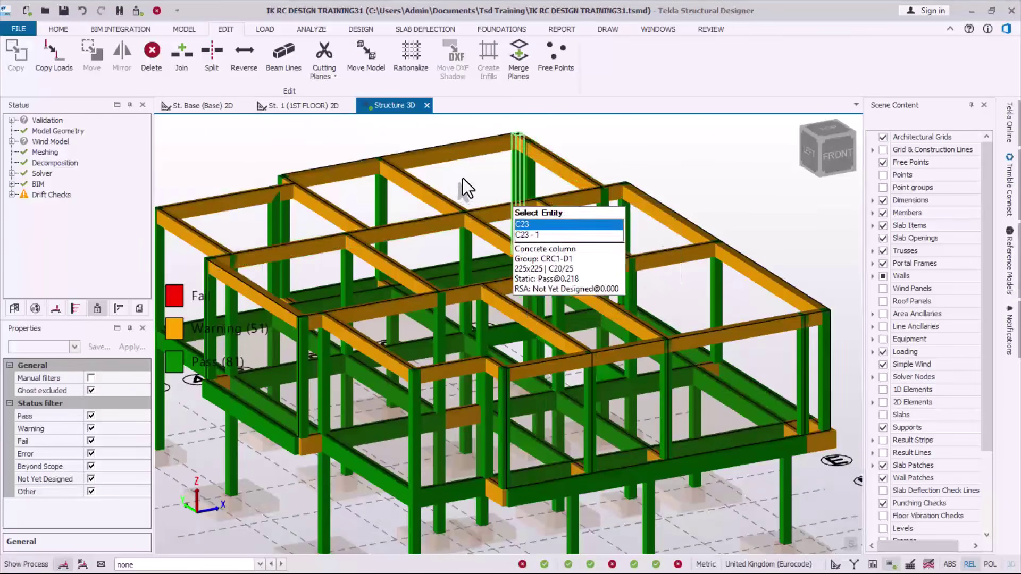
{"action": "scroll", "coordinate": [510, 184], "scroll_direction": "down", "scroll_amount": 2}
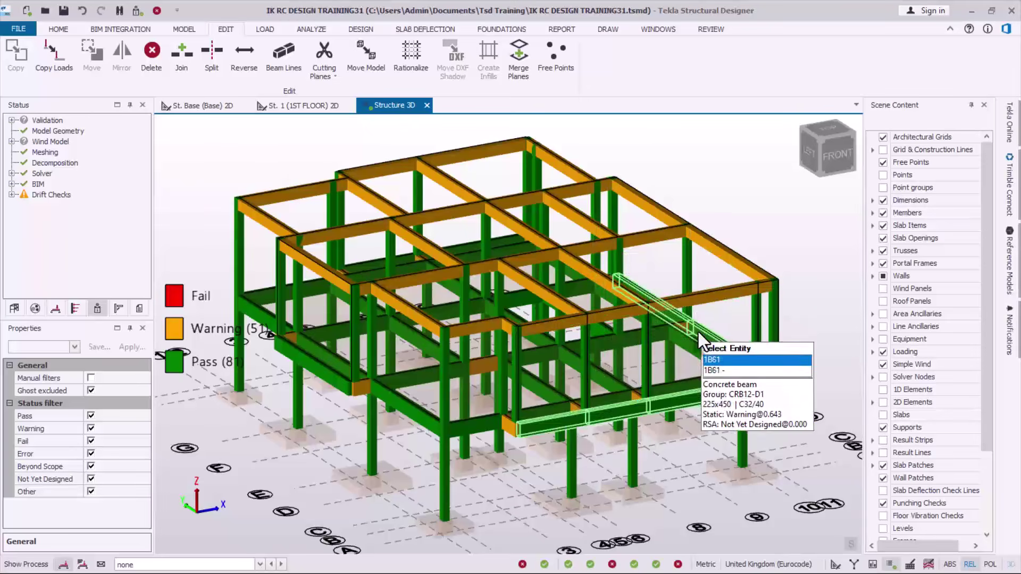
{"action": "scroll", "coordinate": [503, 407], "scroll_direction": "up", "scroll_amount": 2}
{"action": "scroll", "coordinate": [502, 402], "scroll_direction": "down", "scroll_amount": 1}
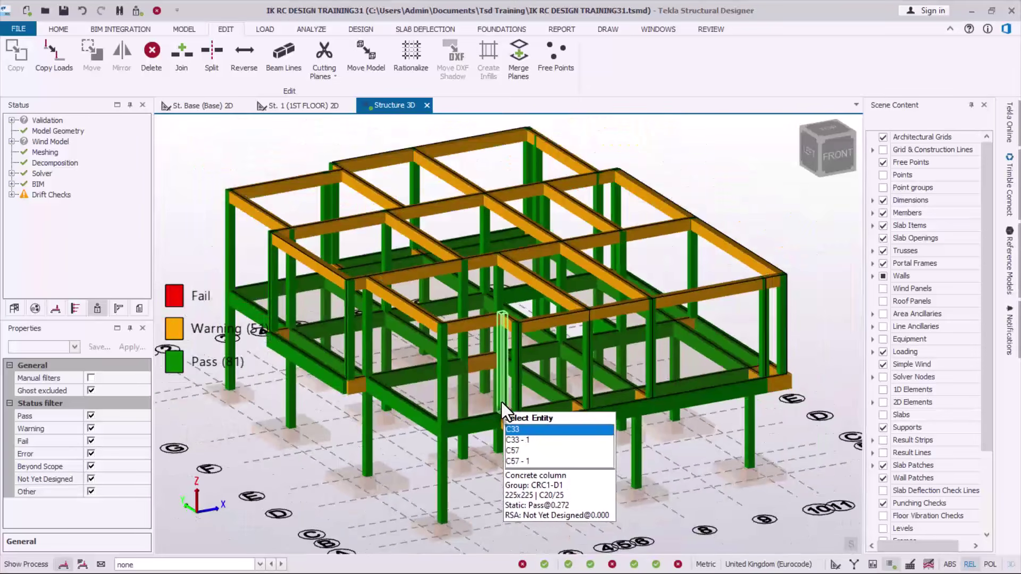